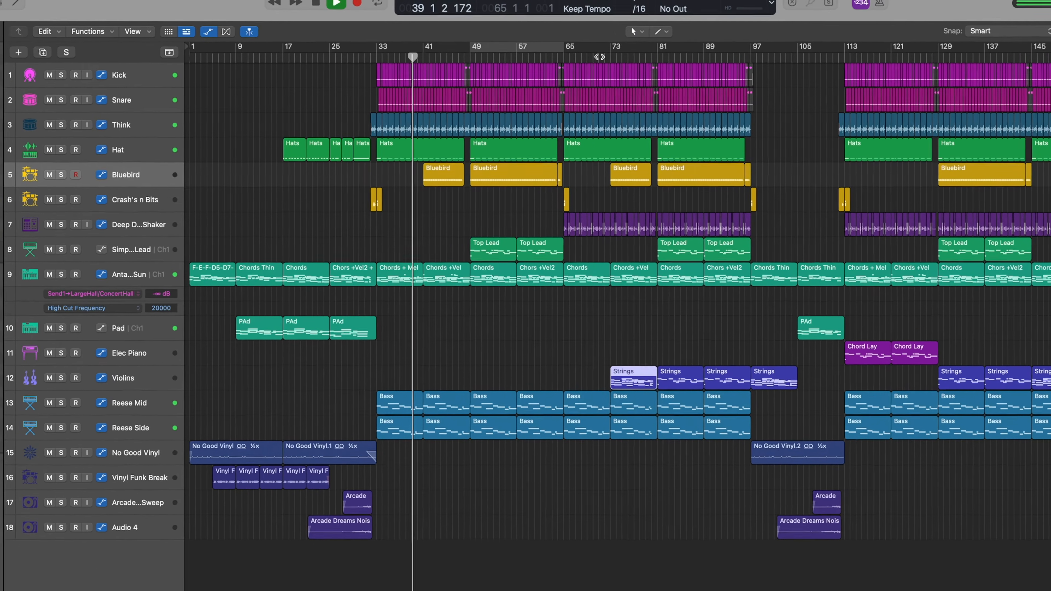
Drag the playhead back to bar 41 in the ruler
drag(413, 57, 424, 58)
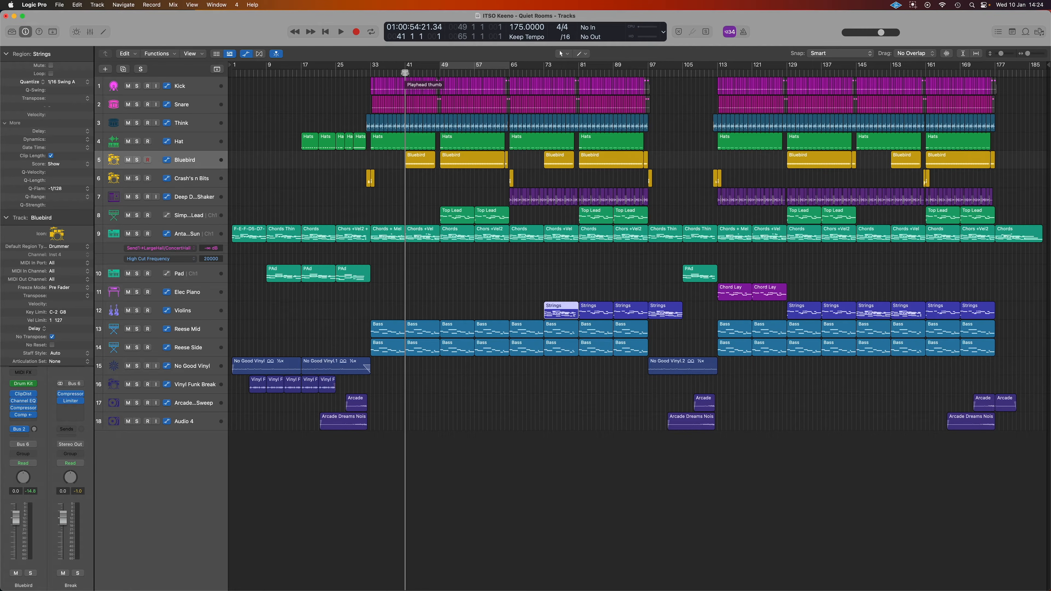
Show the mixer below the tracks and solo the Break channel
key(x)
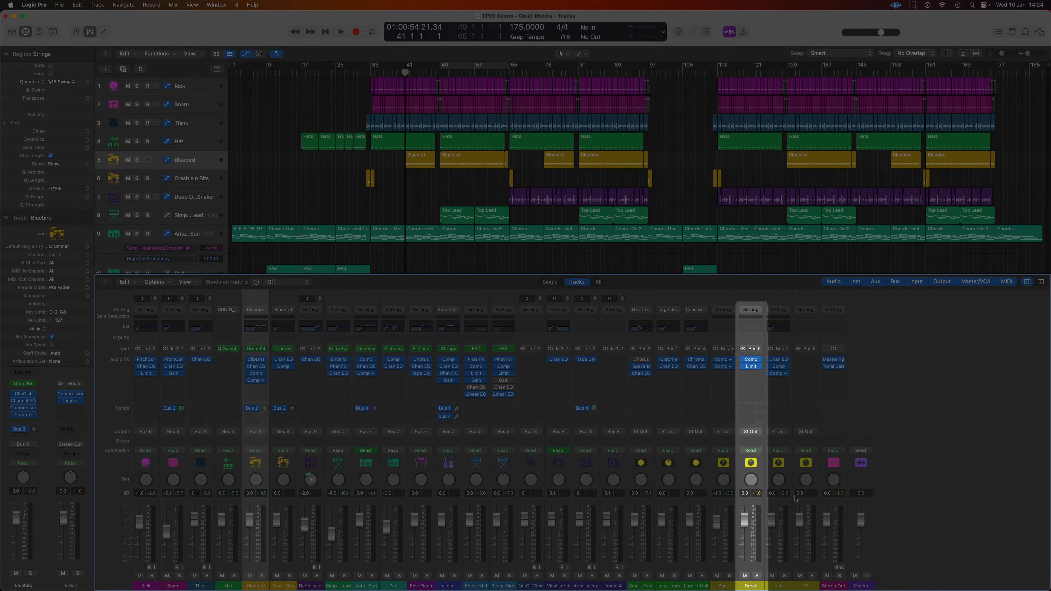
click(758, 576)
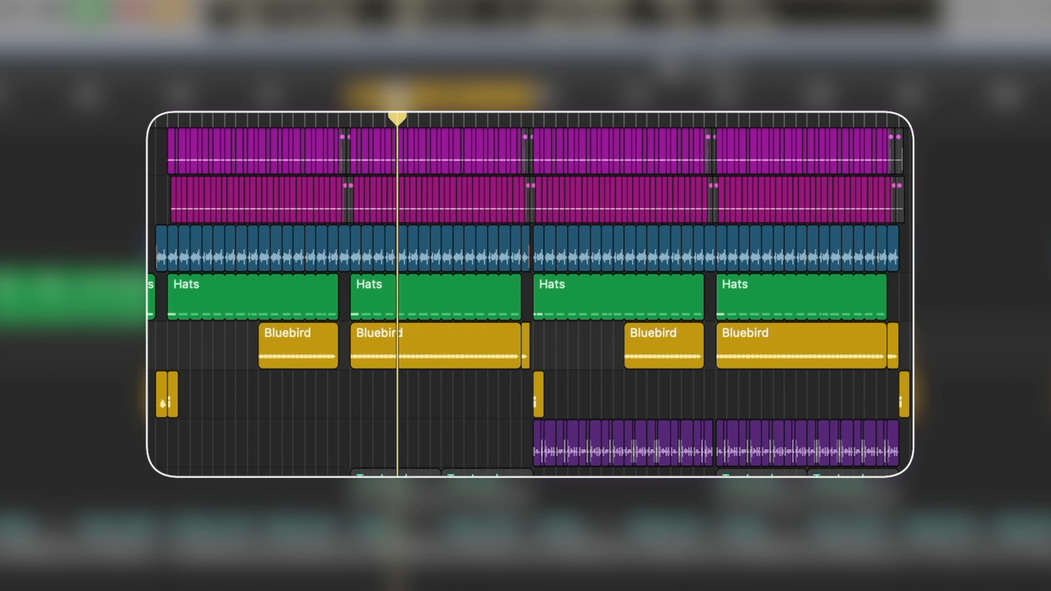
scroll(530, 294, down, 1)
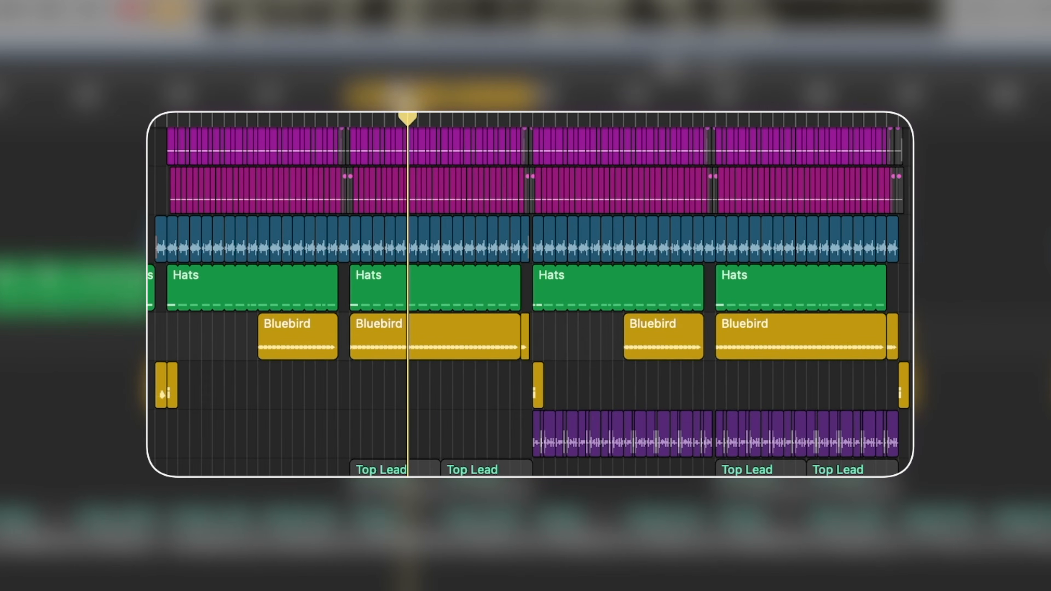
Play a cycle loop moved to bars 73–81, clearing the selection over the Bluebird region
mouse_move(618, 359)
mouse_down()
mouse_move(633, 463)
mouse_move(710, 459)
mouse_up()
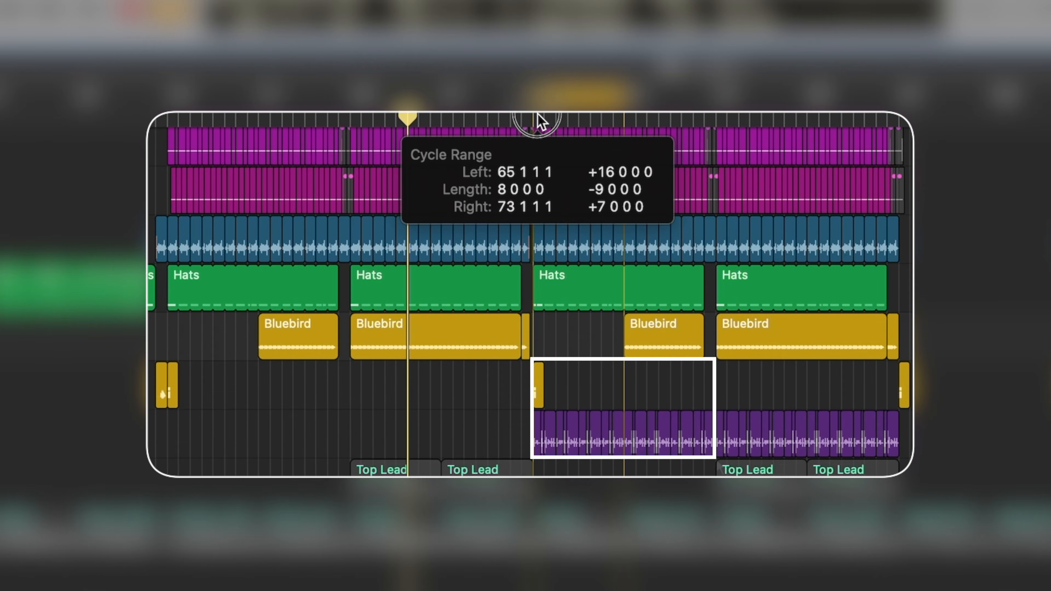
drag(541, 121, 537, 115)
key(space)
drag(713, 459, 629, 405)
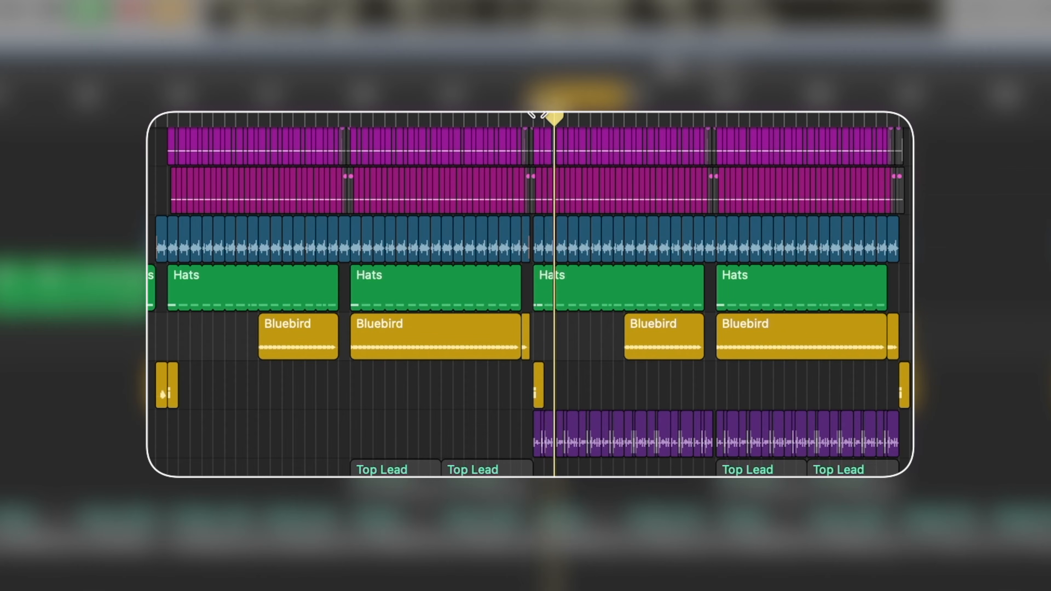
drag(655, 63, 708, 366)
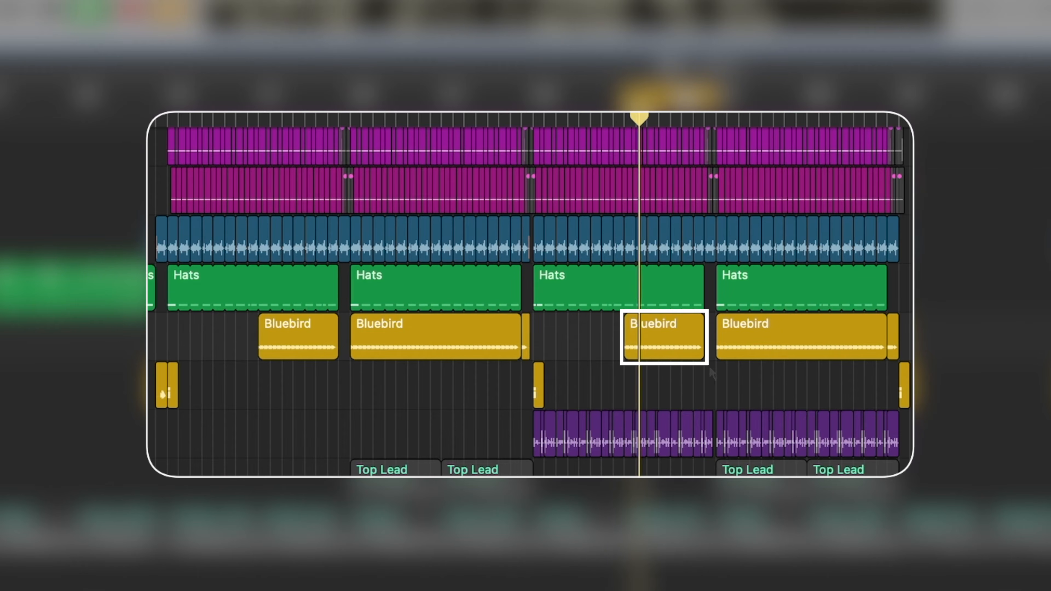
click(665, 362)
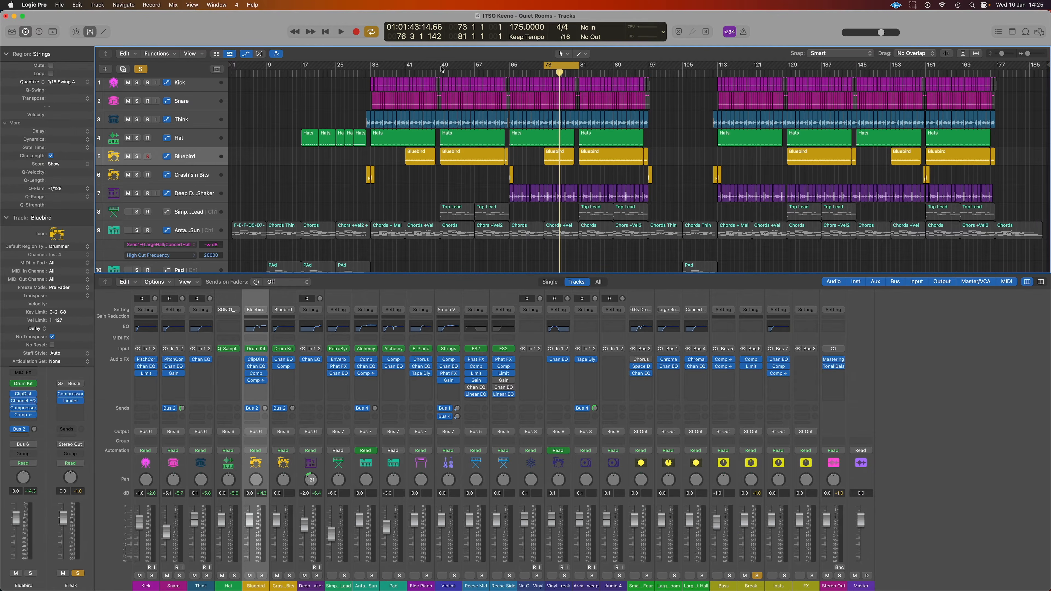
Set the cycle locators to bars 49 and 65 and select the Kick track
drag(442, 69, 509, 70)
click(193, 85)
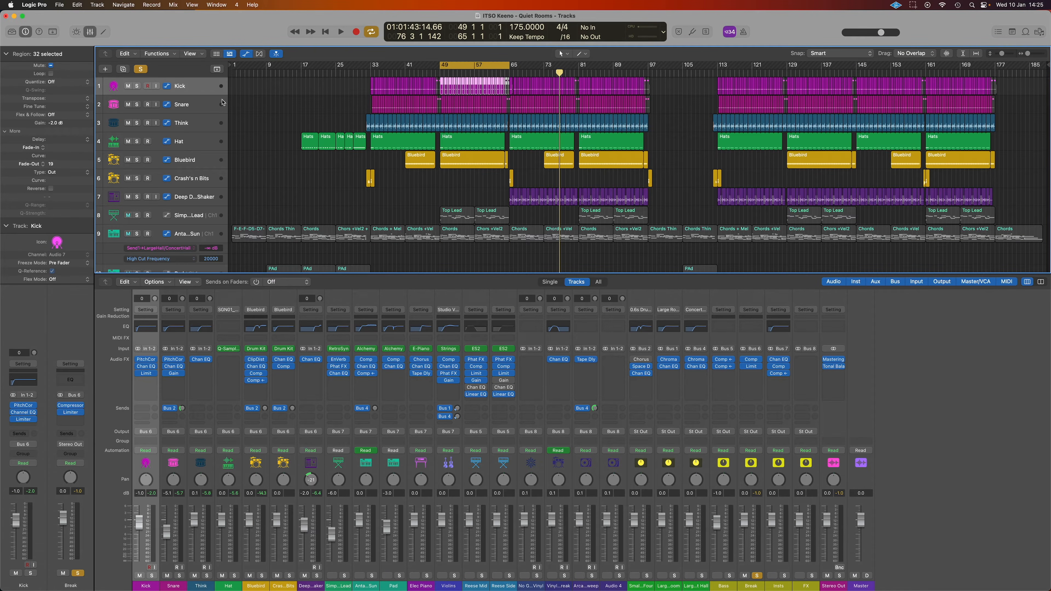
Solo the Kick track, zoom in around bar 49, and select a single Kick region
click(137, 87)
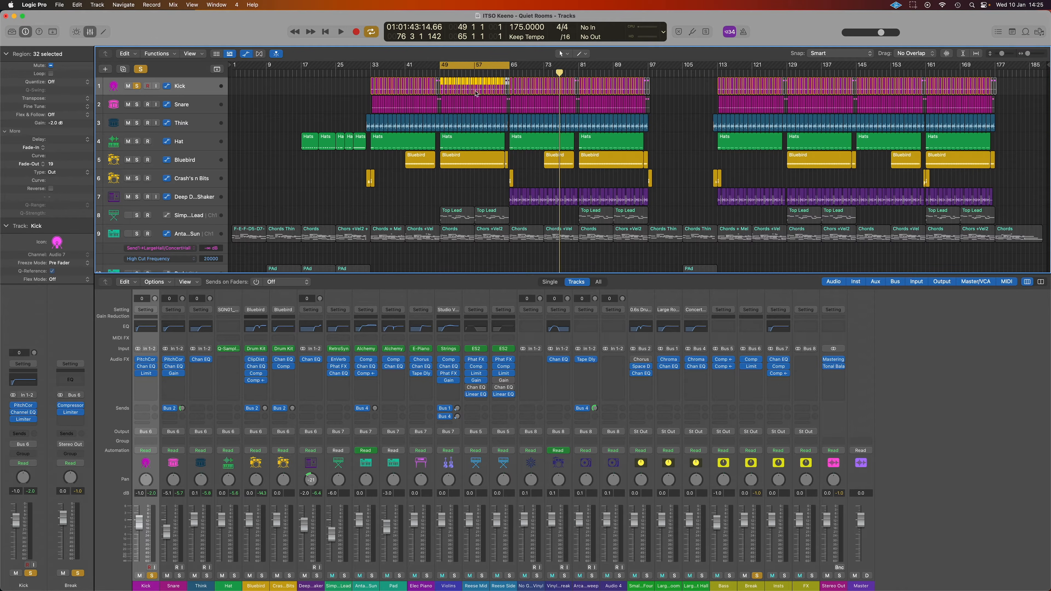
scroll(476, 93, up, 10)
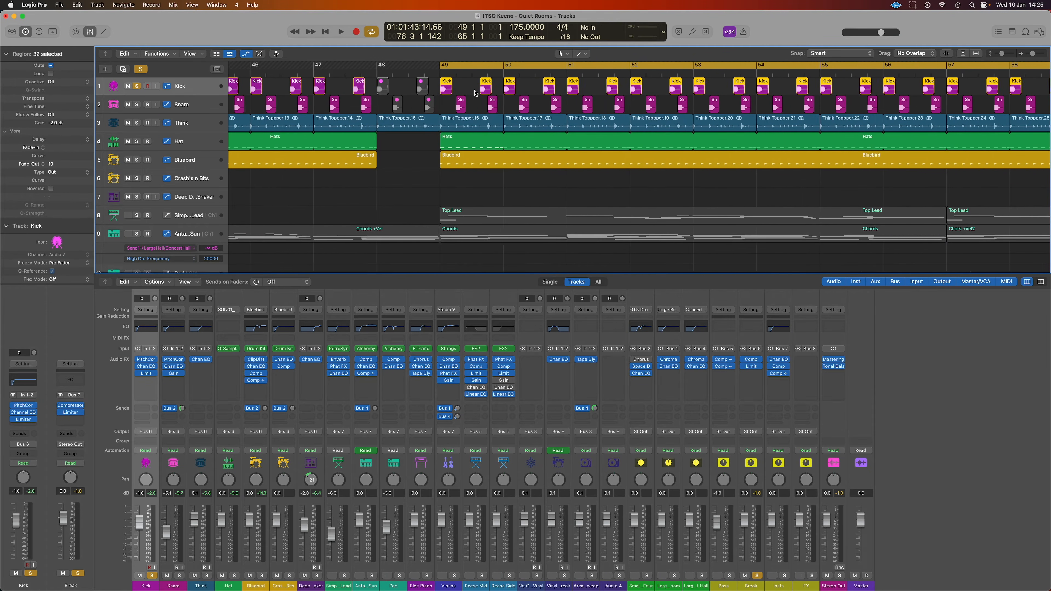
scroll(476, 93, up, 5)
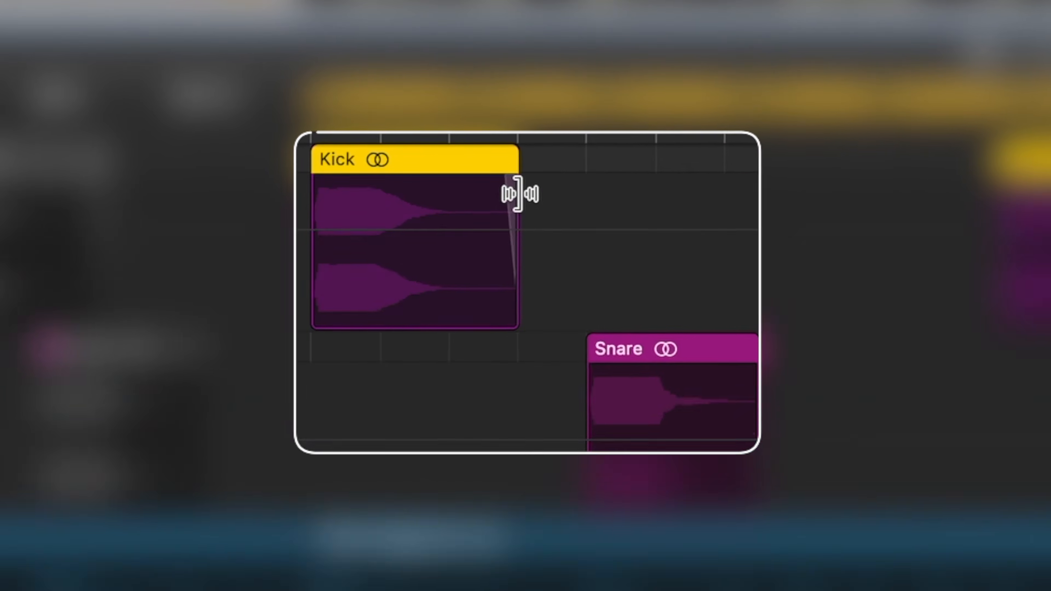
key(z)
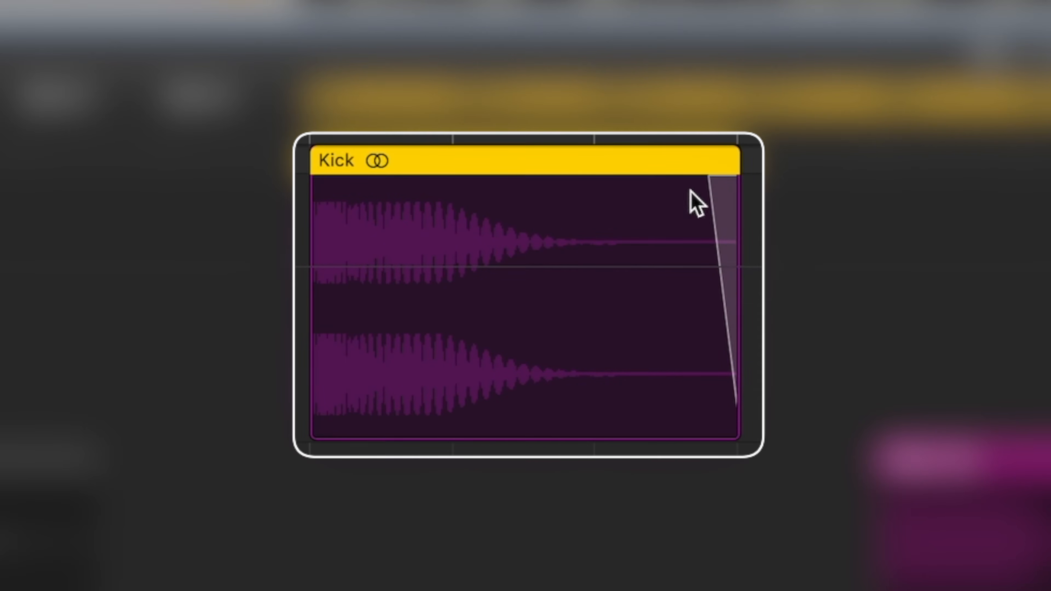
click(720, 184)
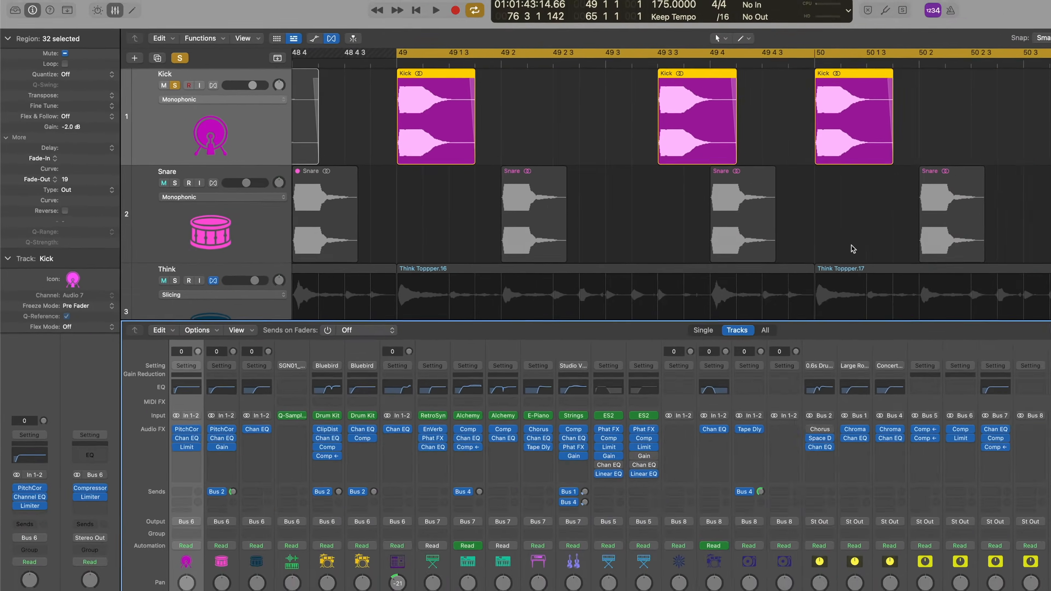
Play the bar 49–65 loop and open the Kick channel's Pitch Correction plugin
key(space)
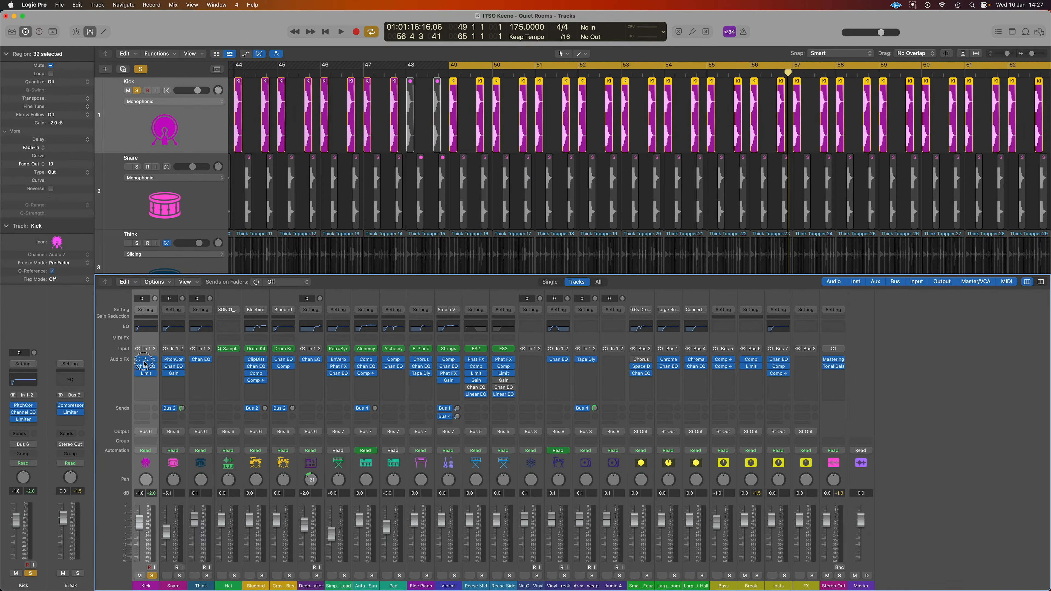
click(144, 362)
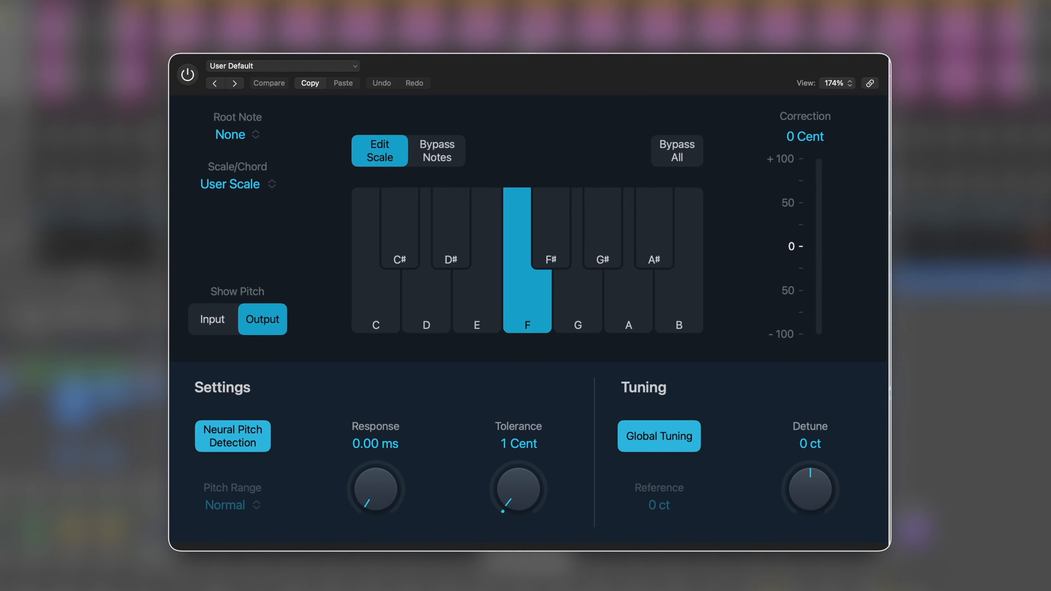
Enable Kick Pitch Correction, try other response times, leave 0.00 ms, and close the window
click(189, 76)
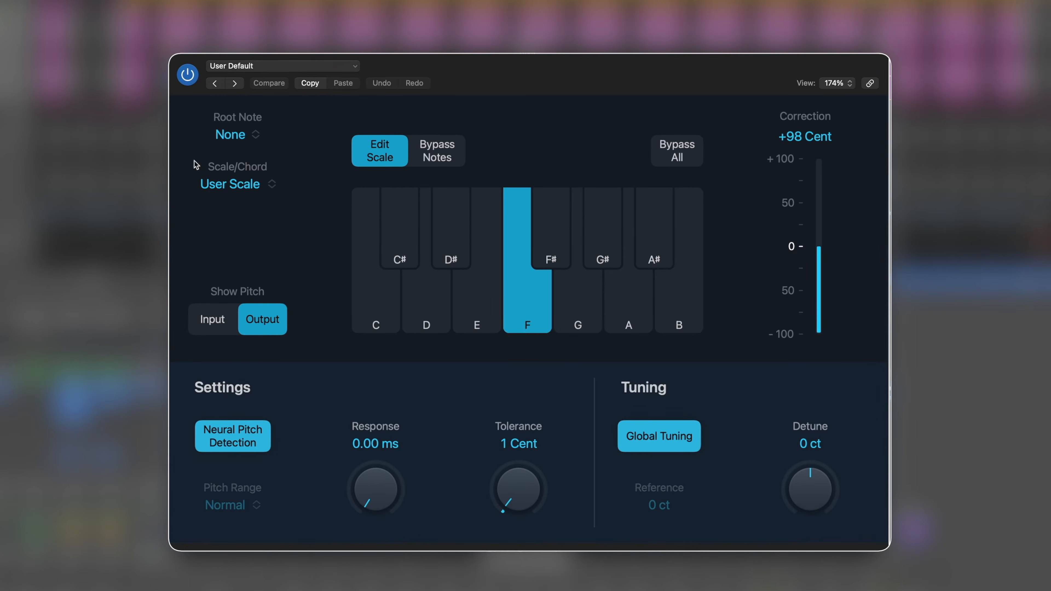
drag(375, 486, 385, 471)
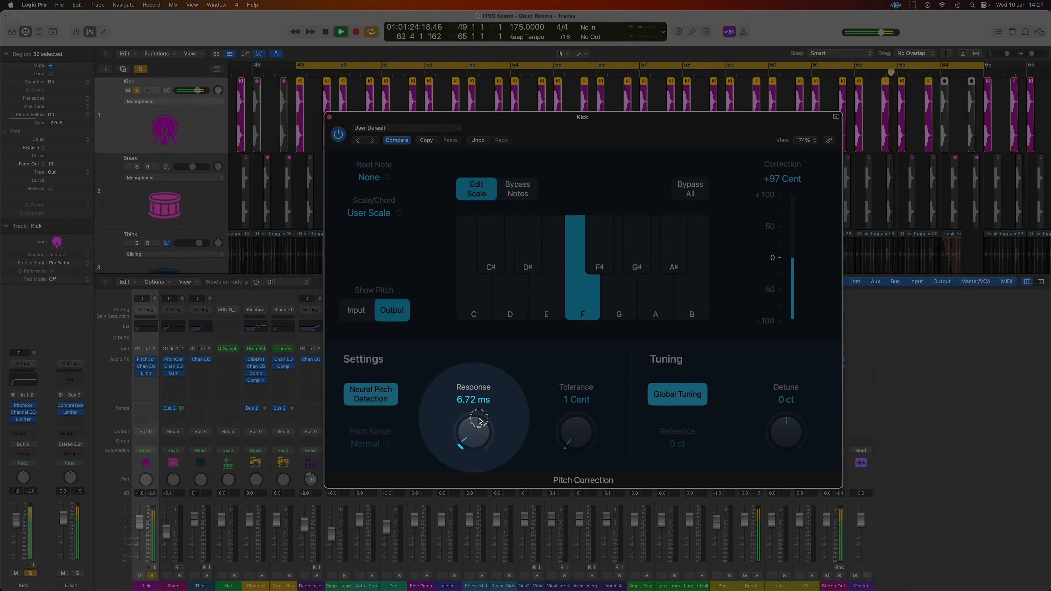
drag(479, 420, 480, 377)
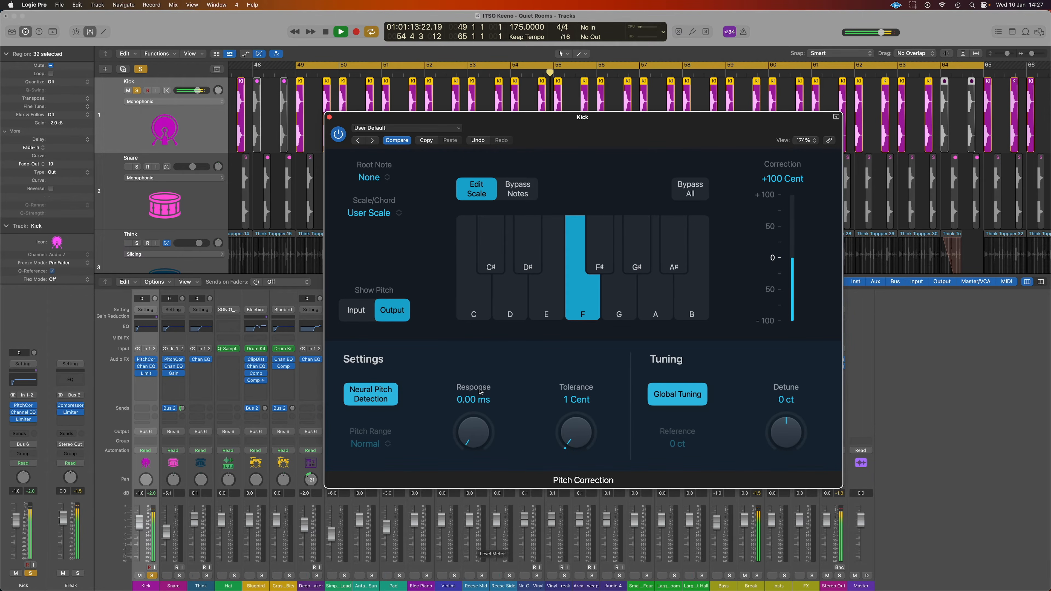
click(330, 118)
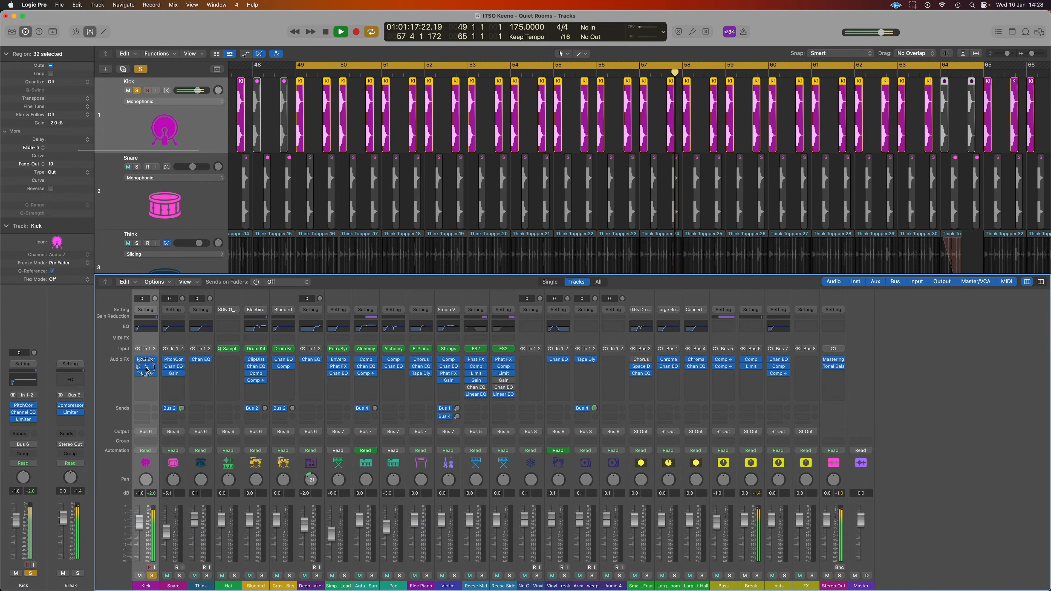
click(146, 366)
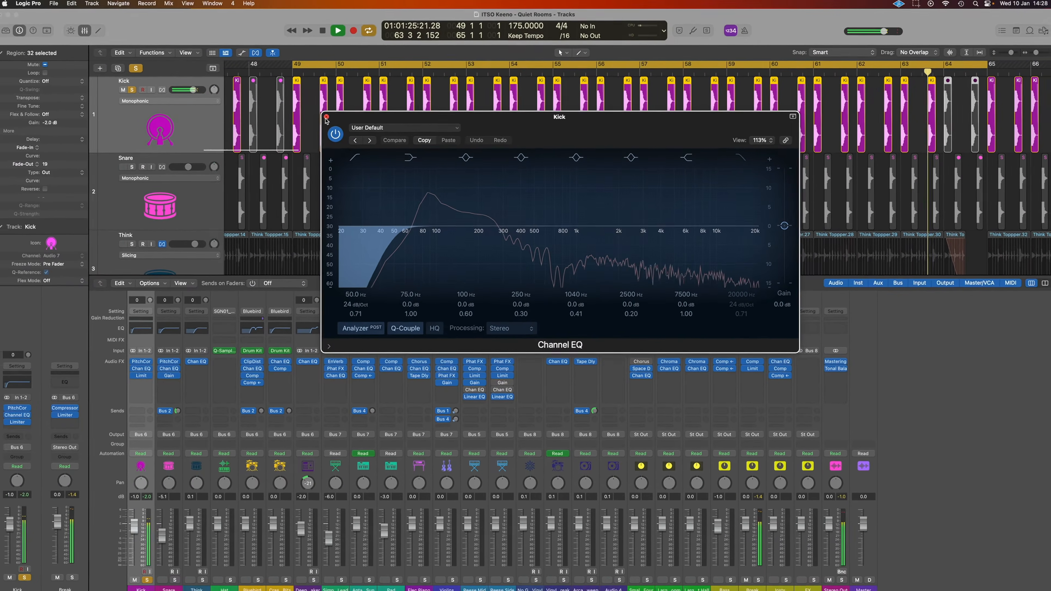
key(super+w)
click(145, 373)
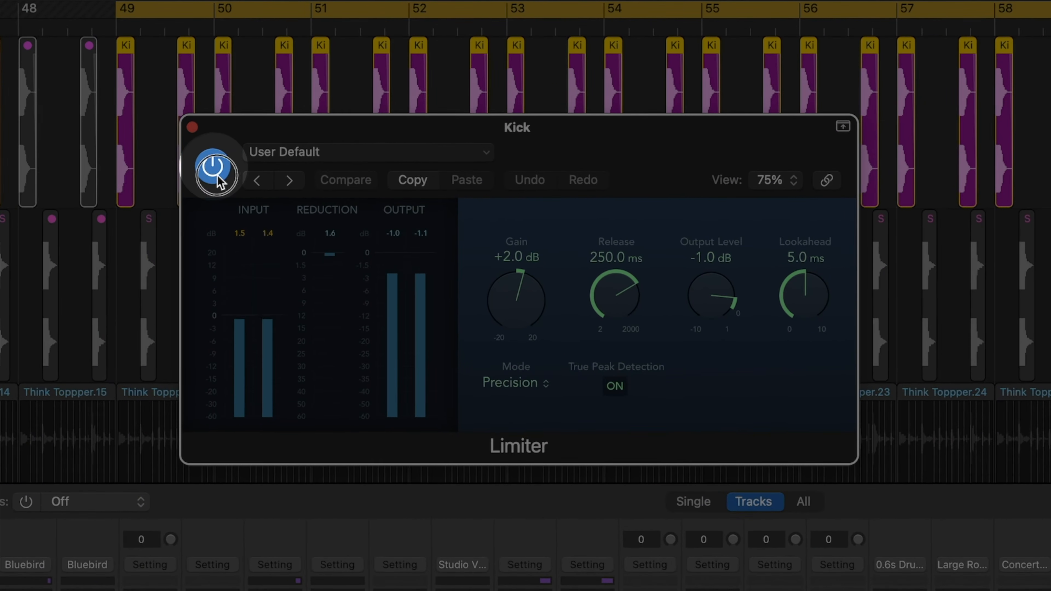
click(213, 169)
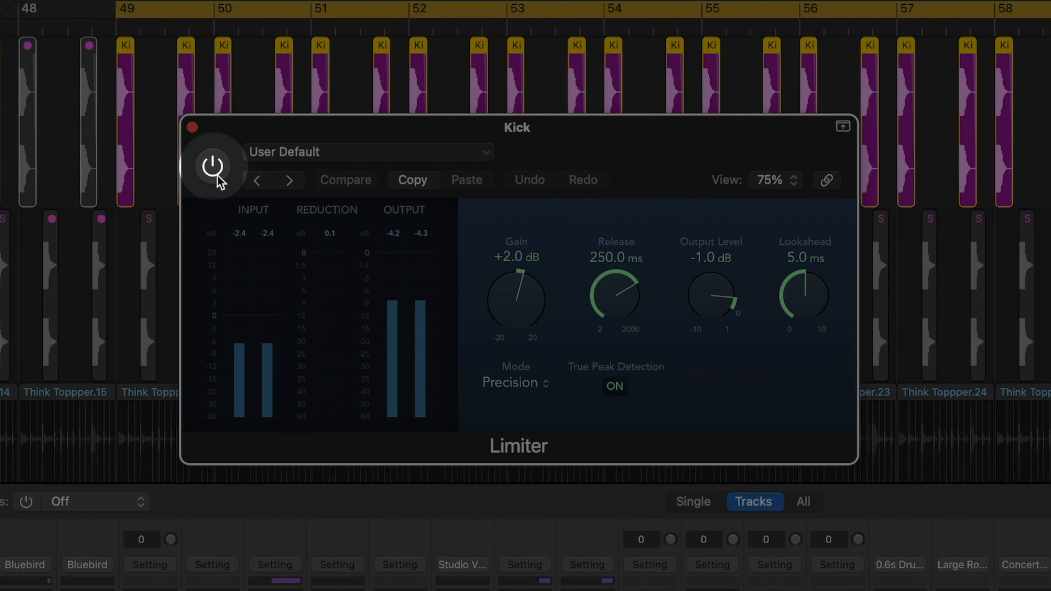
click(213, 167)
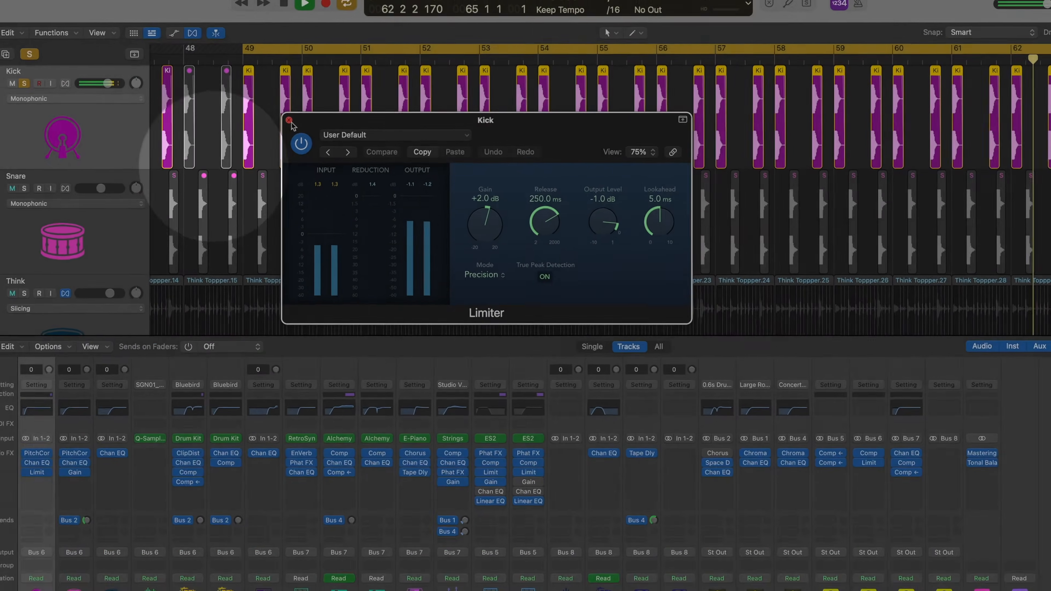
click(192, 127)
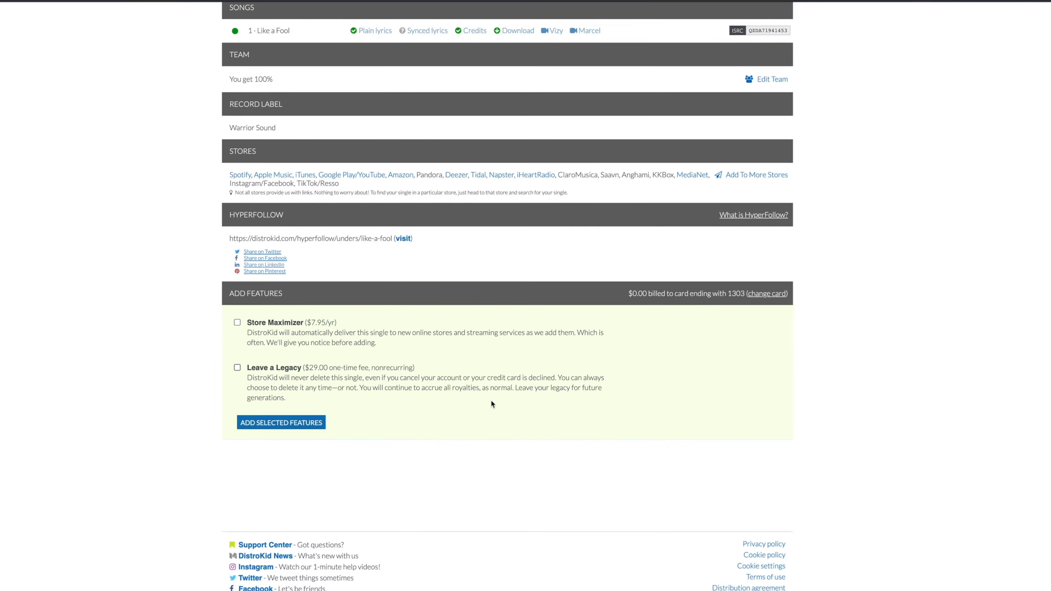
Restart the bar 49–65 loop from its start at bar 49
scroll(492, 404, up, 3)
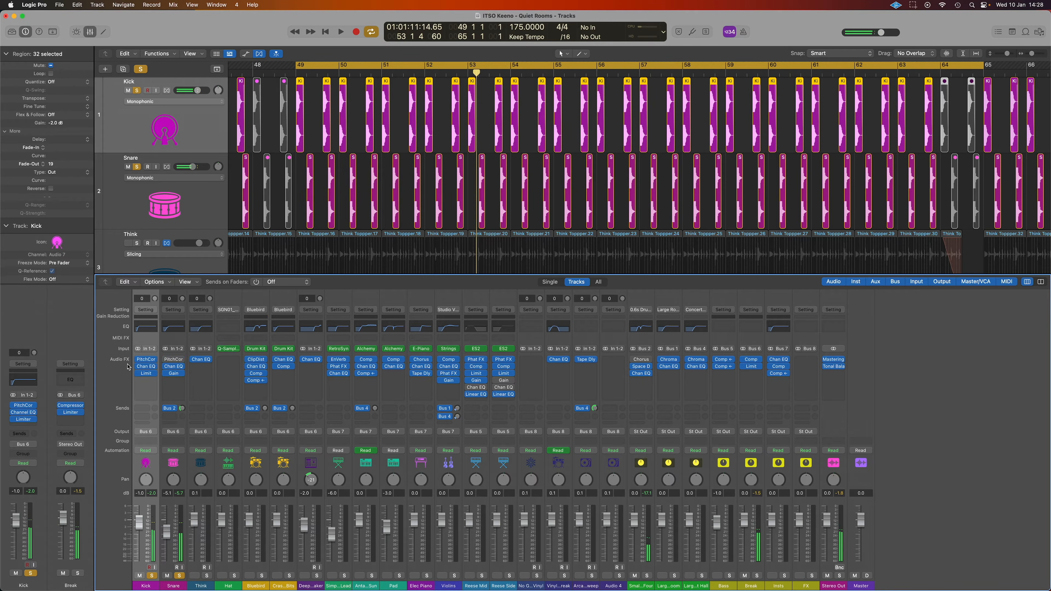
key(space)
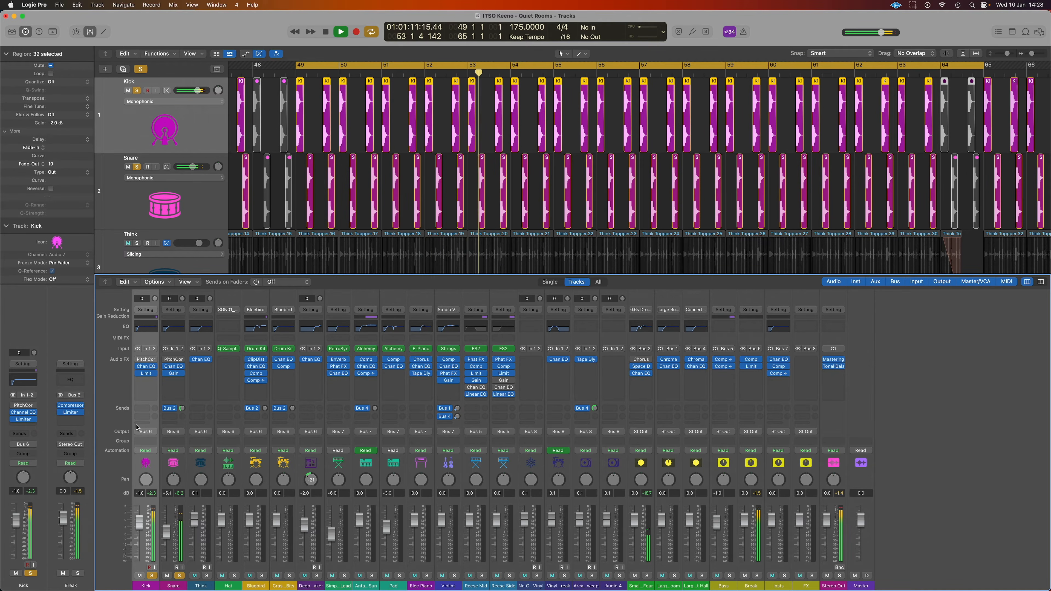
click(173, 359)
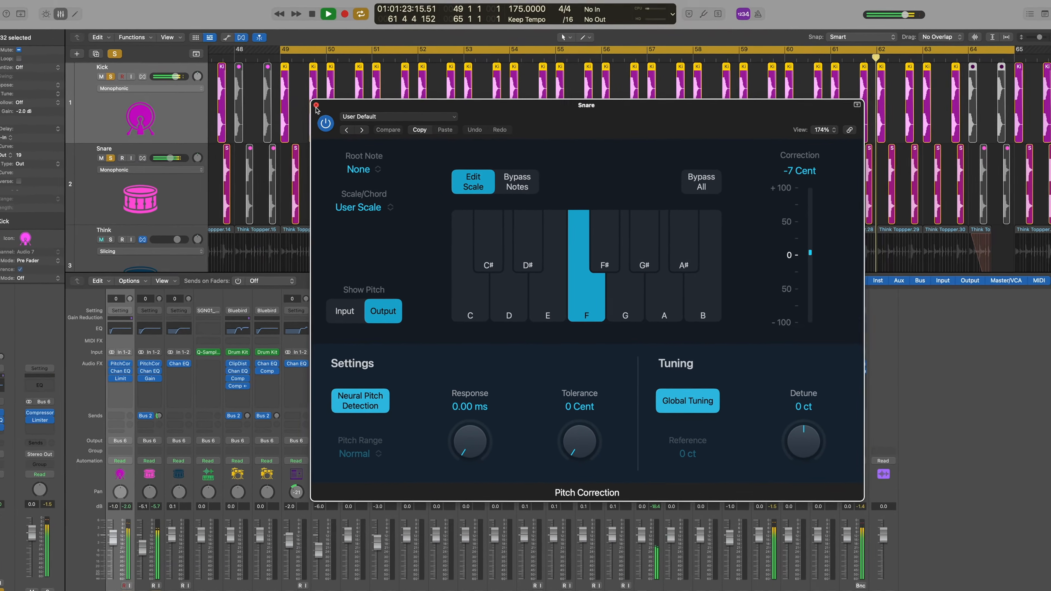
click(281, 73)
click(173, 366)
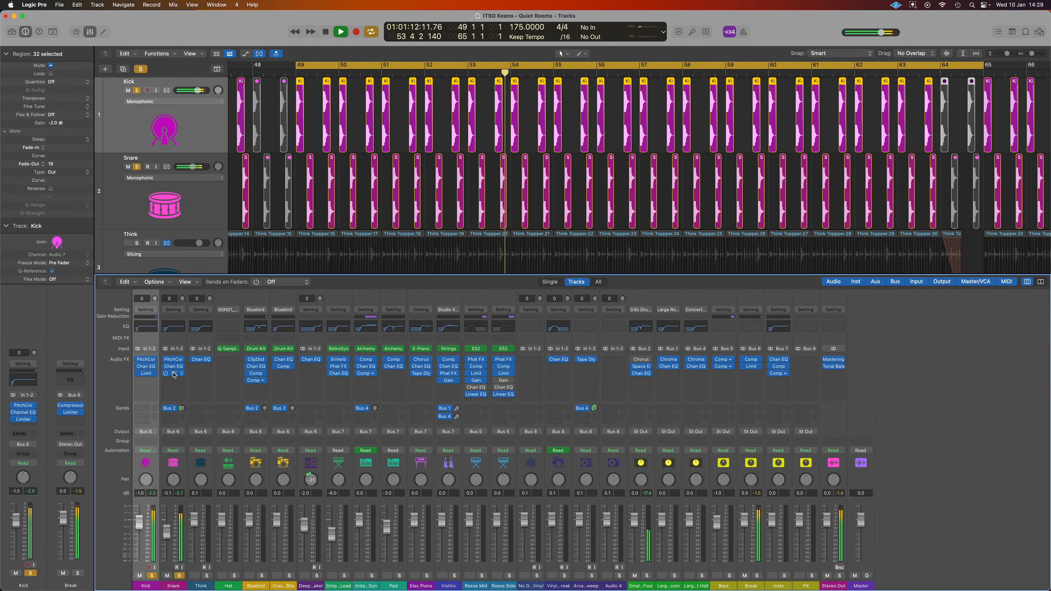
click(174, 374)
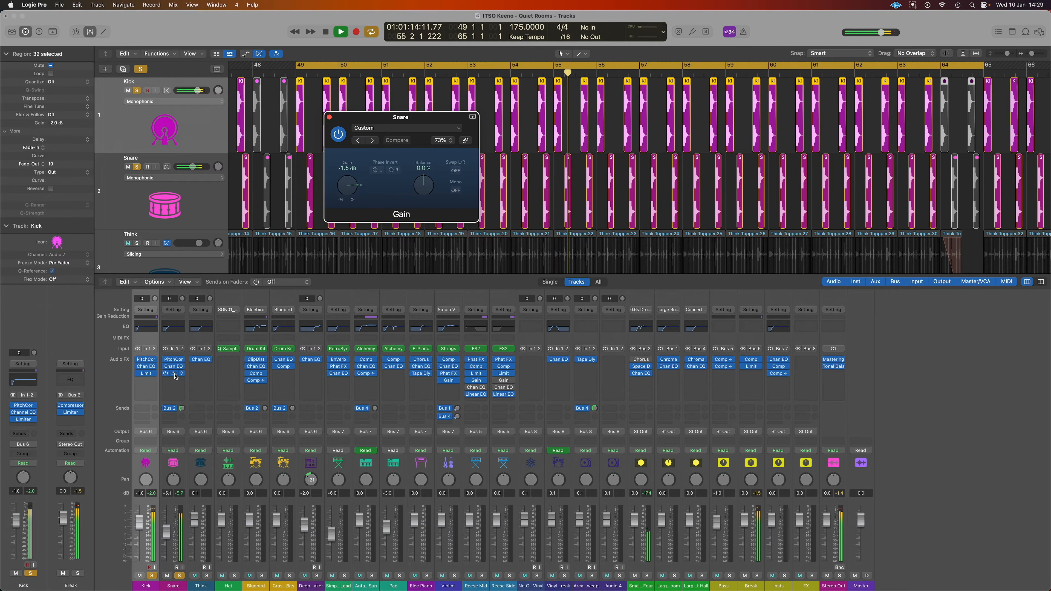
click(330, 117)
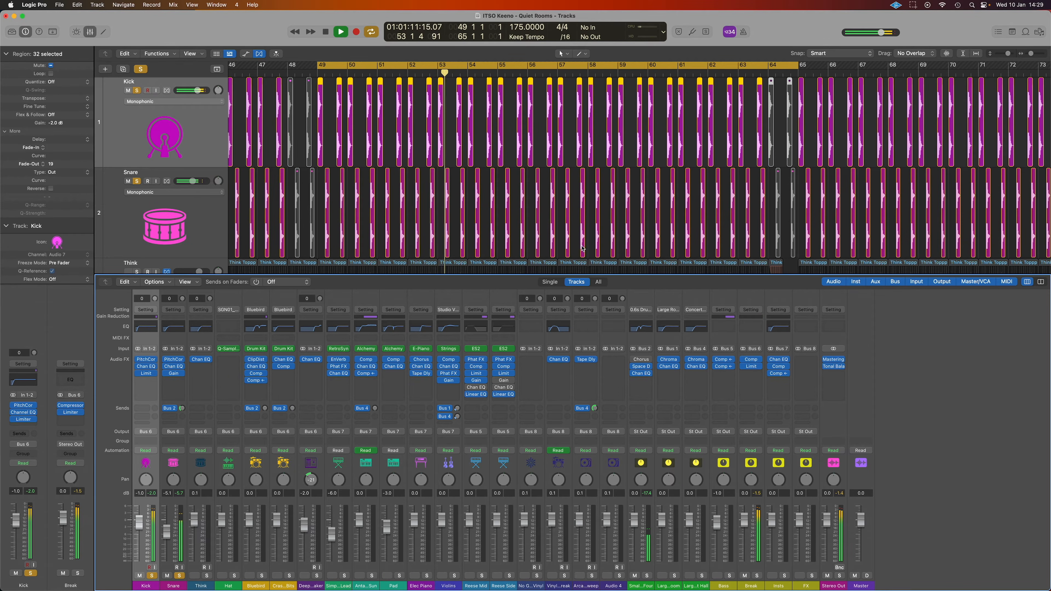
Select the Think break track and open its Channel EQ
scroll(418, 185, down, 3)
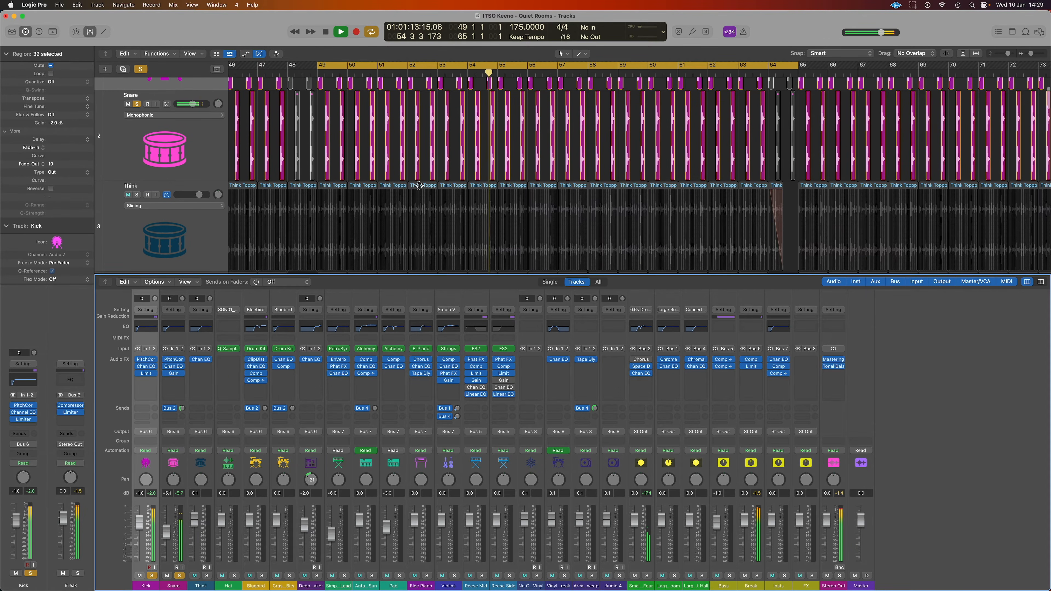
click(211, 231)
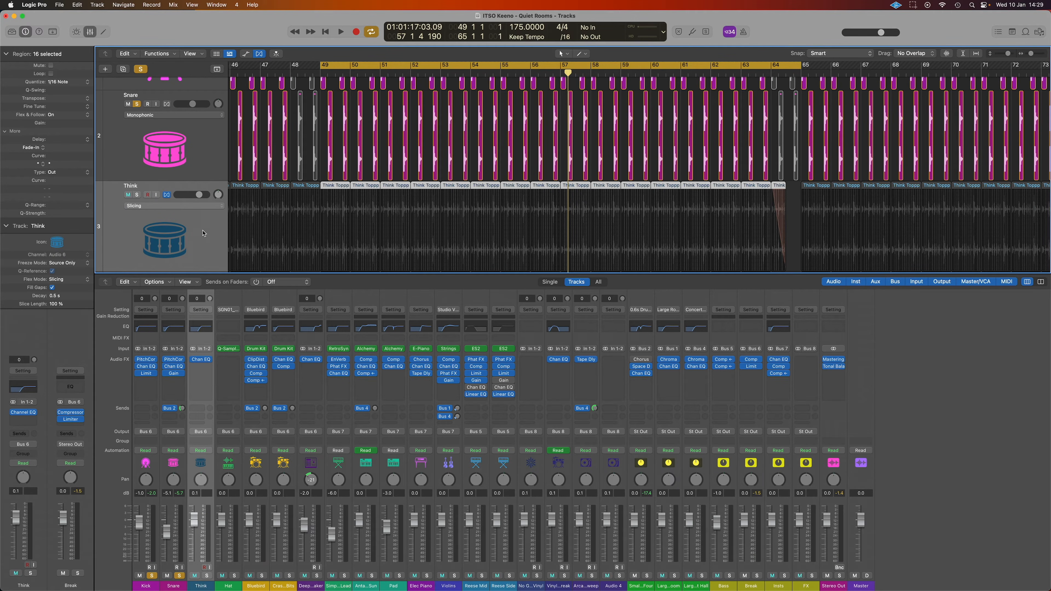
click(202, 360)
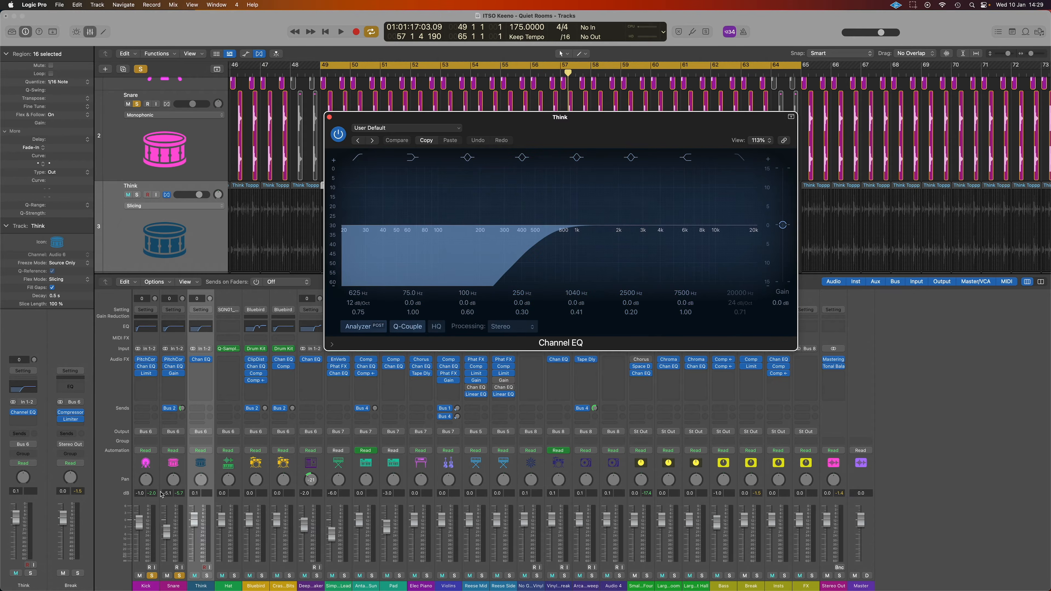
Swap the solo from Snare to Think, play to hear its high-pass EQ, then close the EQ
click(179, 577)
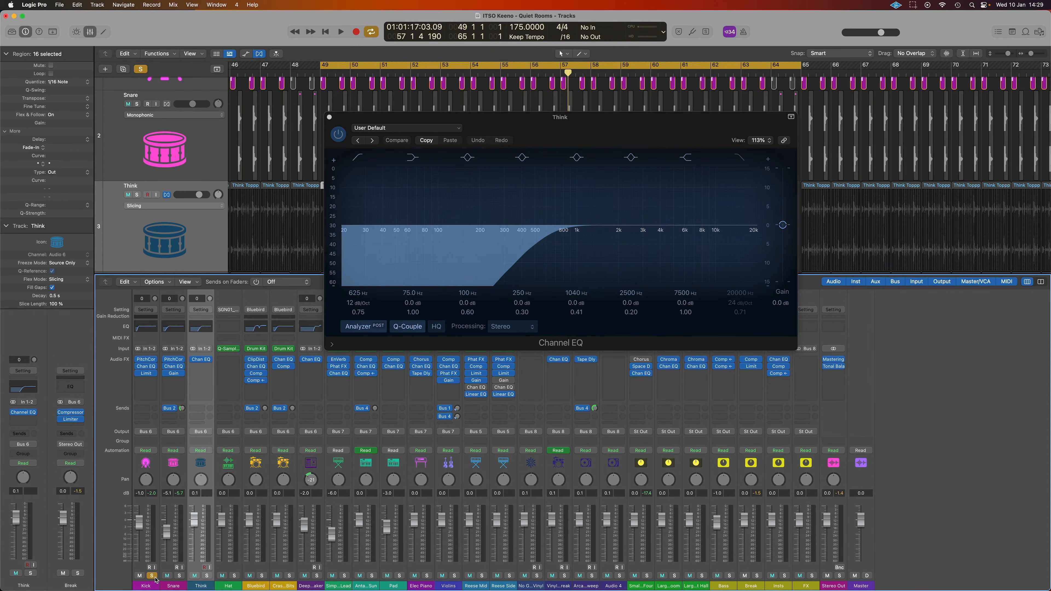
click(208, 576)
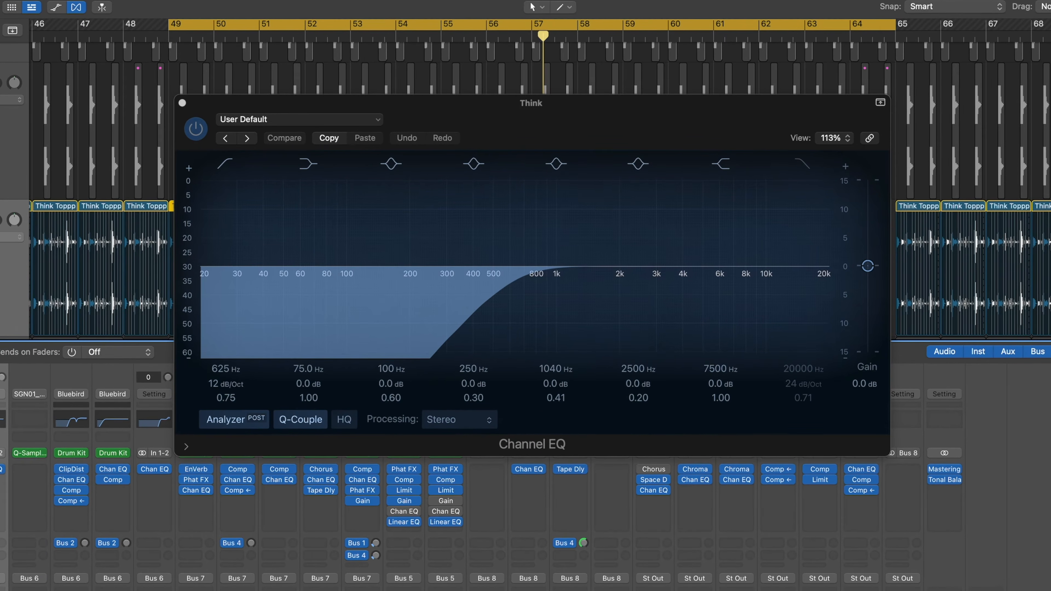
key(space)
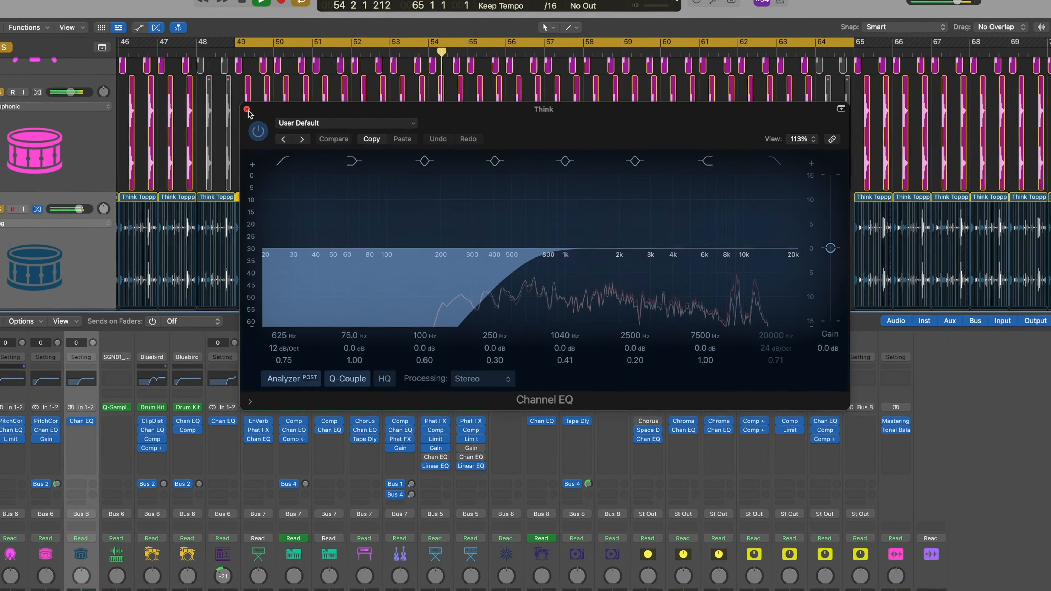
click(248, 109)
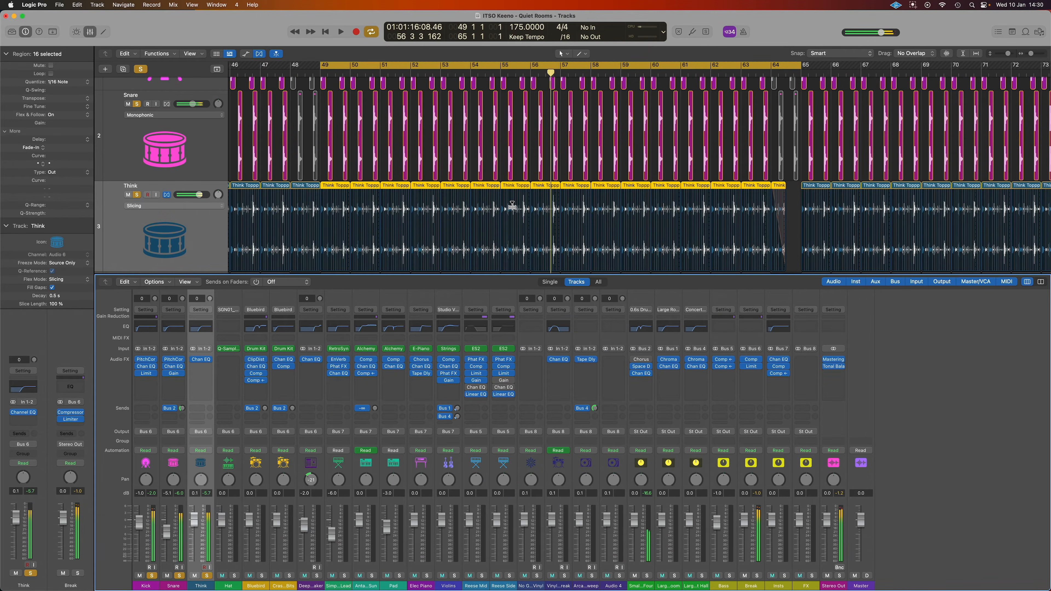
scroll(512, 206, up, 5)
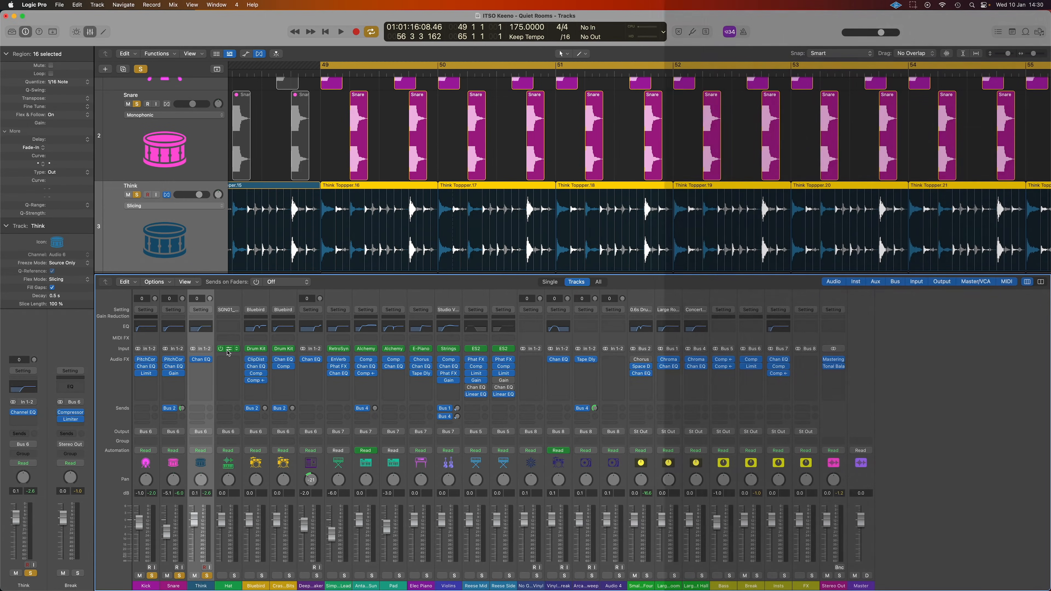
Check Hat's Quick Sampler, solo Hat, open the Hats region for editing, and play from bar 49
click(229, 351)
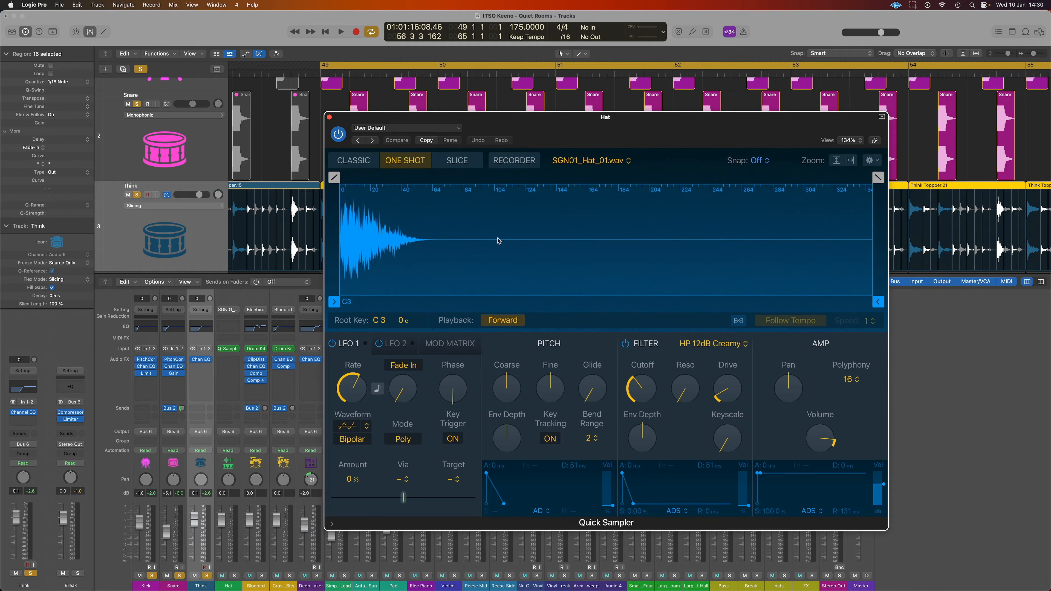
click(331, 118)
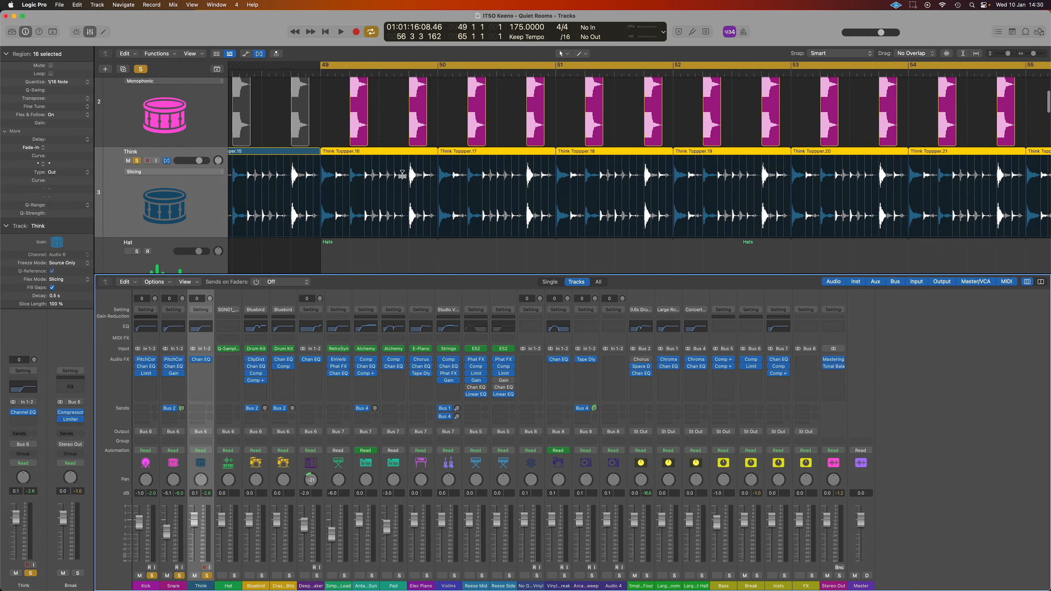
scroll(397, 171, down, 3)
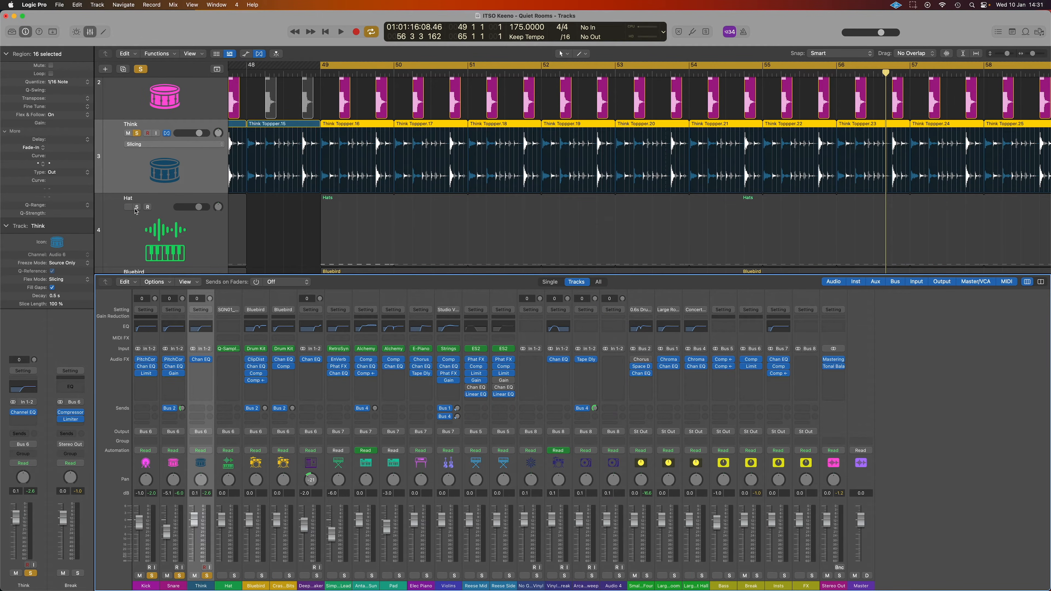
click(136, 209)
scroll(439, 222, right, 2)
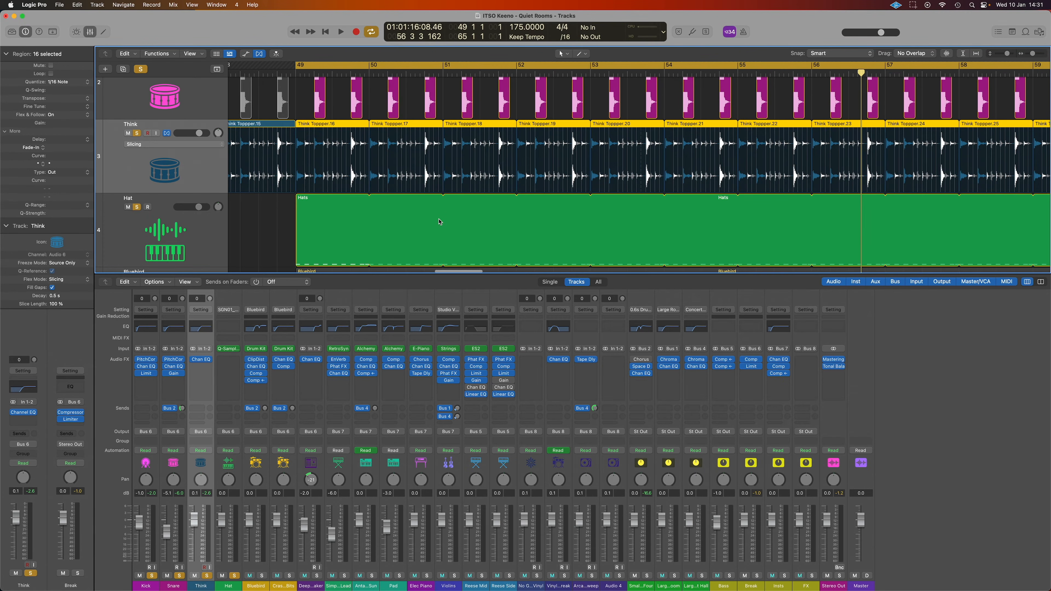
click(322, 220)
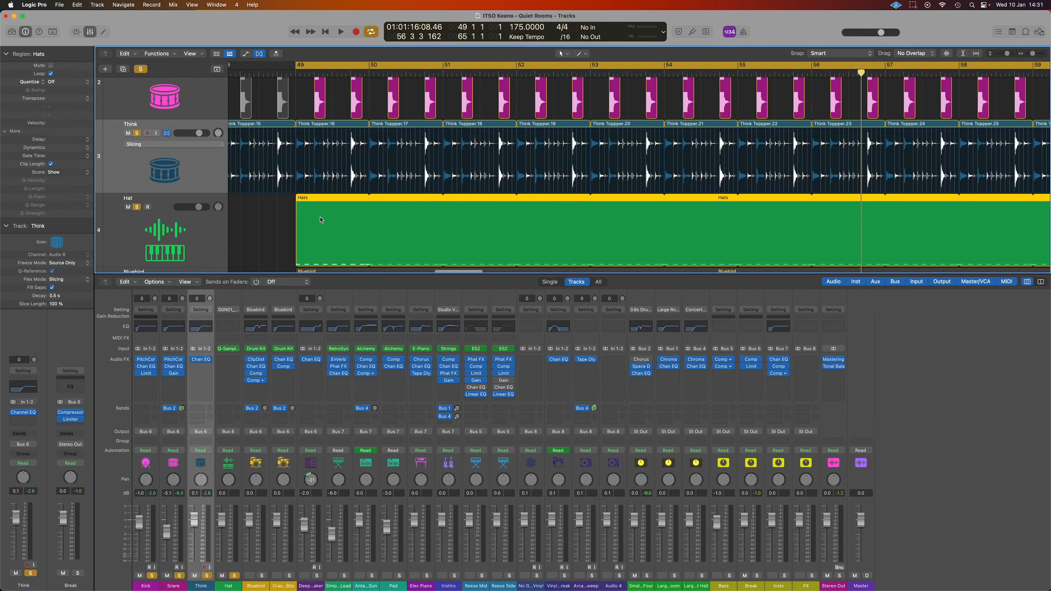
double_click(321, 220)
key(Up)
alt+click(139, 243)
key(space)
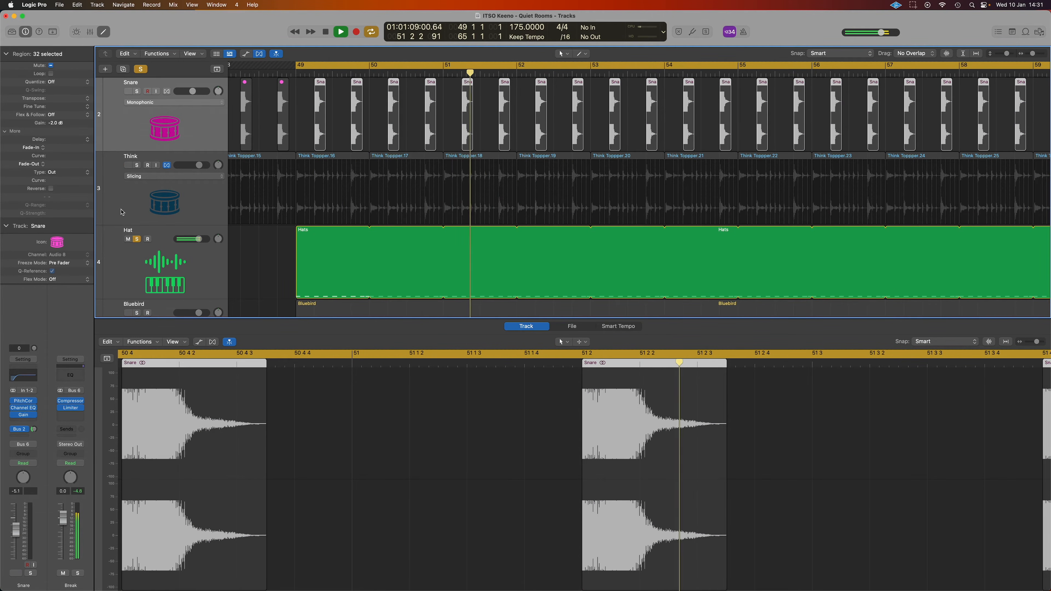
Add Think, Kick and Snare to the solo, then select the Bluebird drummer track
click(137, 165)
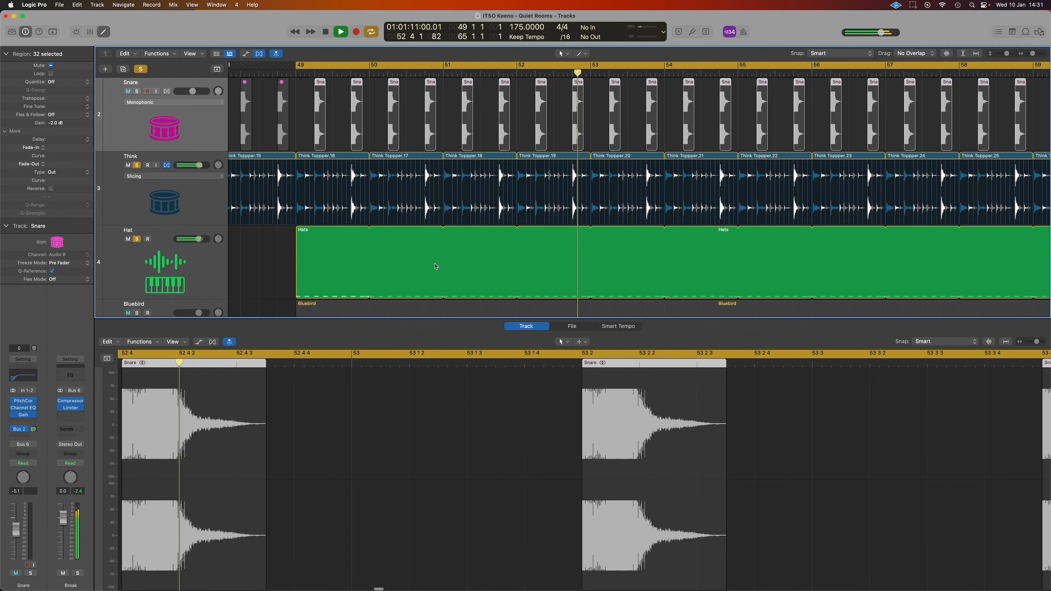
scroll(437, 263, down, 3)
scroll(437, 263, left, 3)
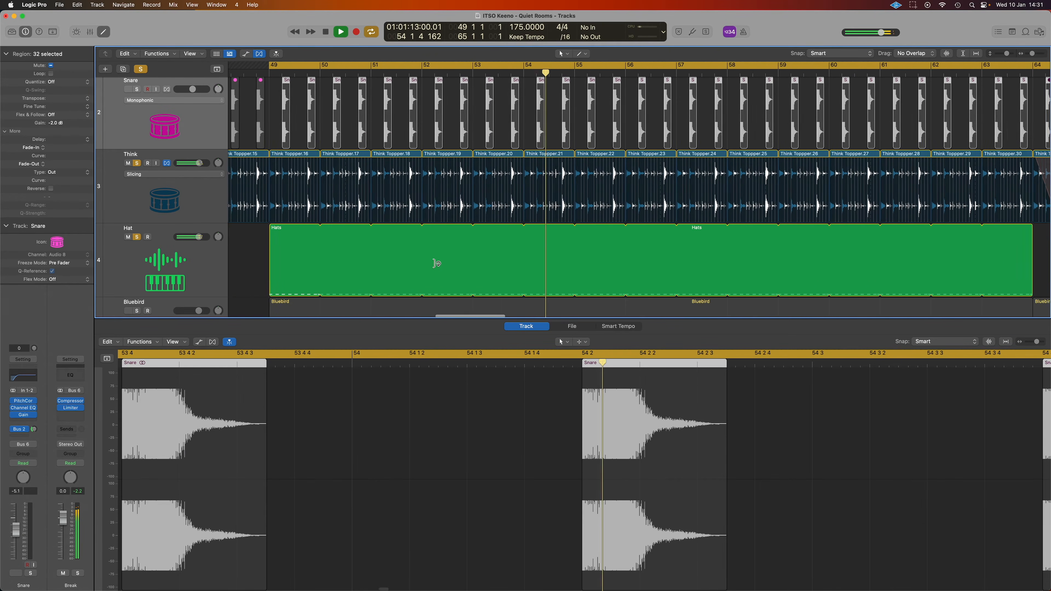
scroll(155, 106, up, 3)
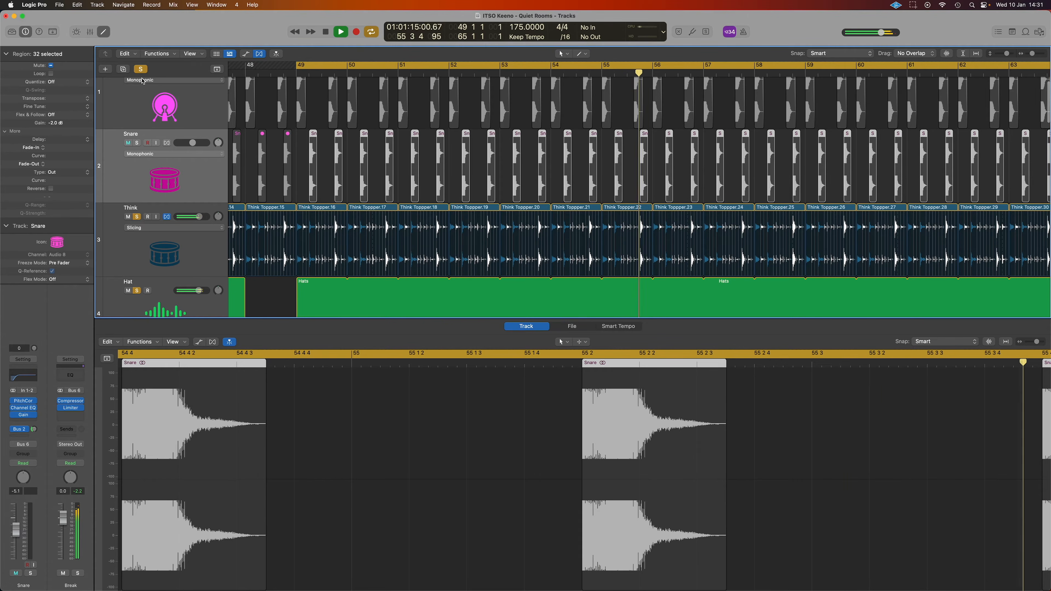
scroll(155, 106, up, 2)
click(136, 90)
click(137, 164)
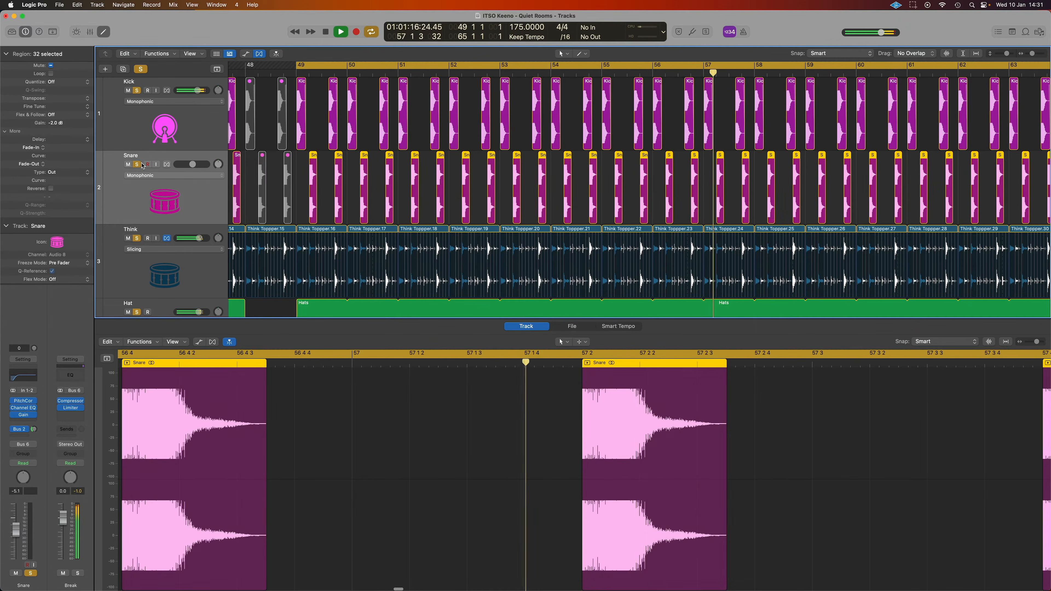
scroll(471, 142, down, 1)
scroll(471, 142, down, 3)
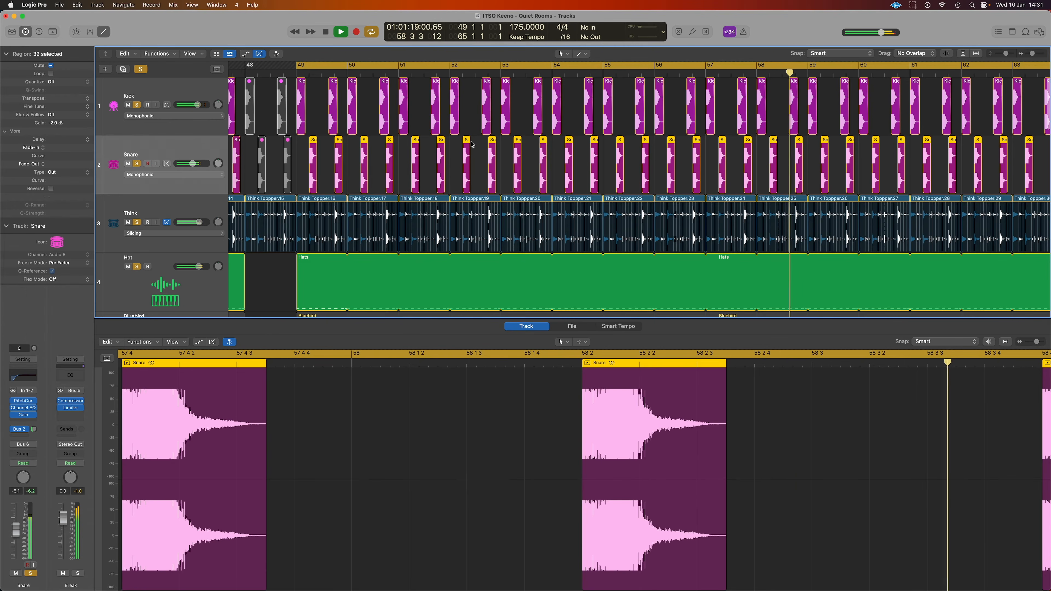
scroll(406, 186, right, 3)
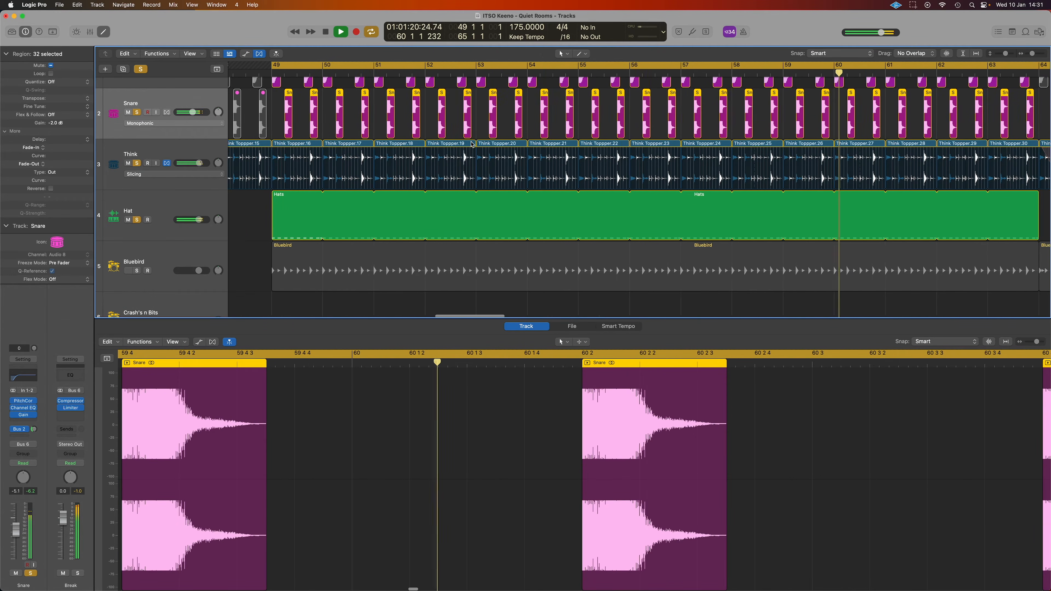
click(203, 256)
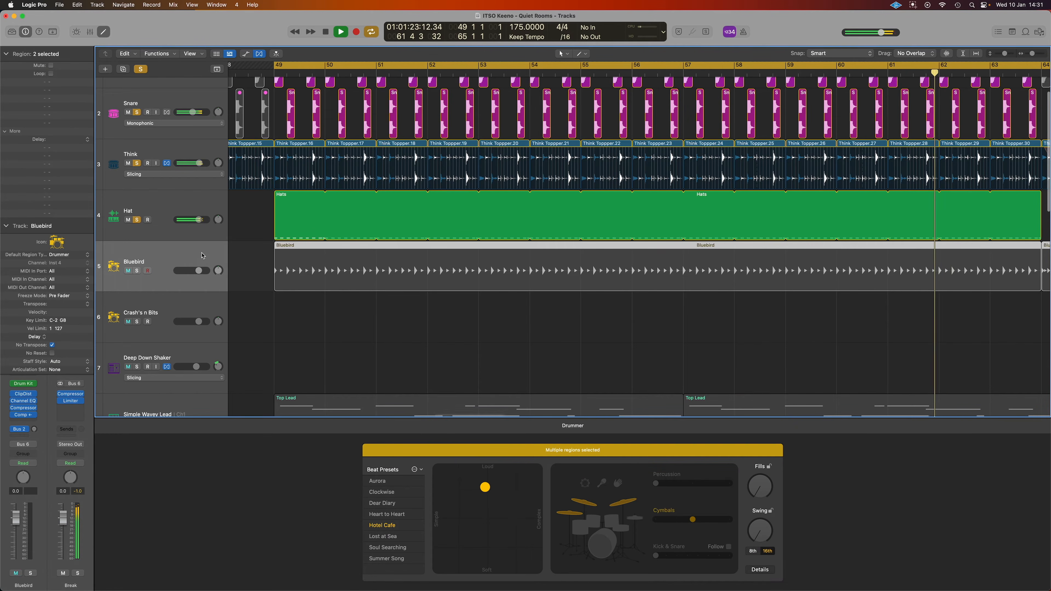
Solo the Bluebird drums alongside the other drum tracks
click(137, 273)
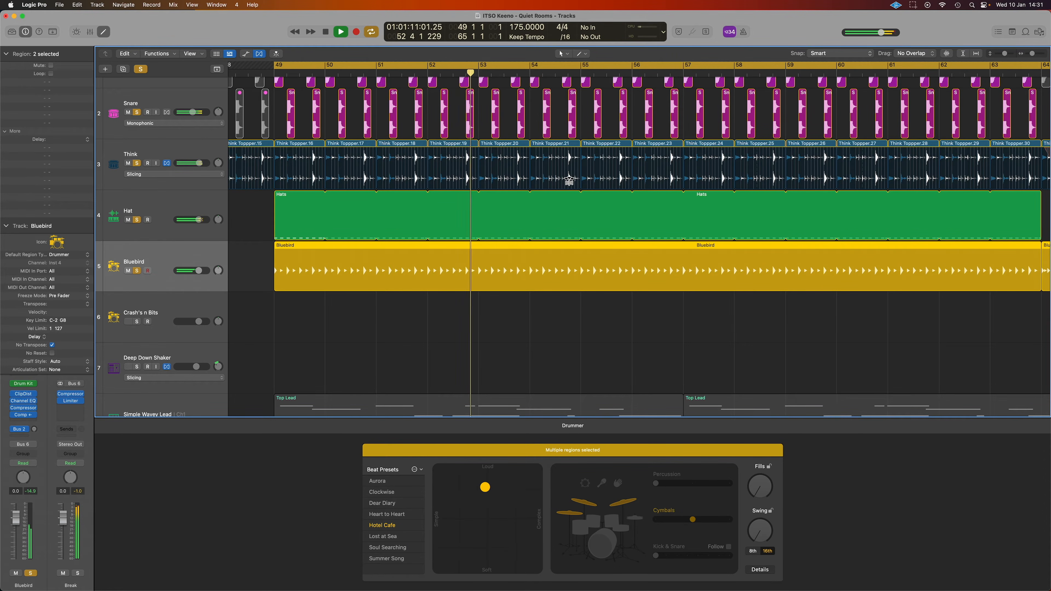
scroll(571, 179, down, 4)
scroll(569, 181, right, 1)
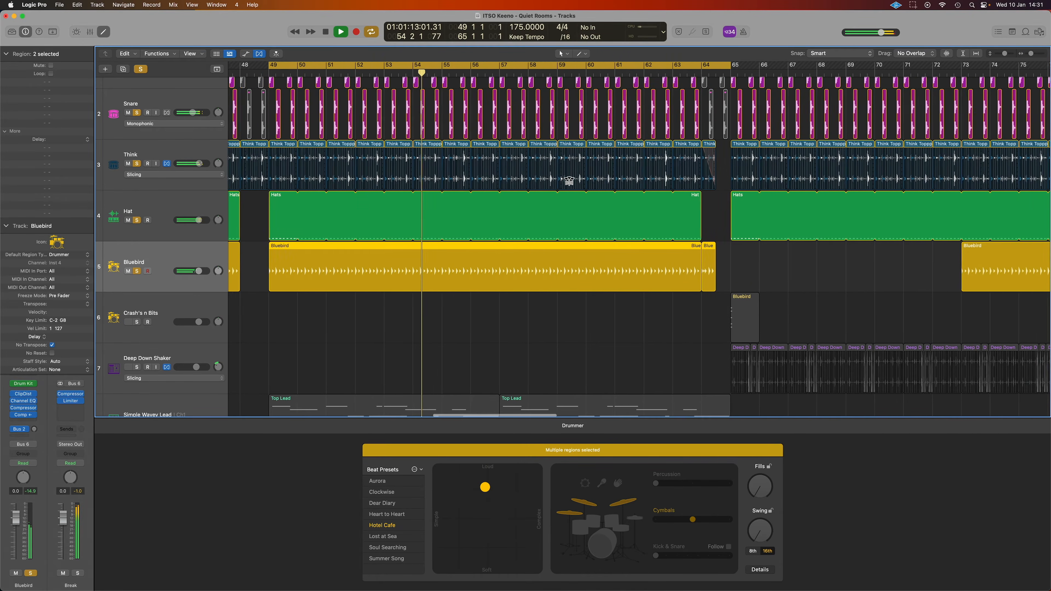
scroll(569, 181, right, 2)
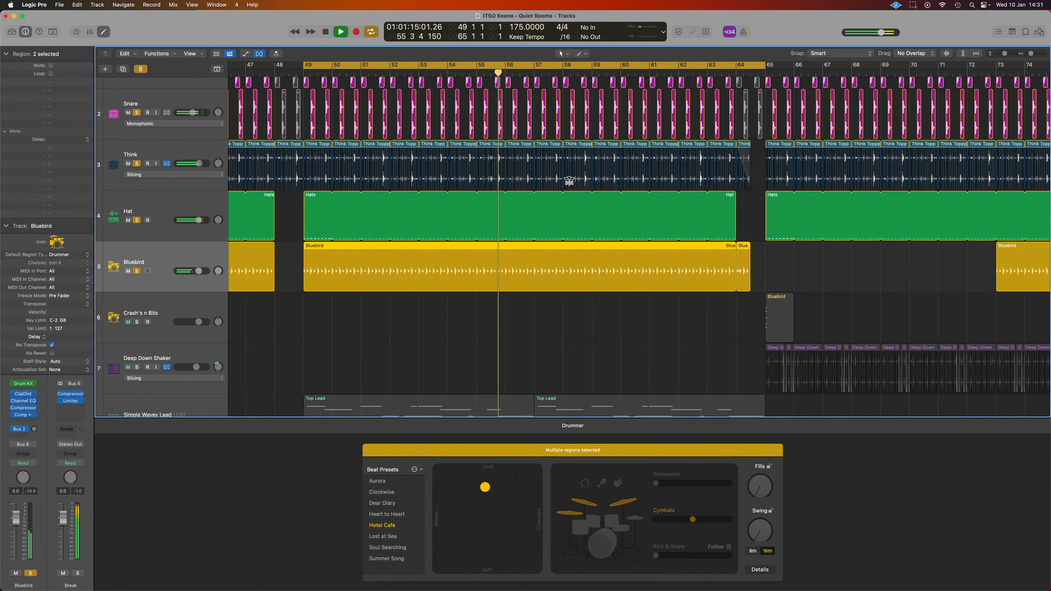
scroll(569, 181, down, 1)
scroll(569, 181, right, 5)
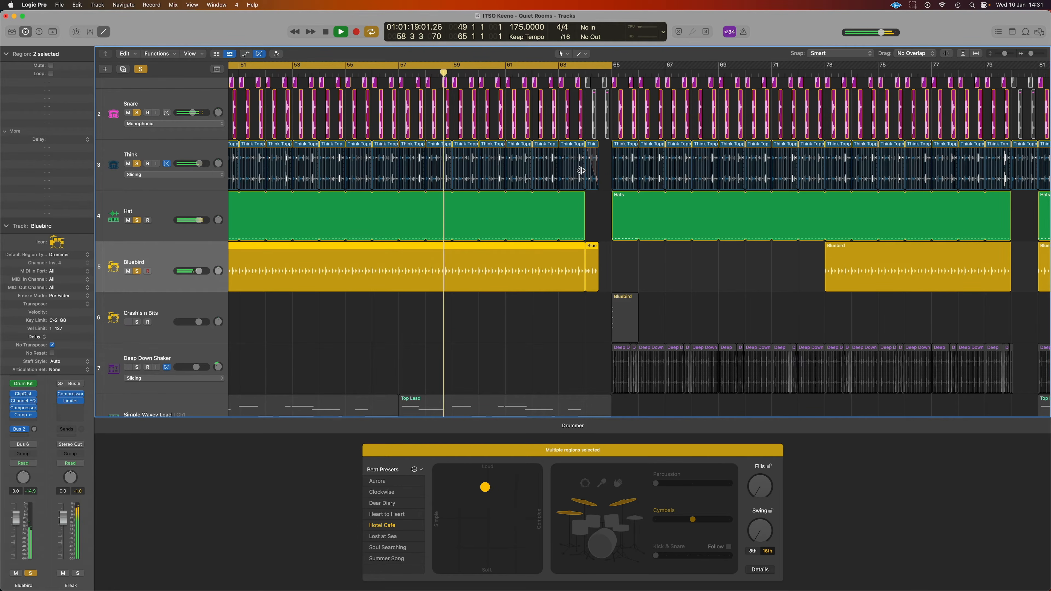
Stop playback, set a new cycle over bars 65–67, and select the Crash's n Bits region
key(space)
click(572, 69)
drag(614, 69, 669, 68)
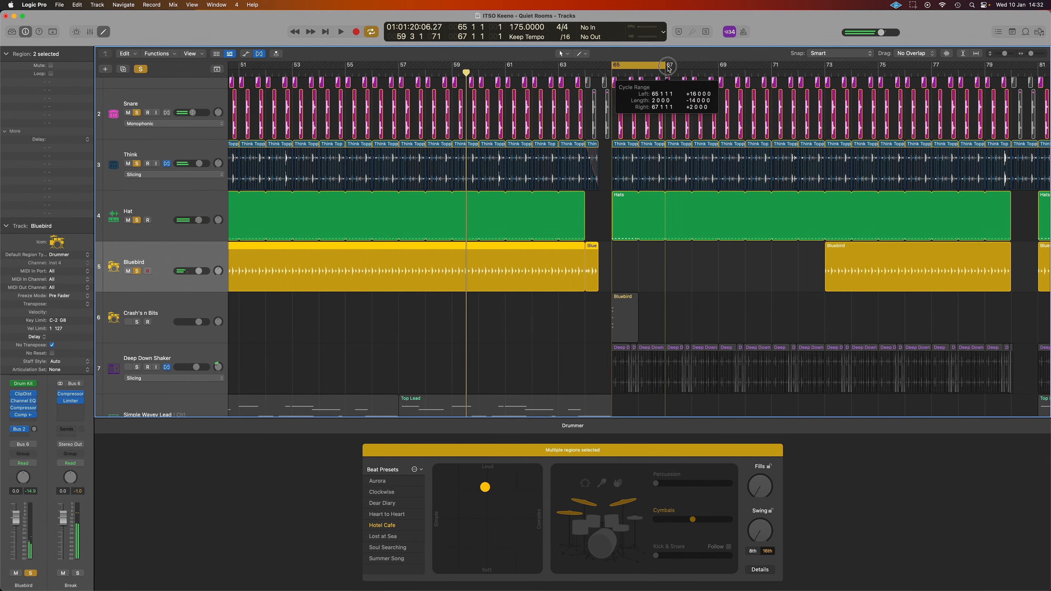
click(170, 310)
scroll(530, 218, down, 4)
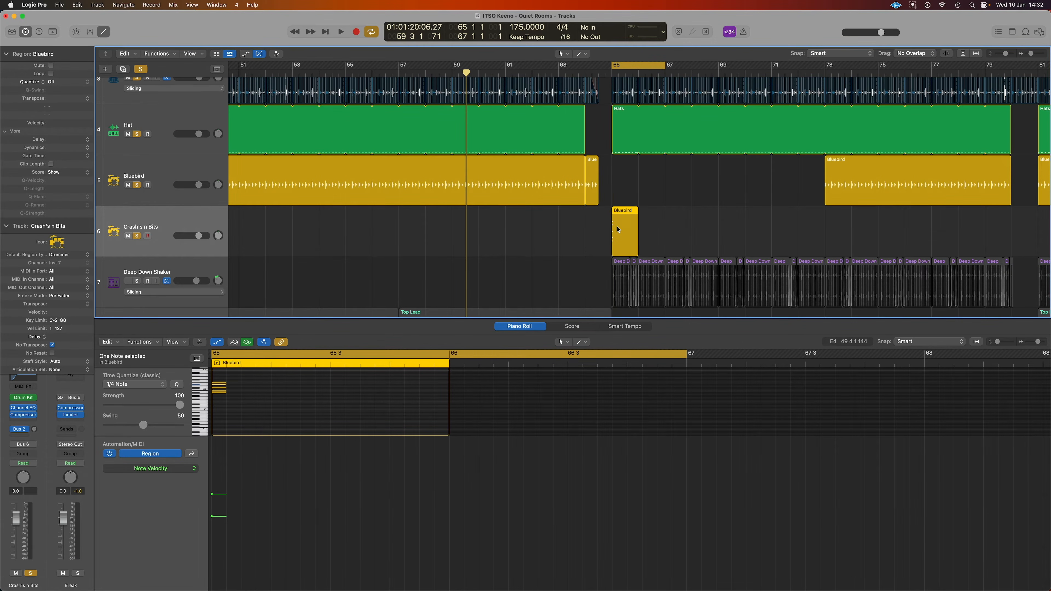
Play the looped bars 65–67, then move the cycle to end at bar 65 and restart playback
key(space)
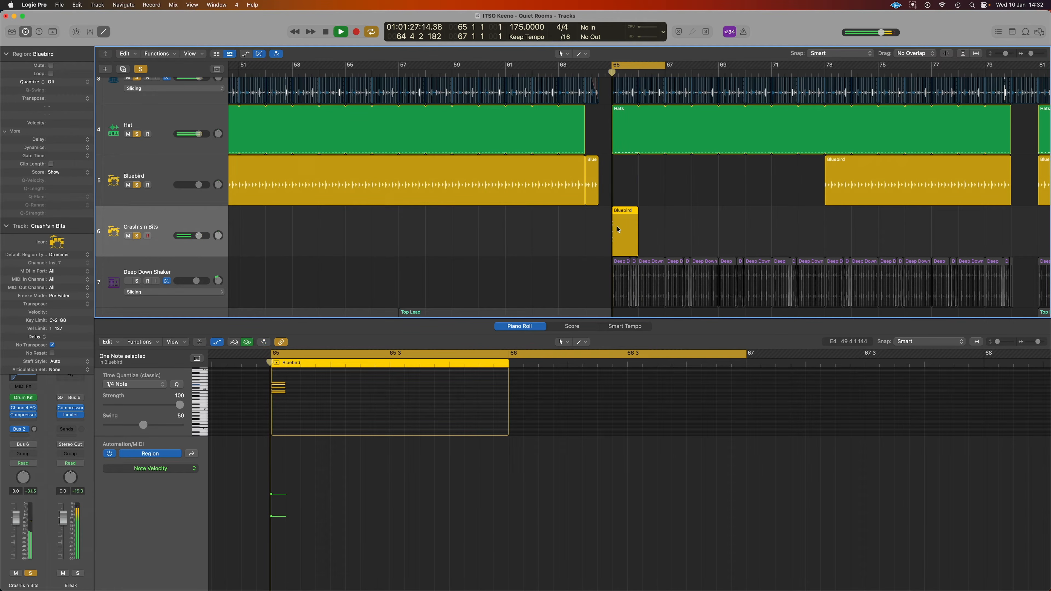
key(space)
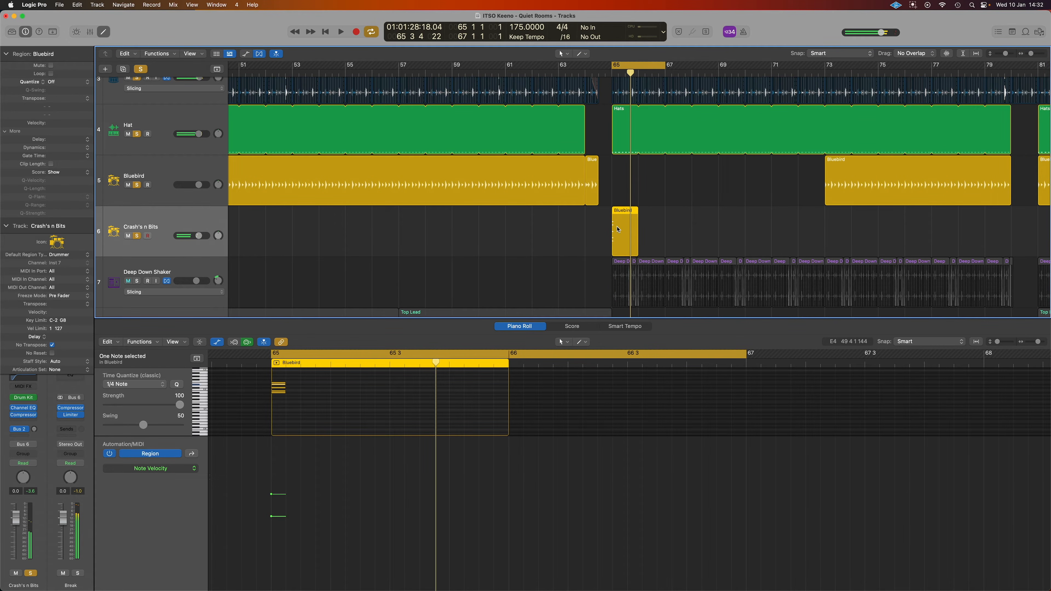
drag(627, 65, 670, 71)
key(space)
key(space)
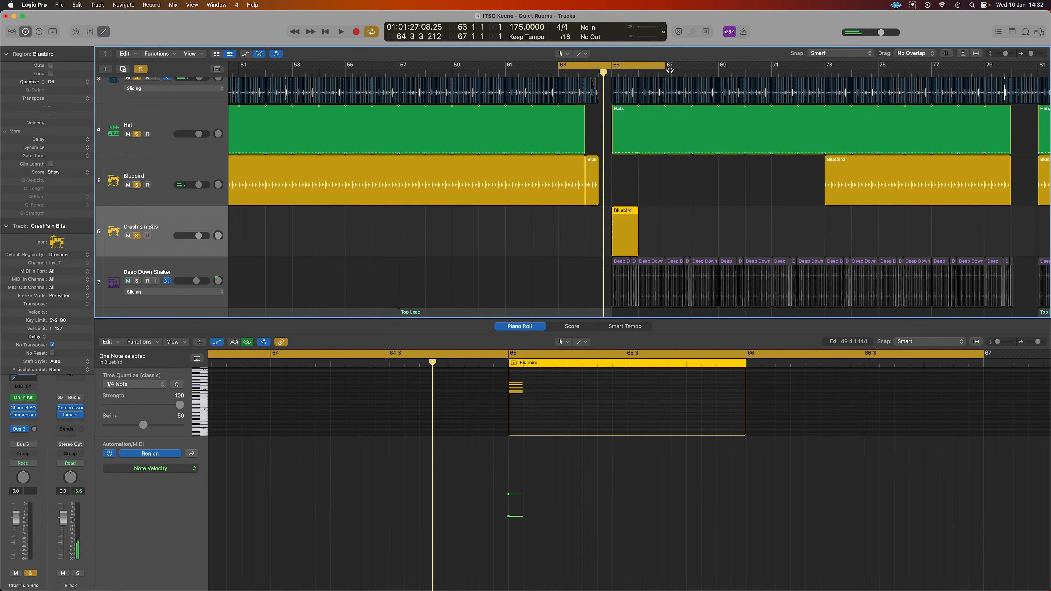
Solo the Deep Down Shaker track and replay the cycle from bar 63
key(space)
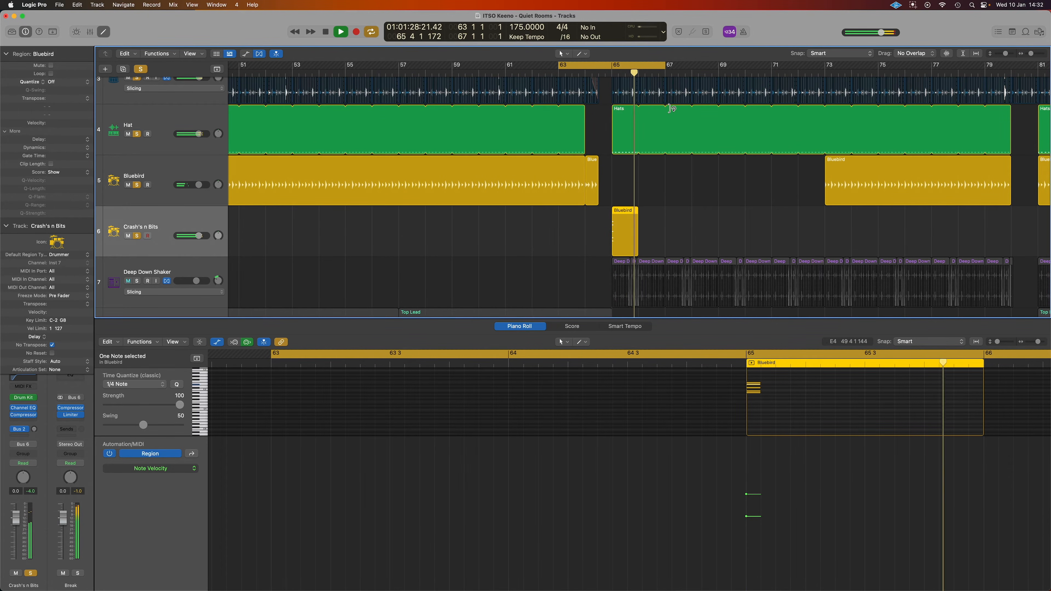
scroll(654, 132, right, 5)
key(space)
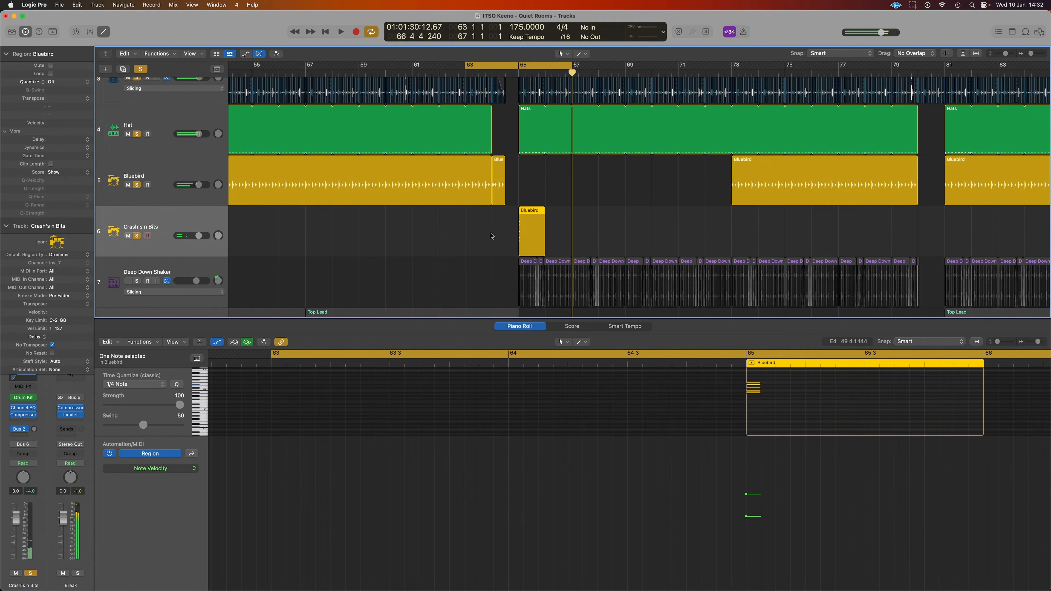
click(137, 282)
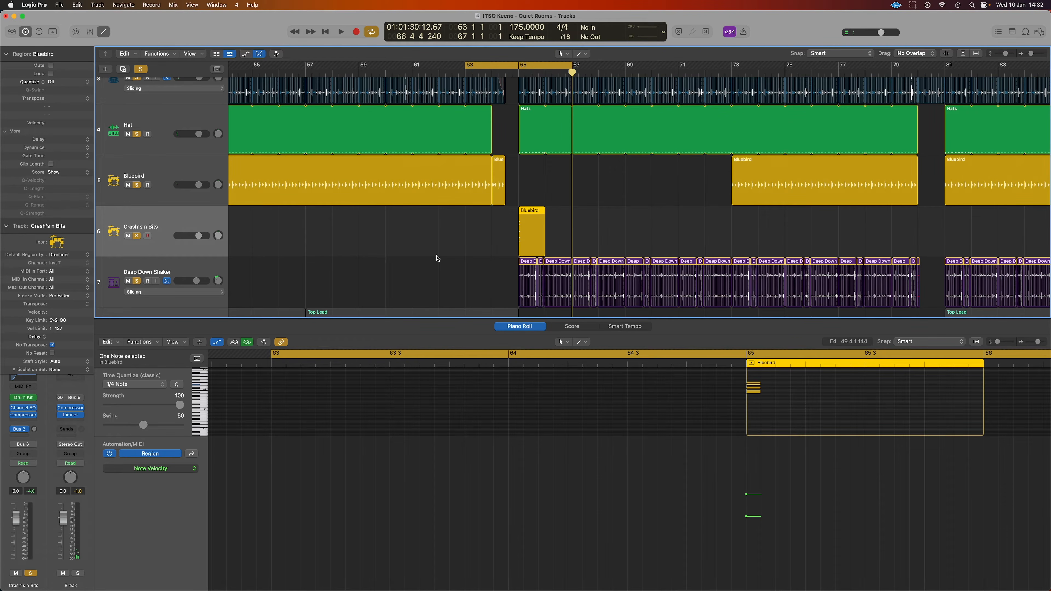
key(space)
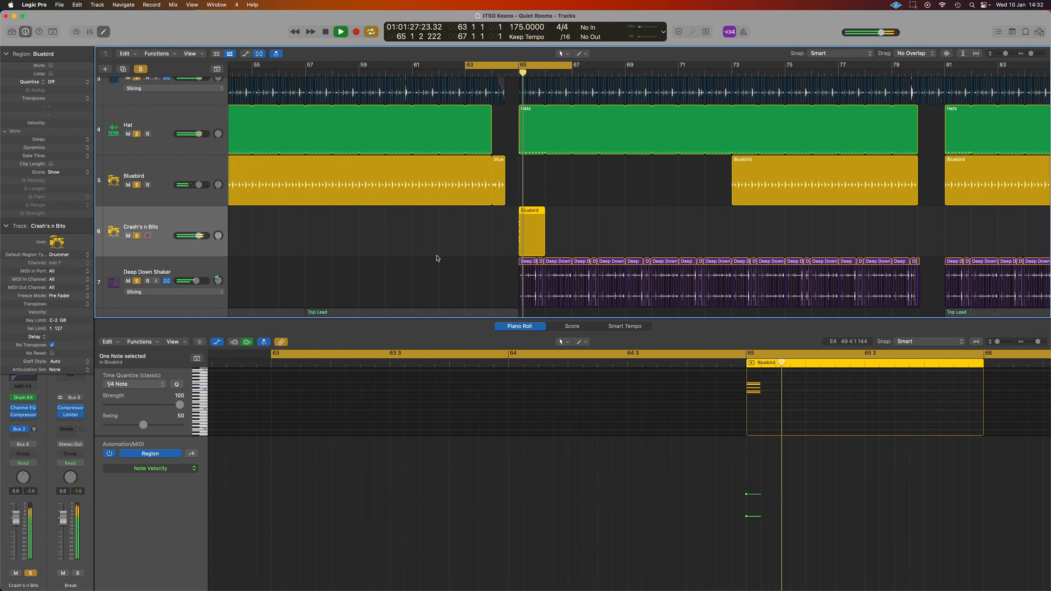
click(504, 67)
Stop playback and play the second drop from bar 112 to about bar 114
key(z)
key(space)
scroll(553, 100, down, 10)
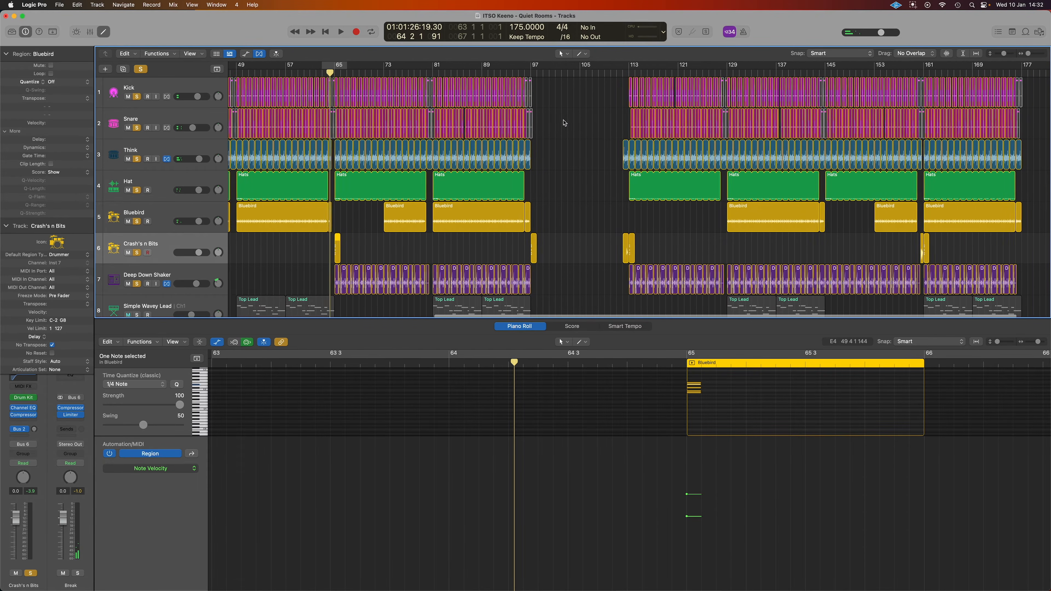
scroll(564, 123, down, 3)
scroll(564, 123, up, 8)
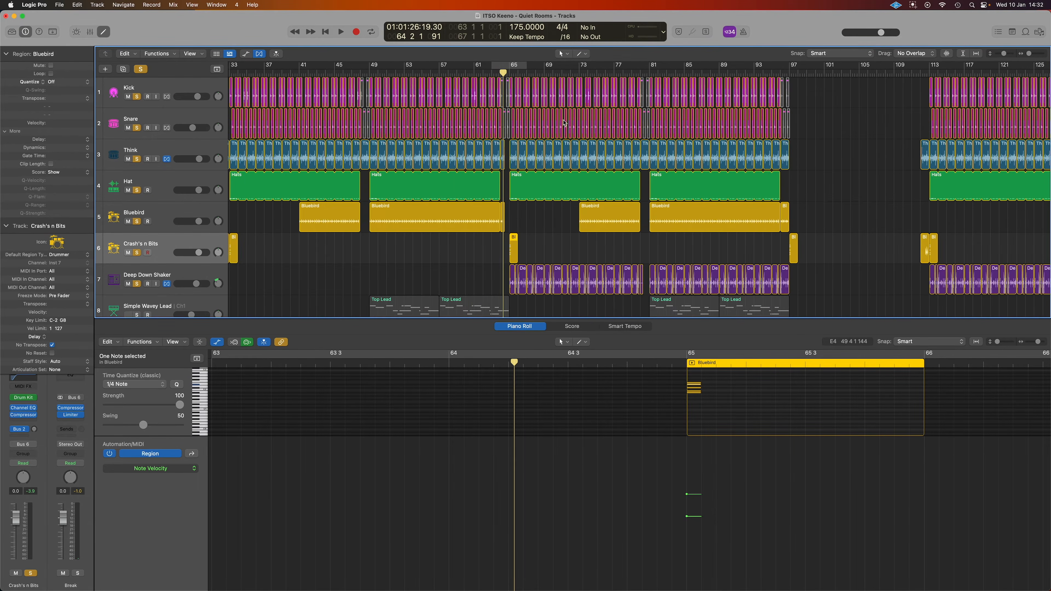
scroll(564, 123, right, 5)
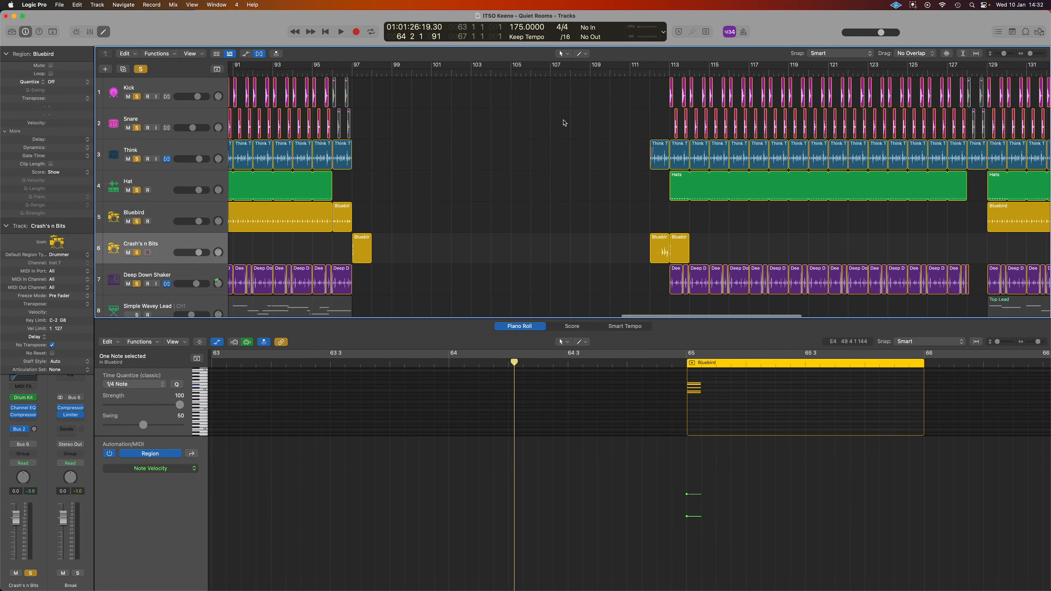
click(651, 73)
key(space)
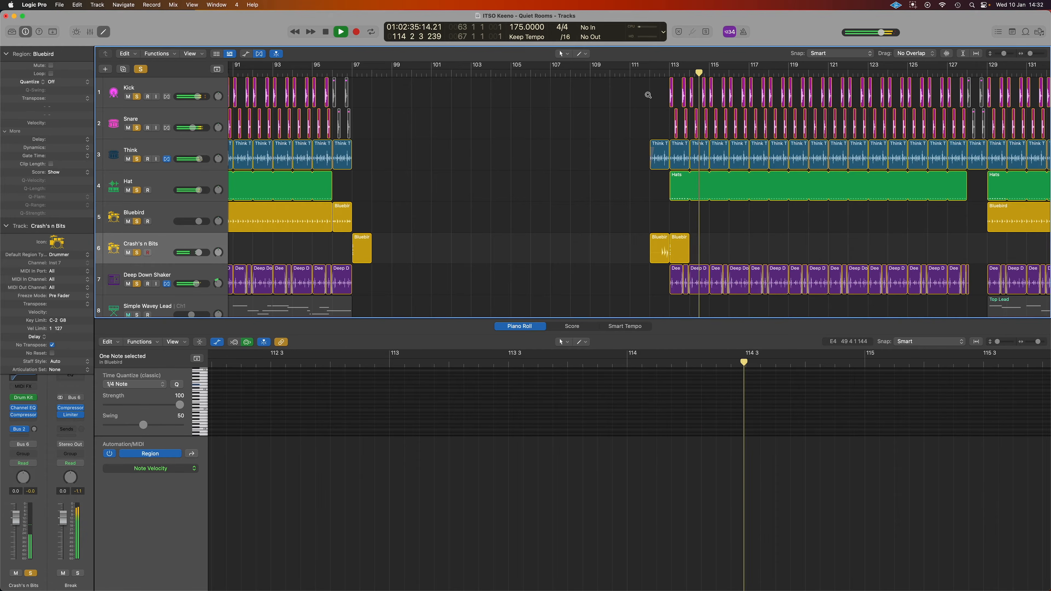
key(space)
Show the Mixer below the arrangement tracks
scroll(648, 95, down, 6)
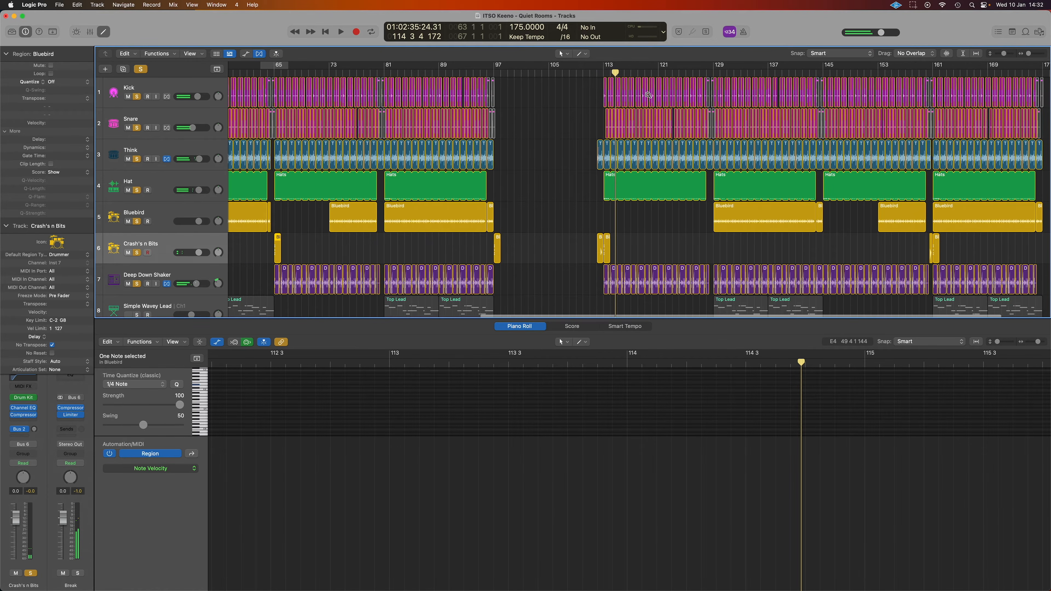
scroll(648, 94, down, 6)
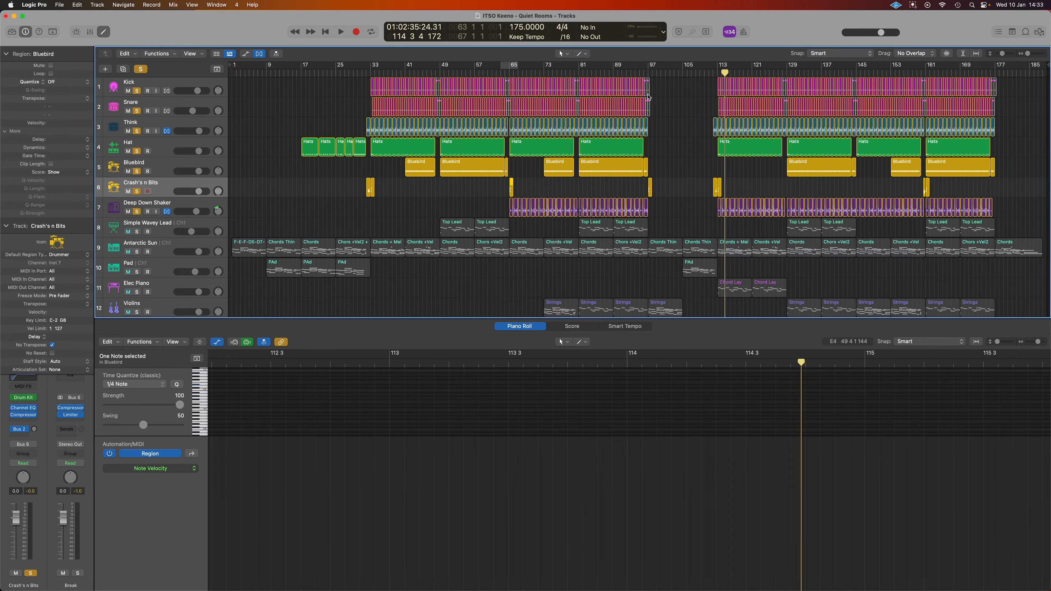
key(x)
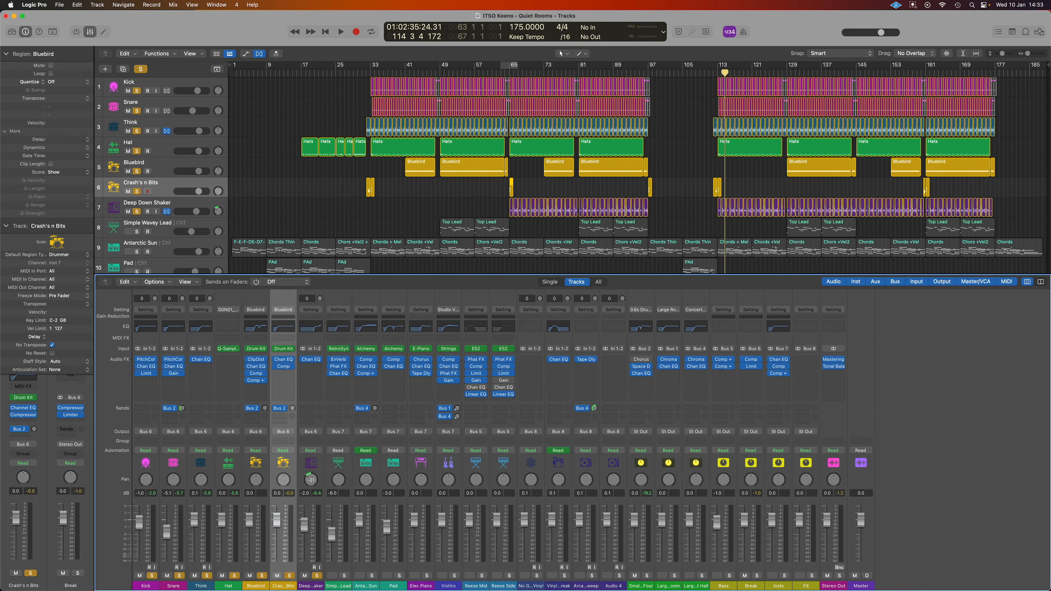
Solo the Insts instrument bus and remove the solo from the drum and Bluebird tracks
click(787, 580)
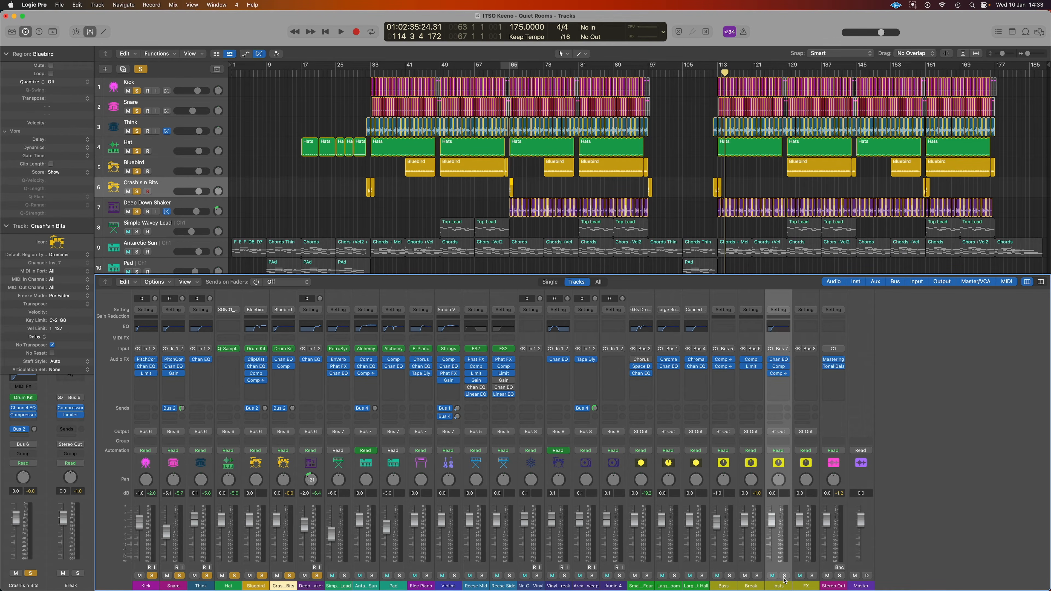
click(785, 576)
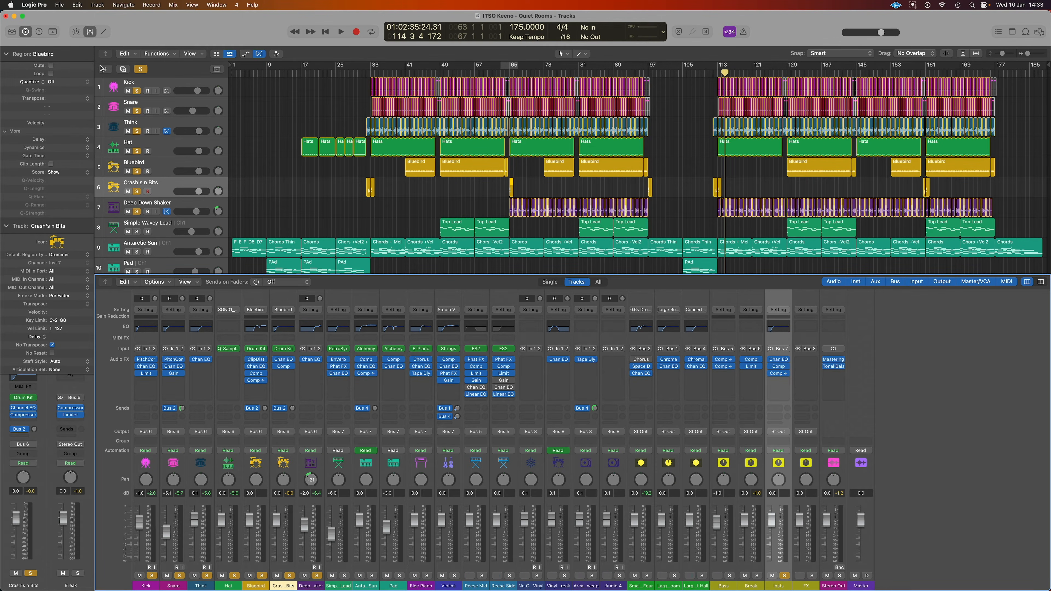
click(141, 71)
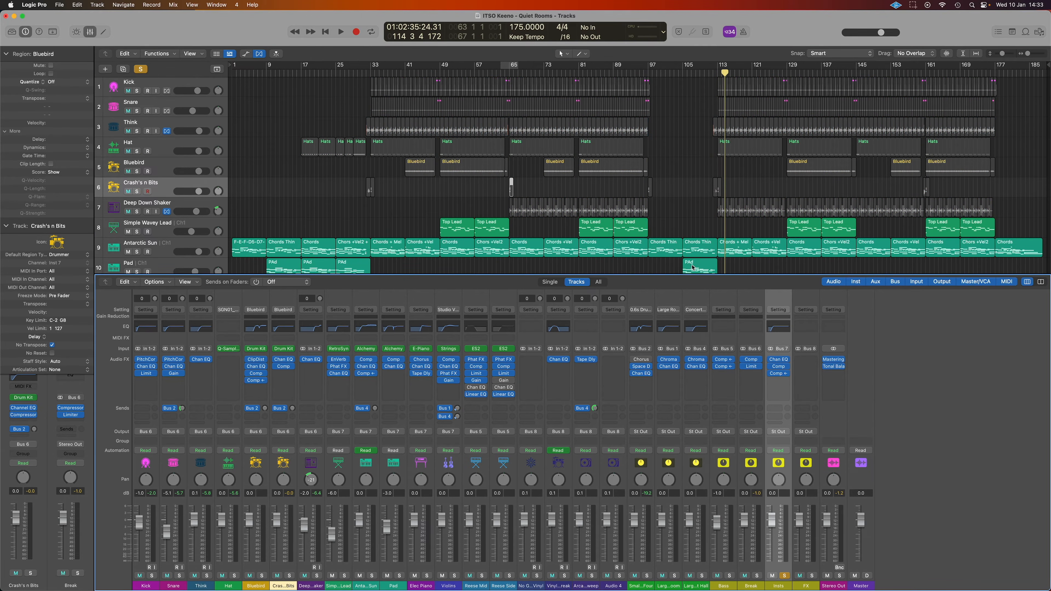
Set a cycle over bars 49 to 65 and select the Simple Wavey Lead track
scroll(691, 253, down, 5)
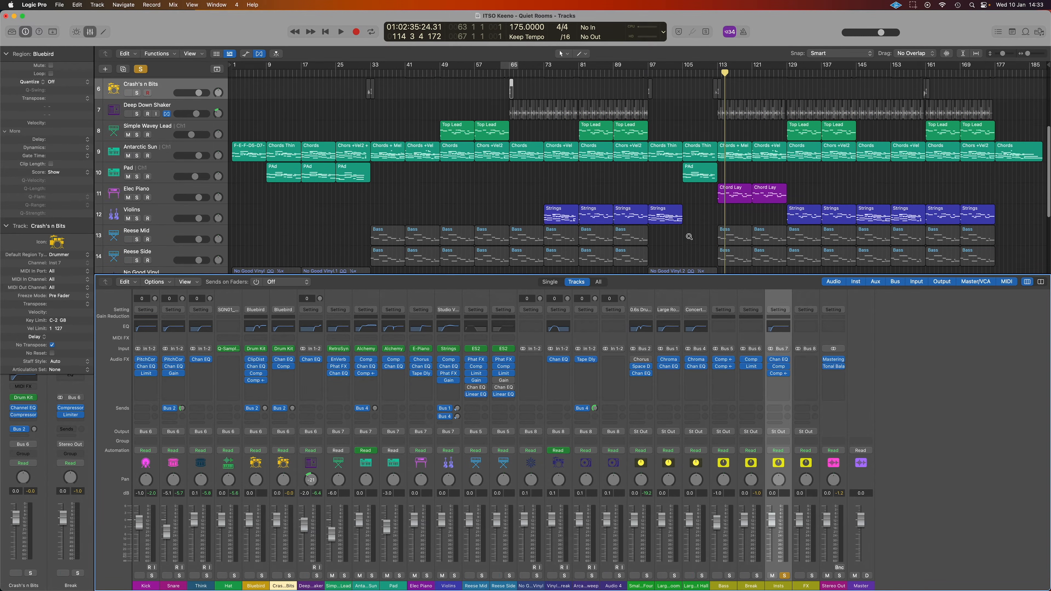
scroll(689, 236, up, 2)
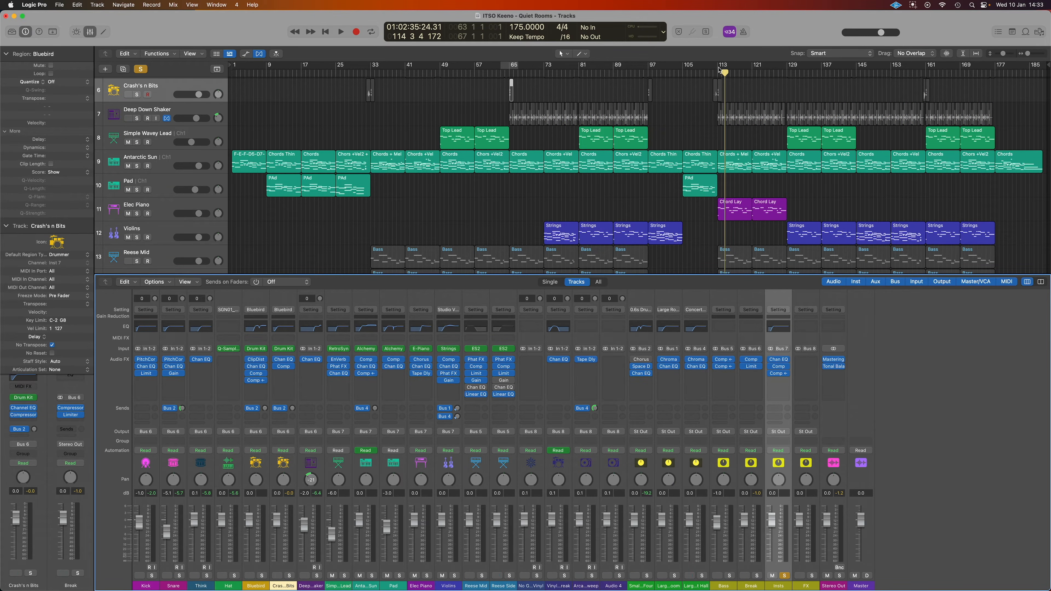
drag(442, 69, 512, 69)
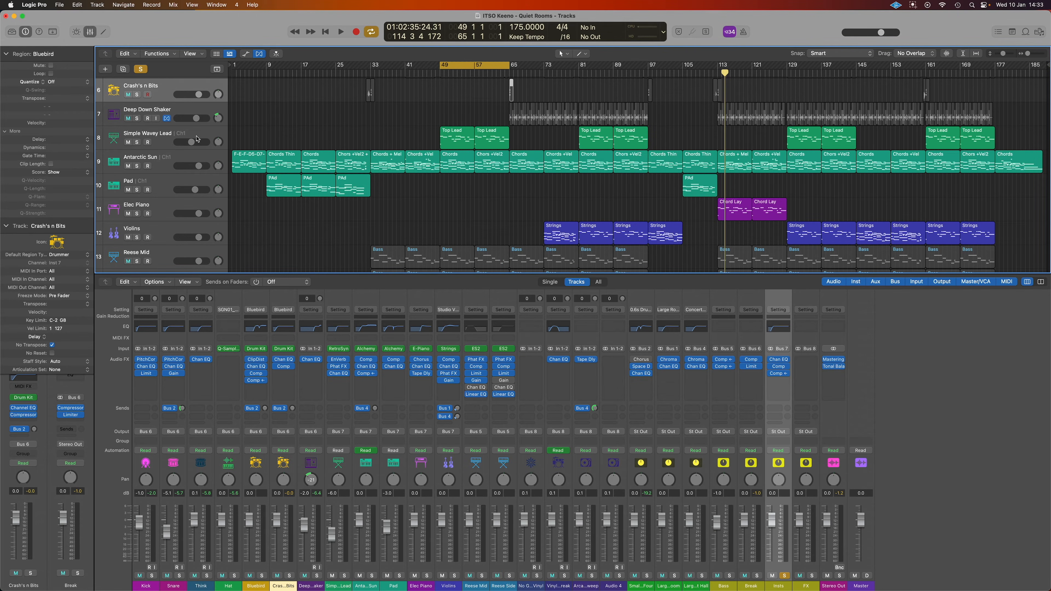
click(205, 133)
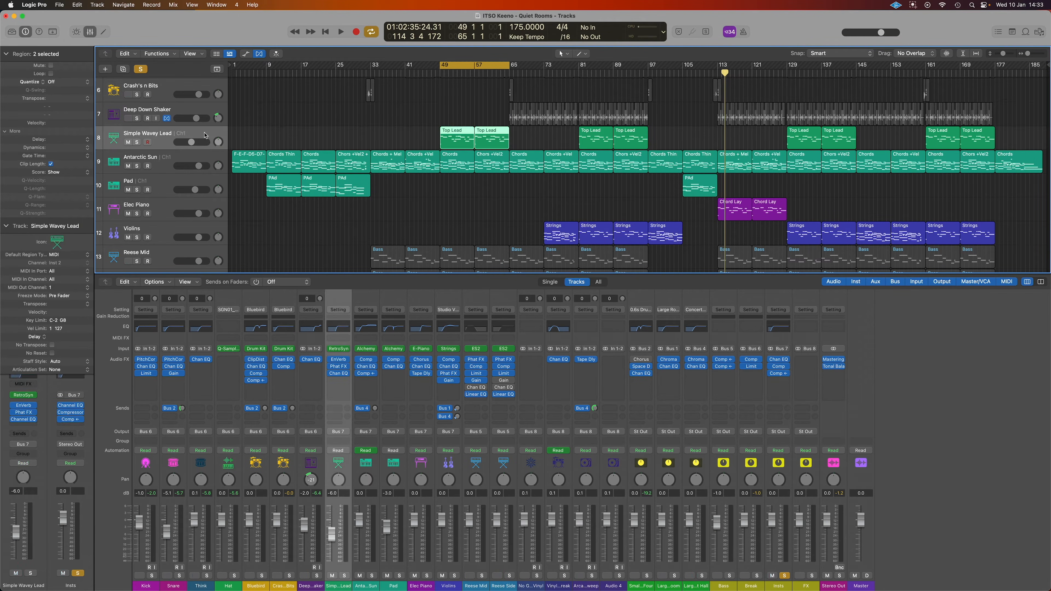
Select Antarctic Sun, play the loop from bar 49, and shorten it to end at bar 57
click(205, 159)
key(space)
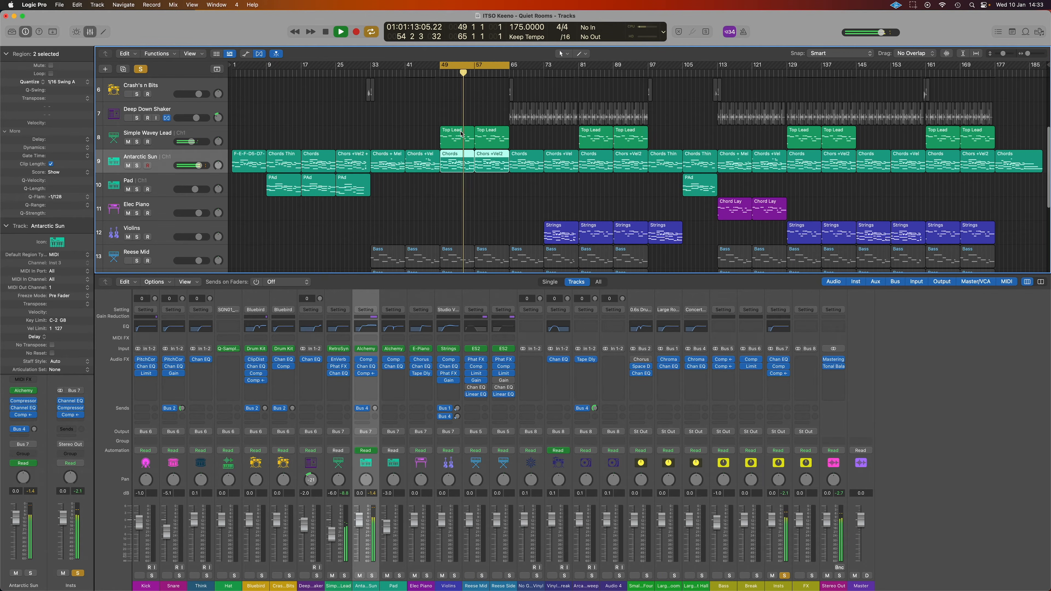
drag(509, 65, 477, 69)
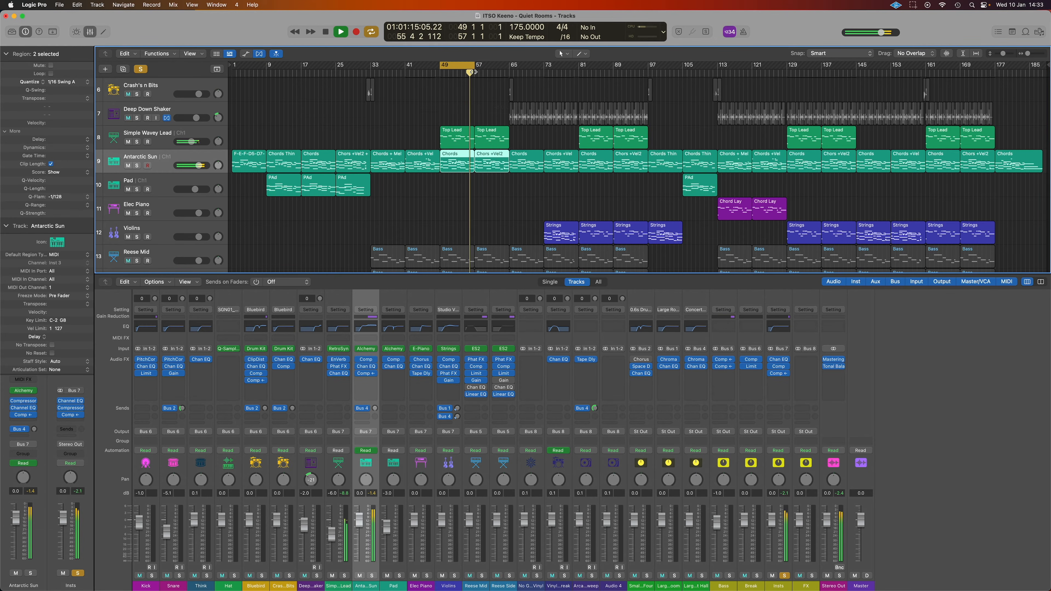
key(space)
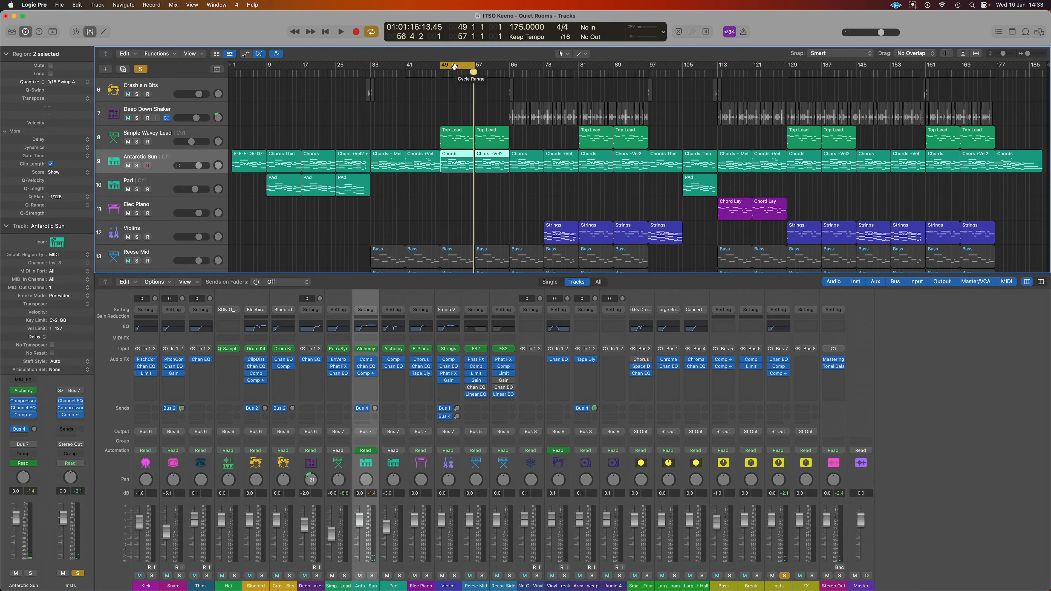
Move the loop to bars 73–81 and play it, then shift it to bars 81–89
drag(450, 65, 552, 67)
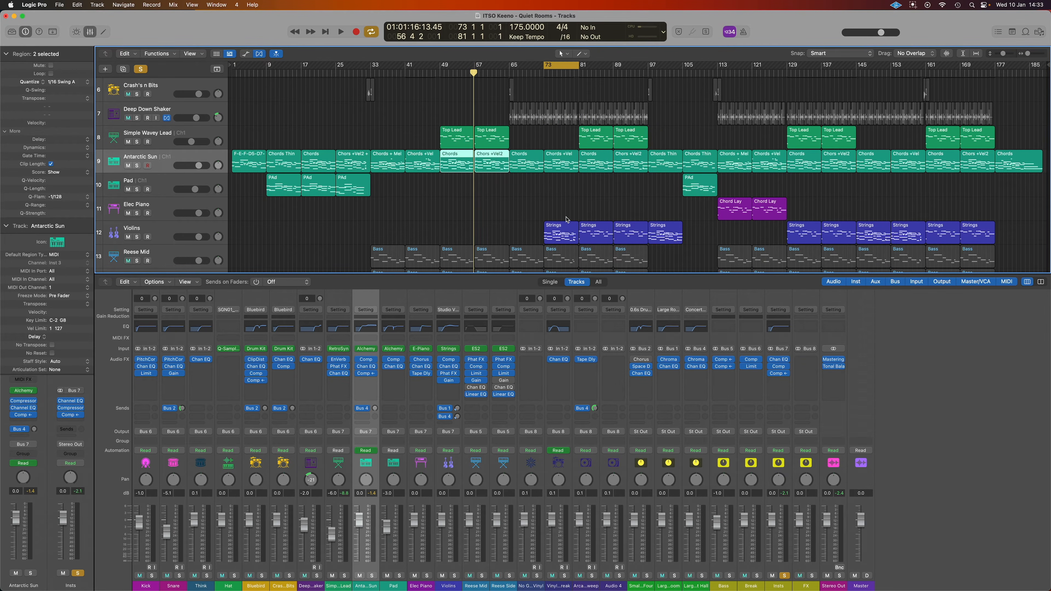
key(space)
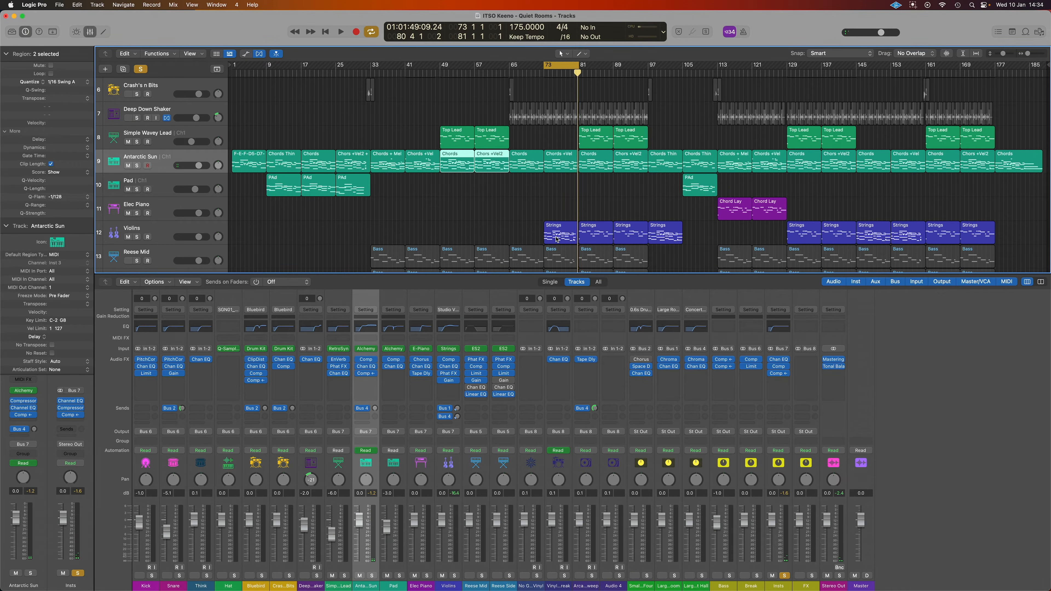
drag(554, 65, 646, 69)
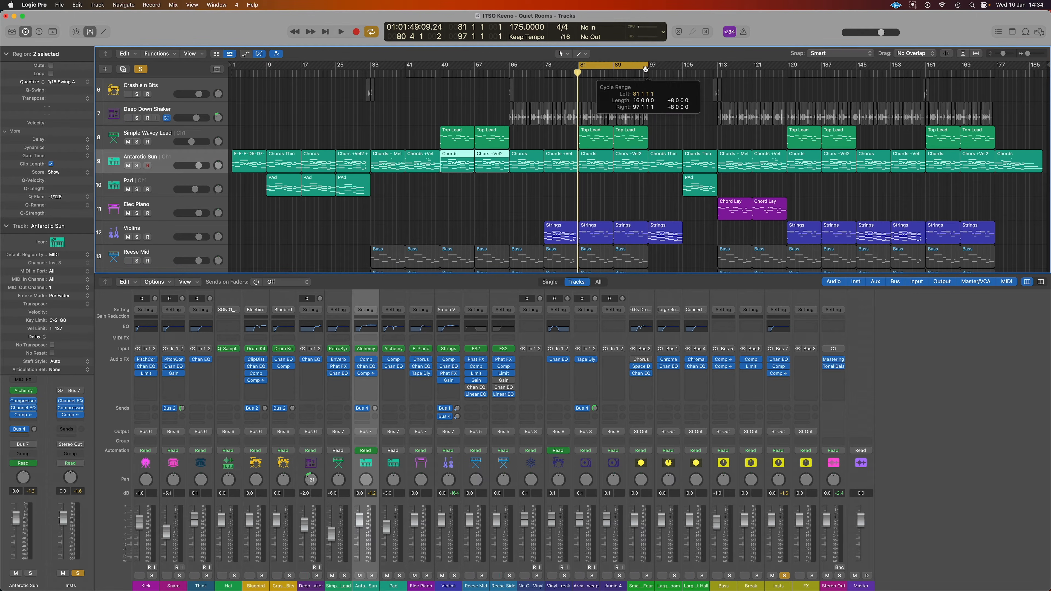
Play the new loop with Violins, Antarctic Sun and Simple Wavey Lead soloed
key(space)
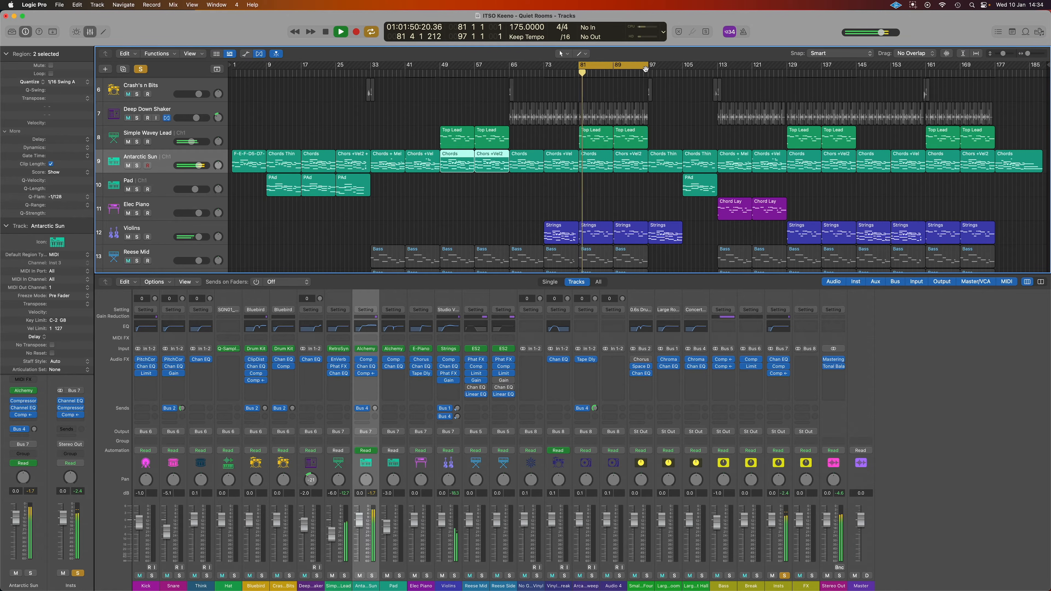
click(137, 238)
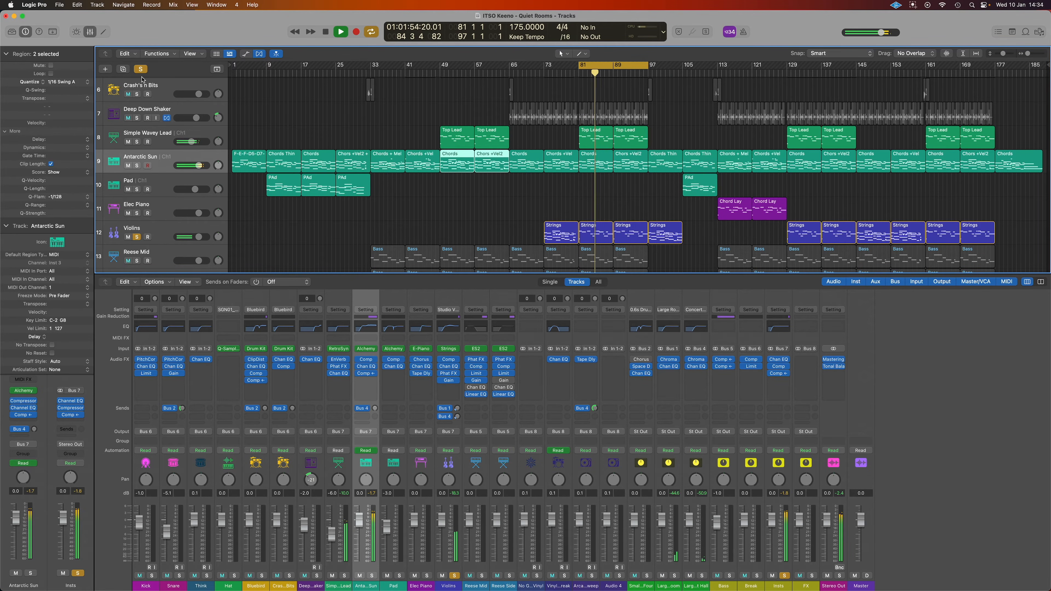
click(137, 237)
click(137, 237)
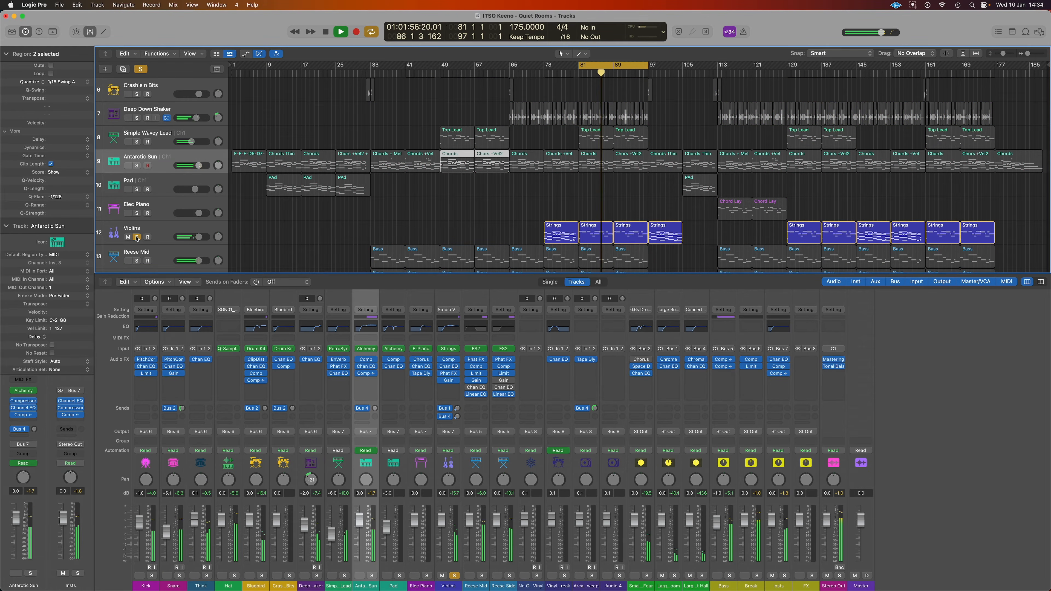
click(137, 165)
click(136, 142)
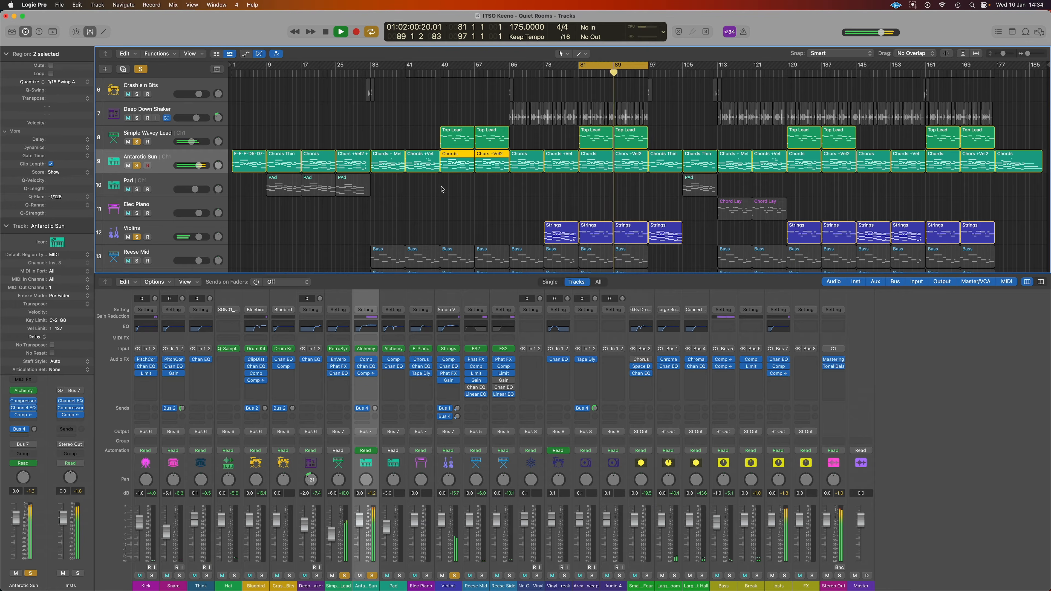
Turn off looping, solo the Pad, unmute Elec Piano, and stop playback around bar 129
click(635, 67)
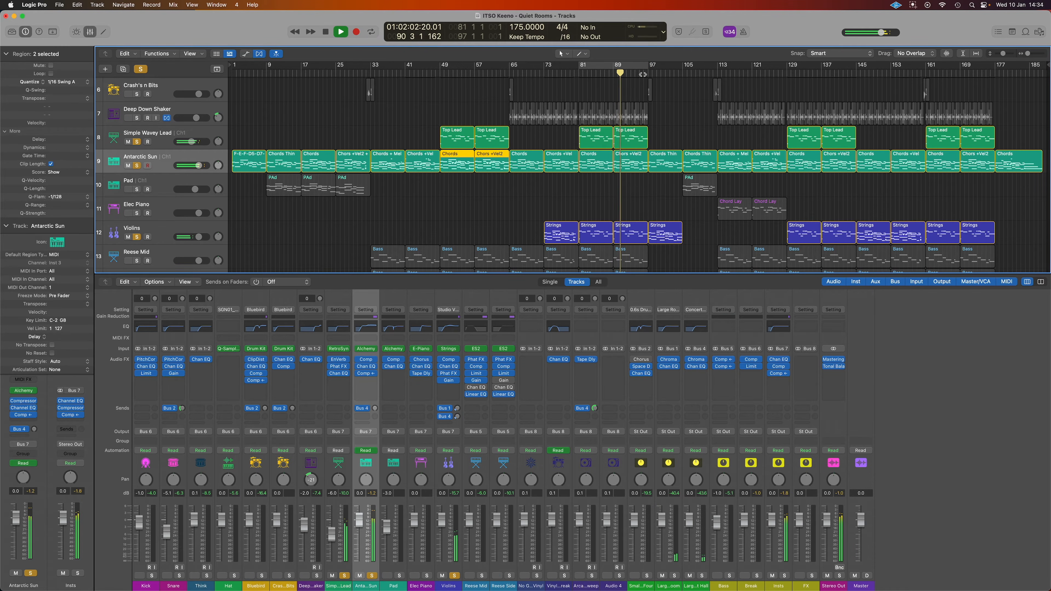
click(643, 74)
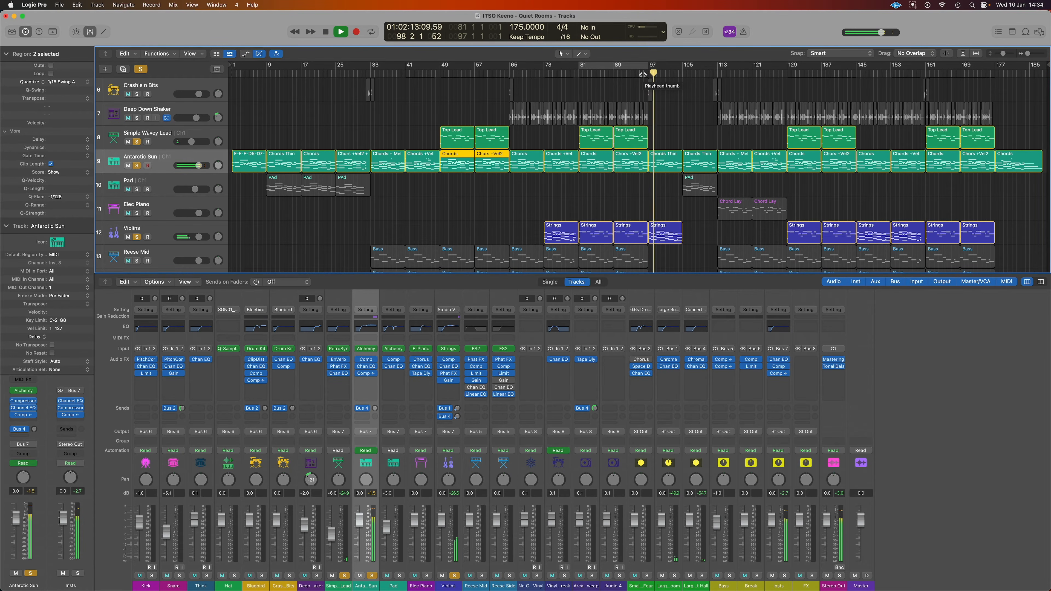
click(137, 189)
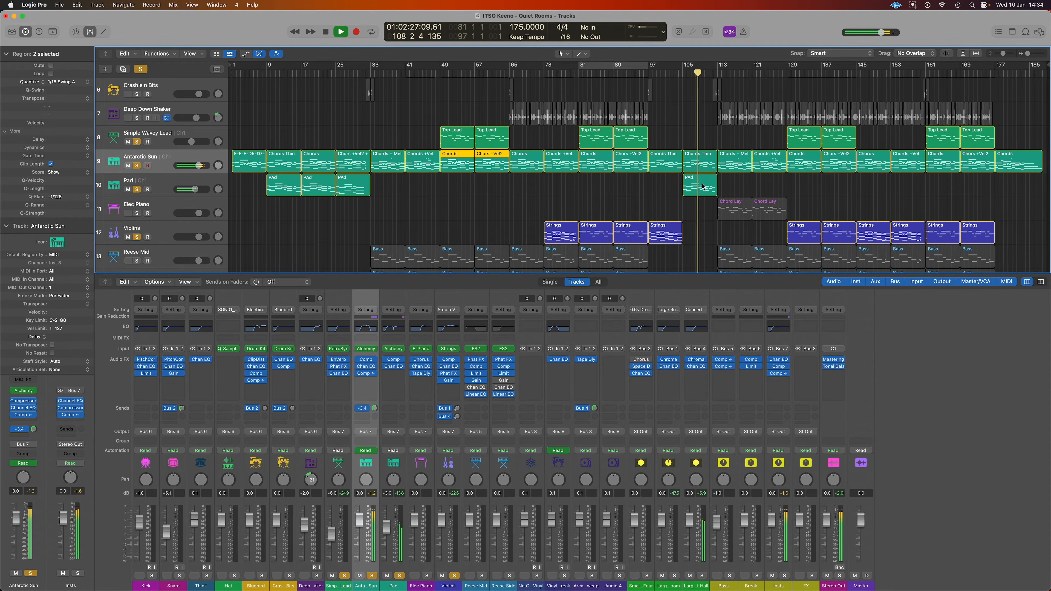
click(127, 212)
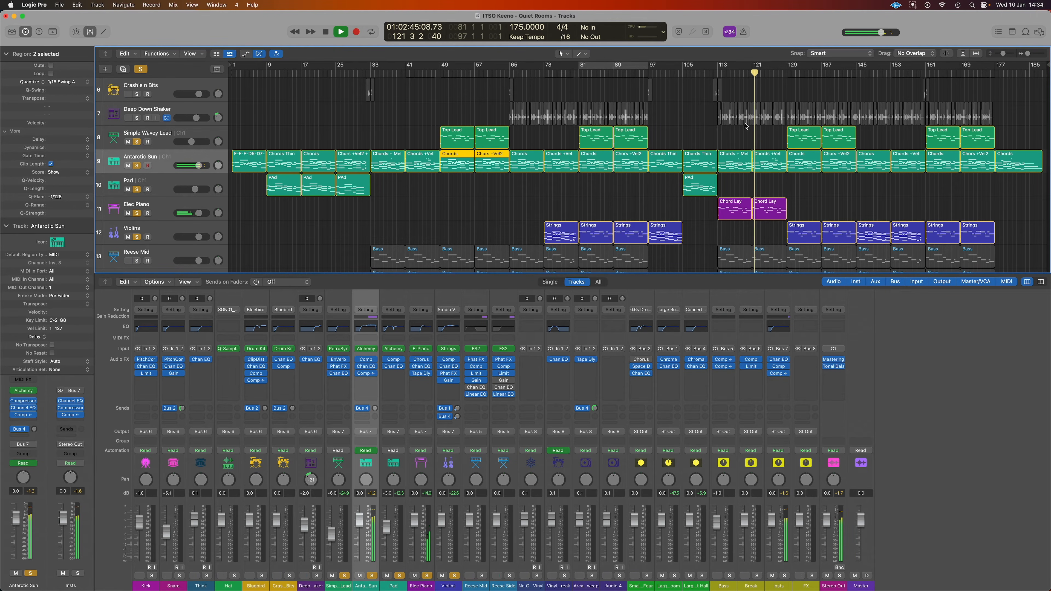
drag(760, 73, 782, 72)
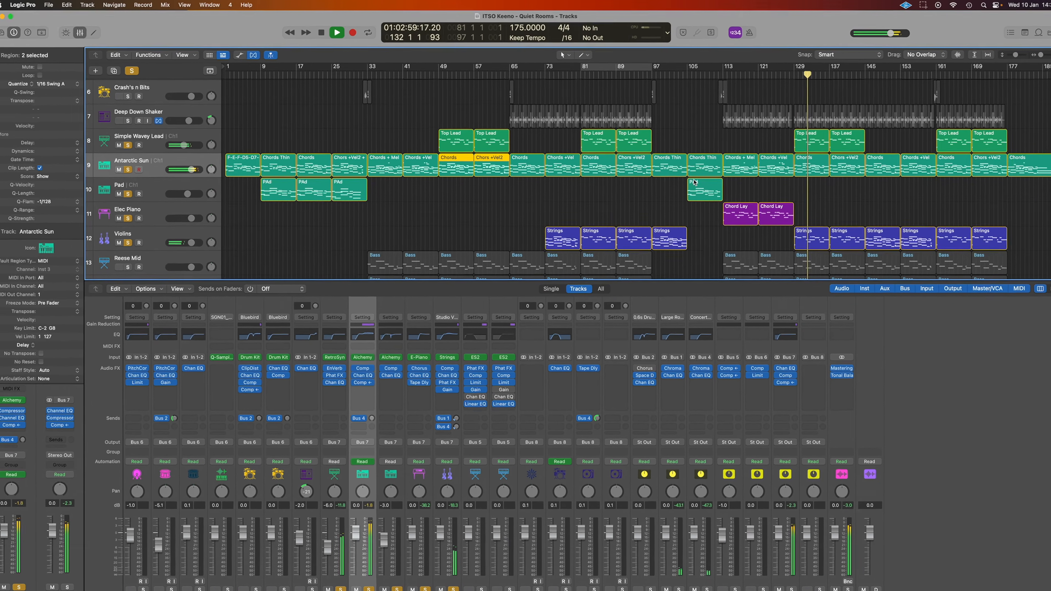
key(space)
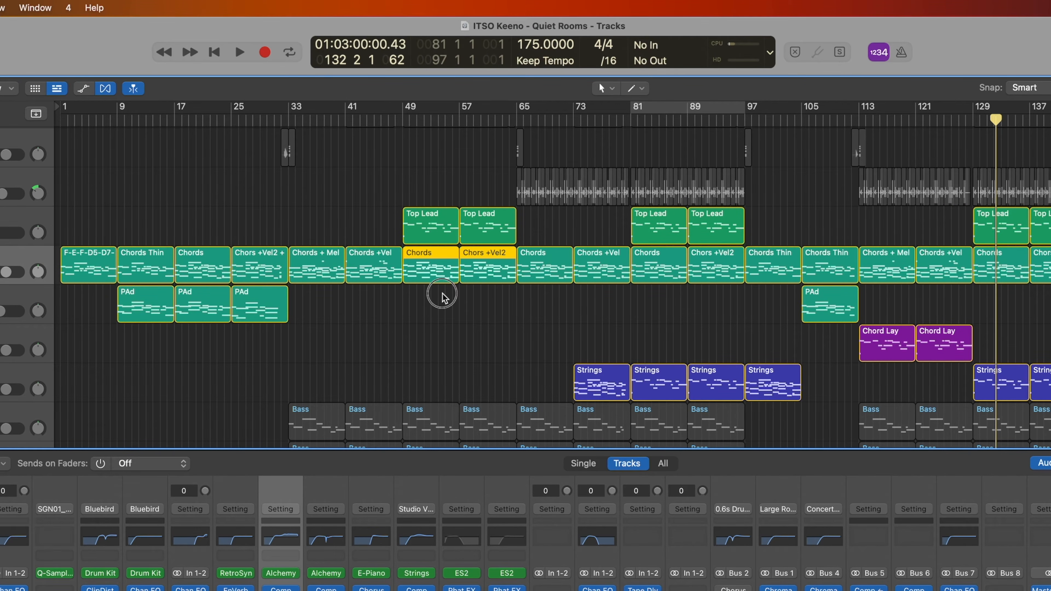
Deselect the Chords and Chors +Vel2 regions and return the playhead to bar 1
click(442, 297)
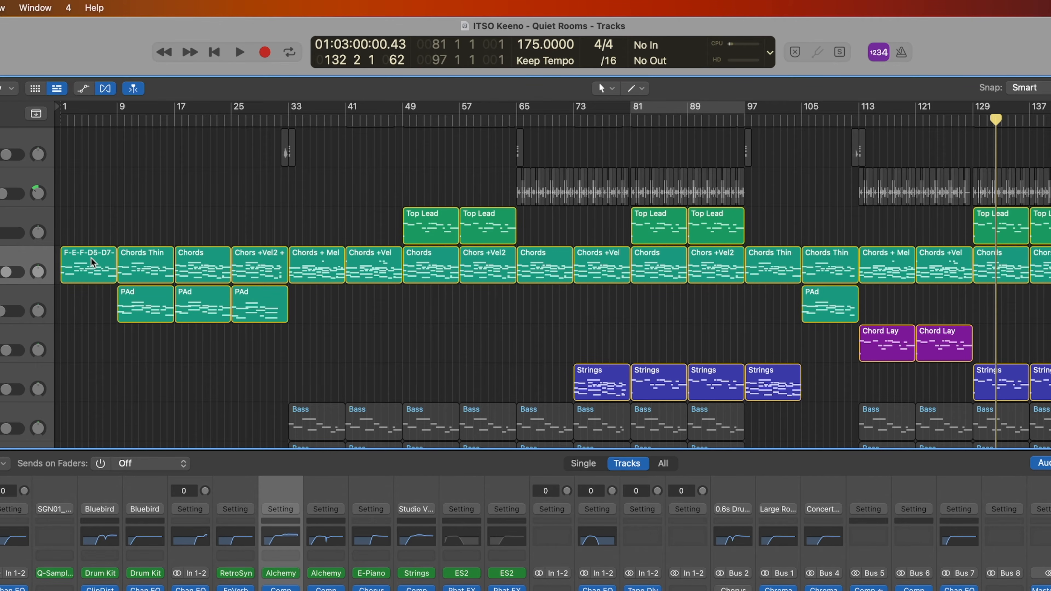
drag(997, 123, 37, 173)
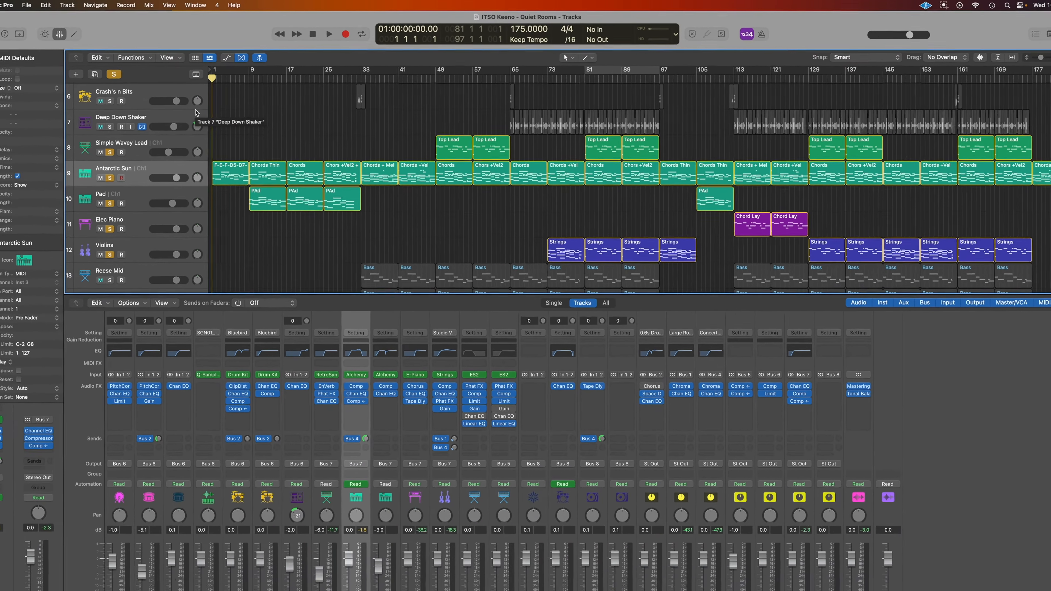
Open the first Chords Thin region in the Piano Roll and play it looped over bars 1–9
double_click(89, 265)
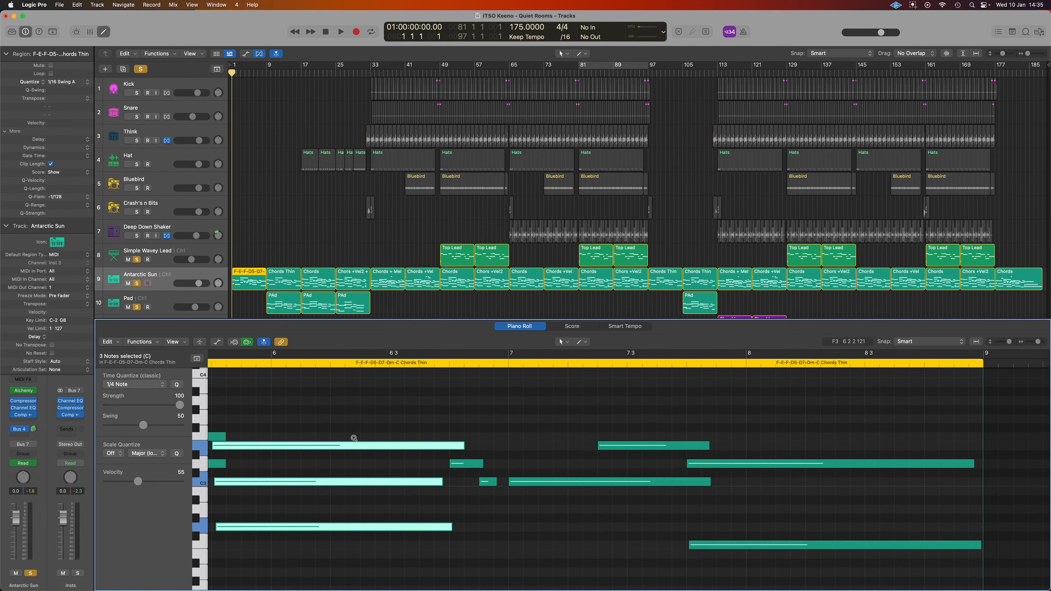
ctrl+alt+click(354, 438)
key(super+u)
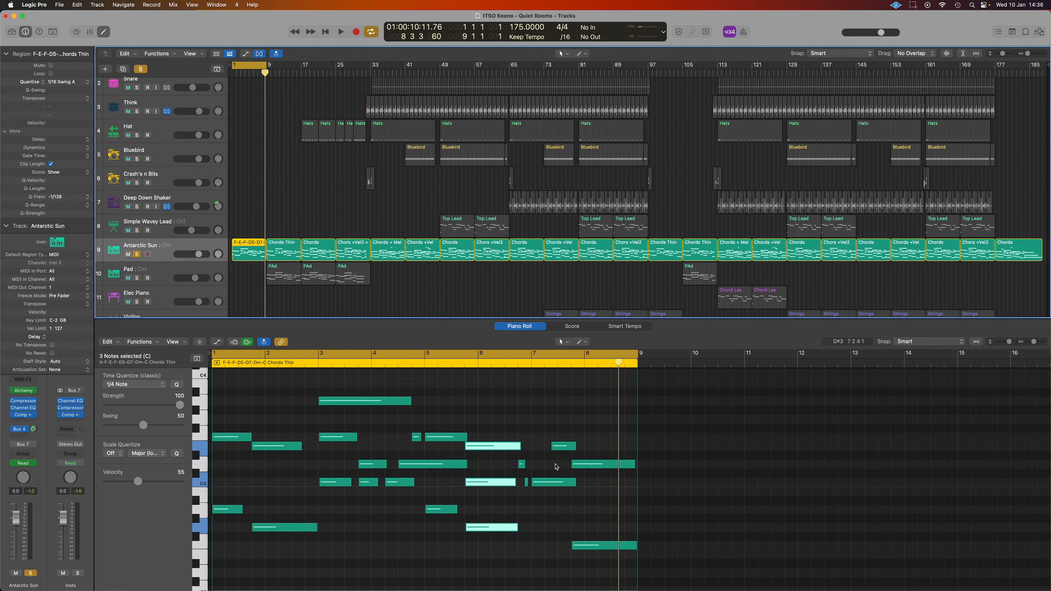
key(space)
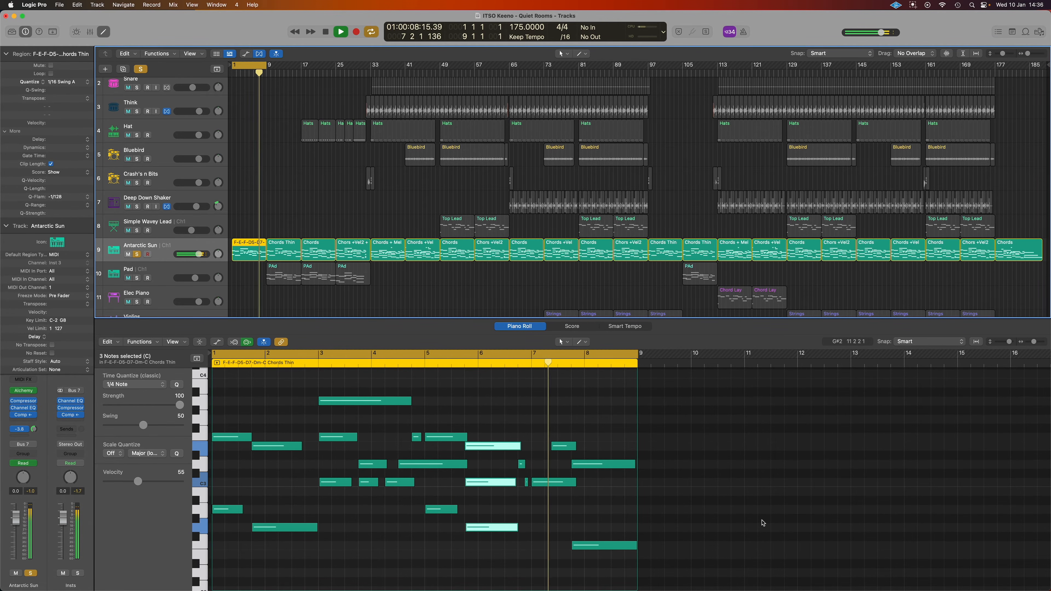
key(space)
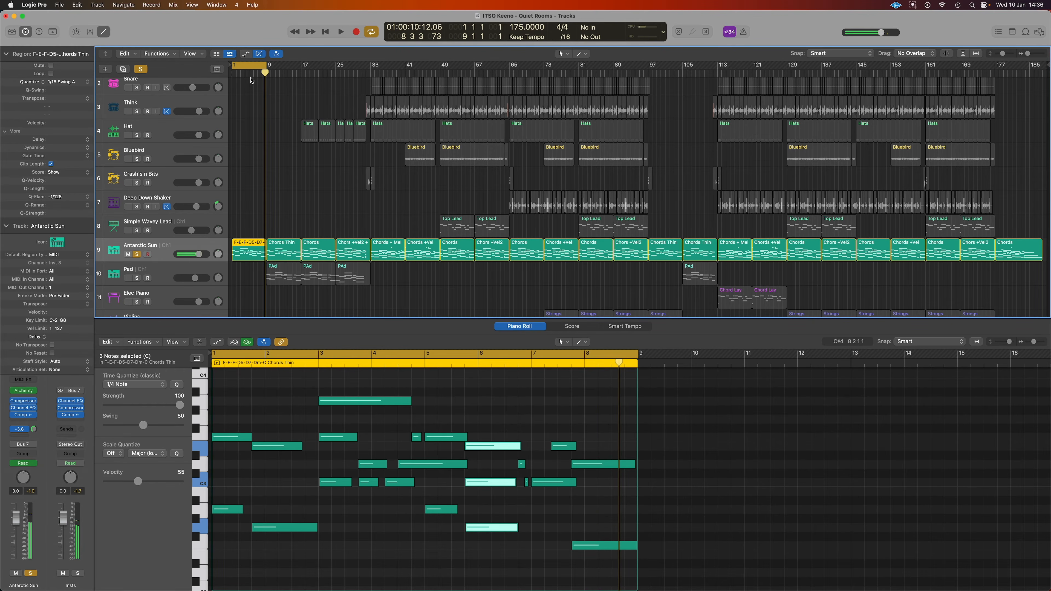
Turn off the bars 1–9 cycle and set a new loop over bars 113–121
click(250, 69)
drag(720, 70, 752, 75)
click(736, 292)
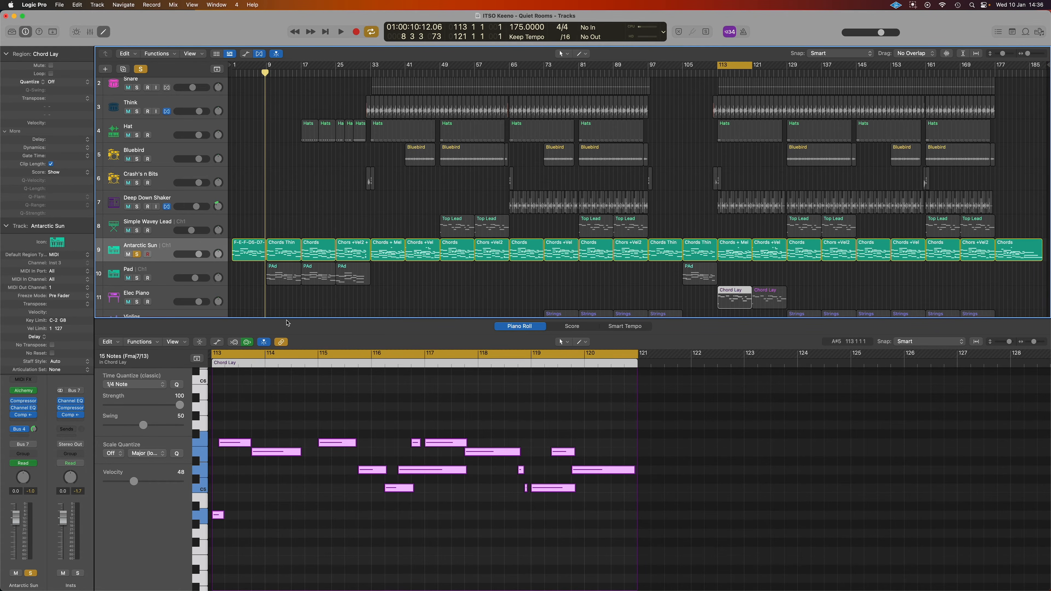
Solo Elec Piano and play the Chord Lay loop, then shift the cycle to bars 9–17 and open the first PAd region
click(137, 302)
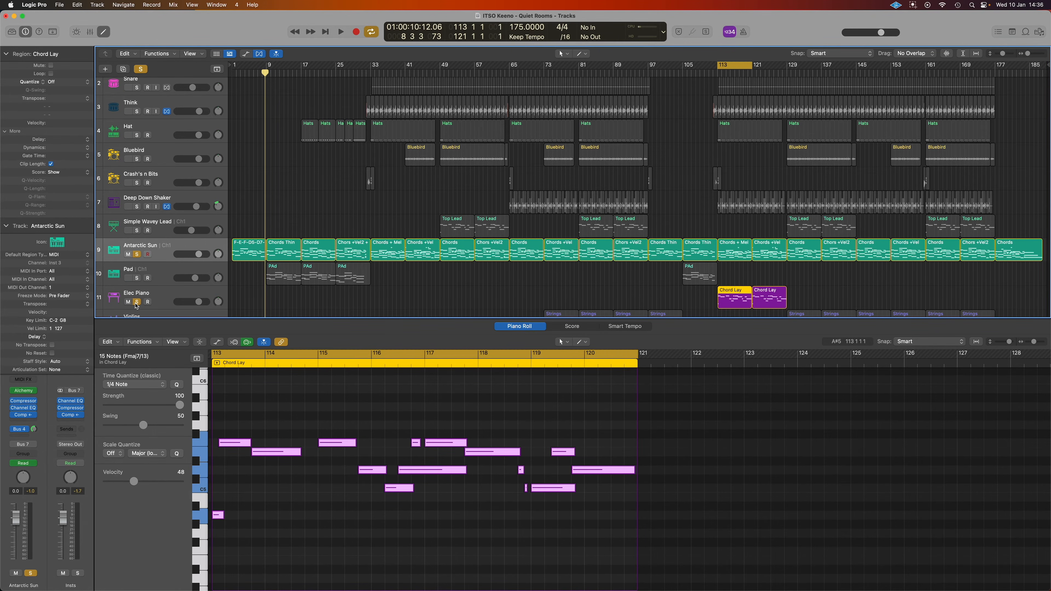
key(space)
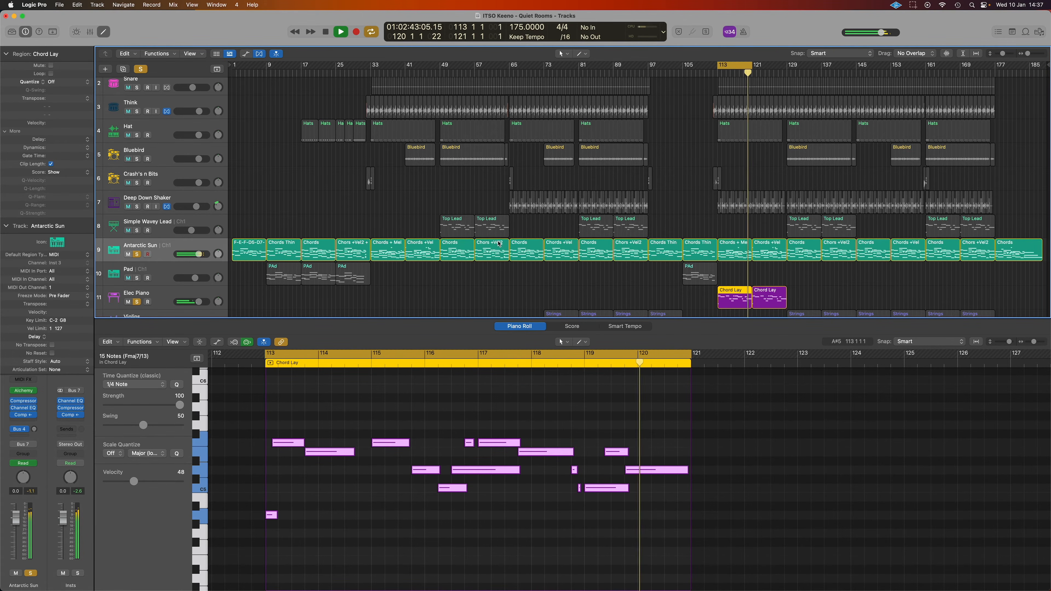
key(space)
drag(268, 66, 301, 67)
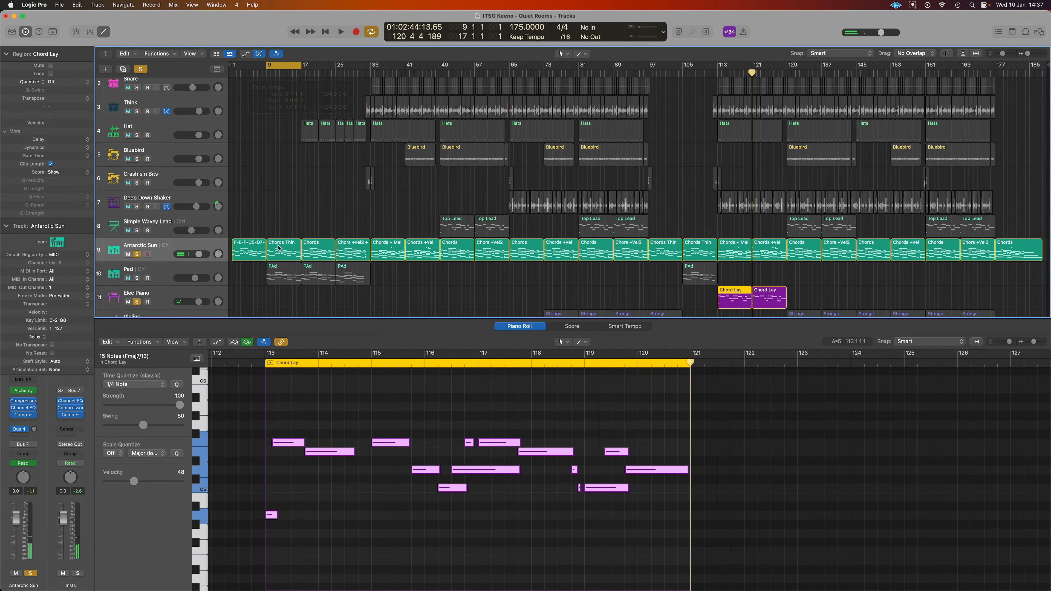
click(160, 282)
Solo the Pad, flip three times between Chords Thin and PAd notes, then open Top Lead at bar 49
click(136, 280)
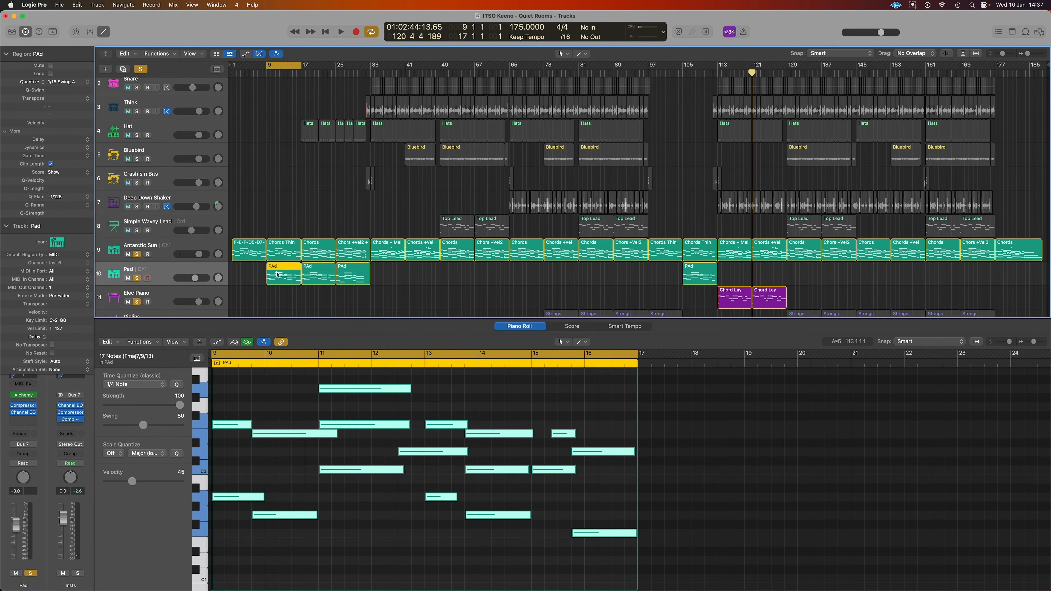
scroll(282, 202, up, 2)
scroll(480, 447, left, 2)
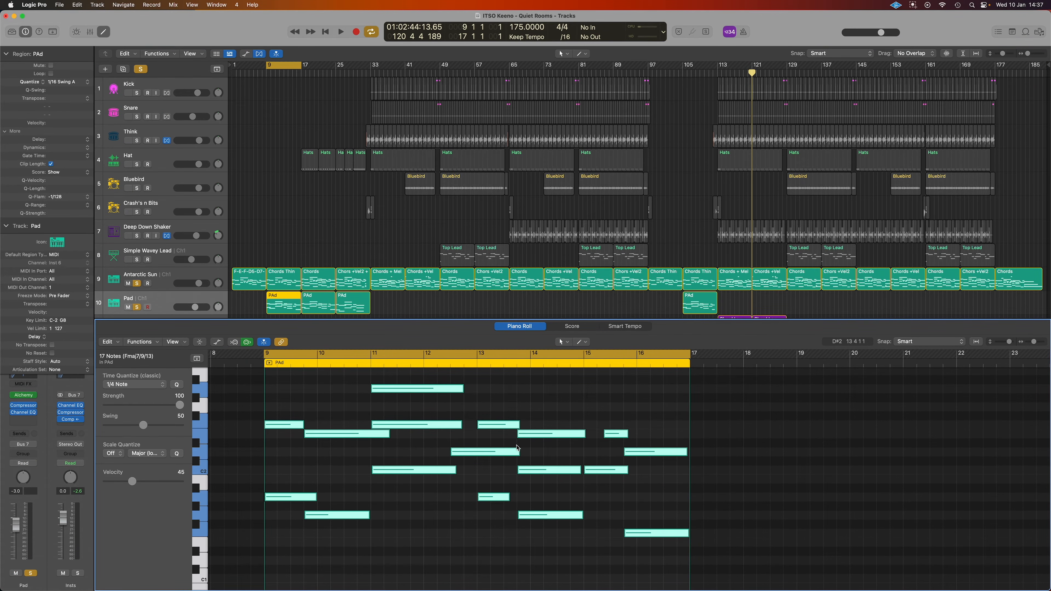
click(283, 278)
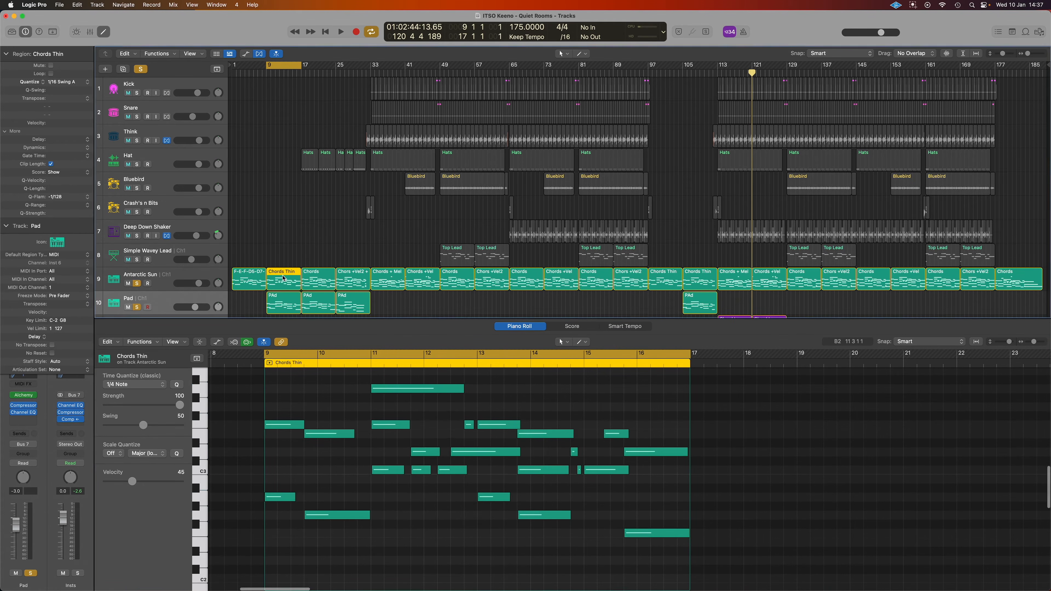
click(284, 305)
click(287, 276)
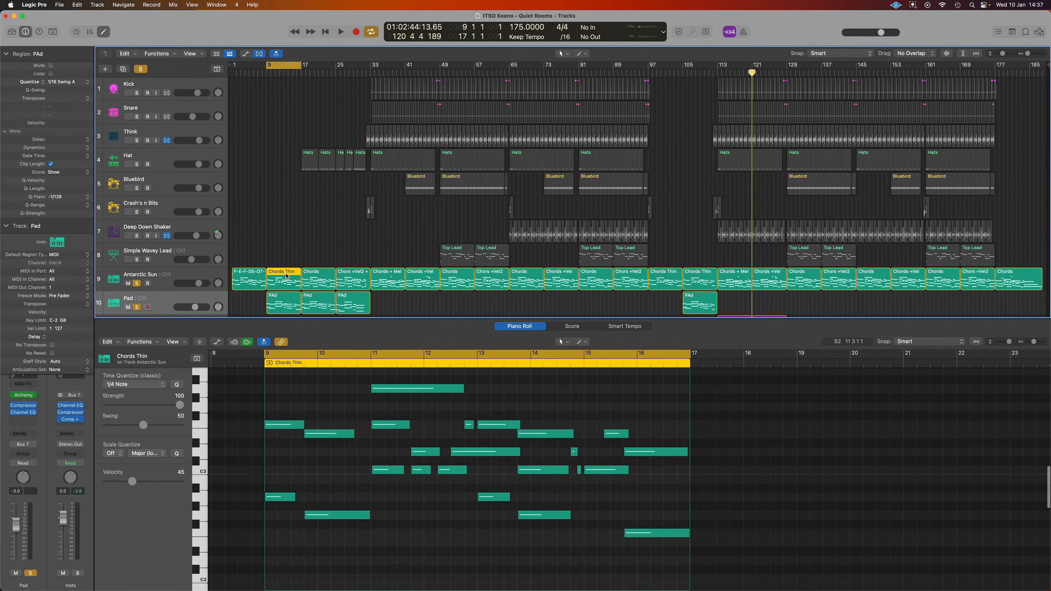
click(291, 305)
click(290, 278)
click(292, 303)
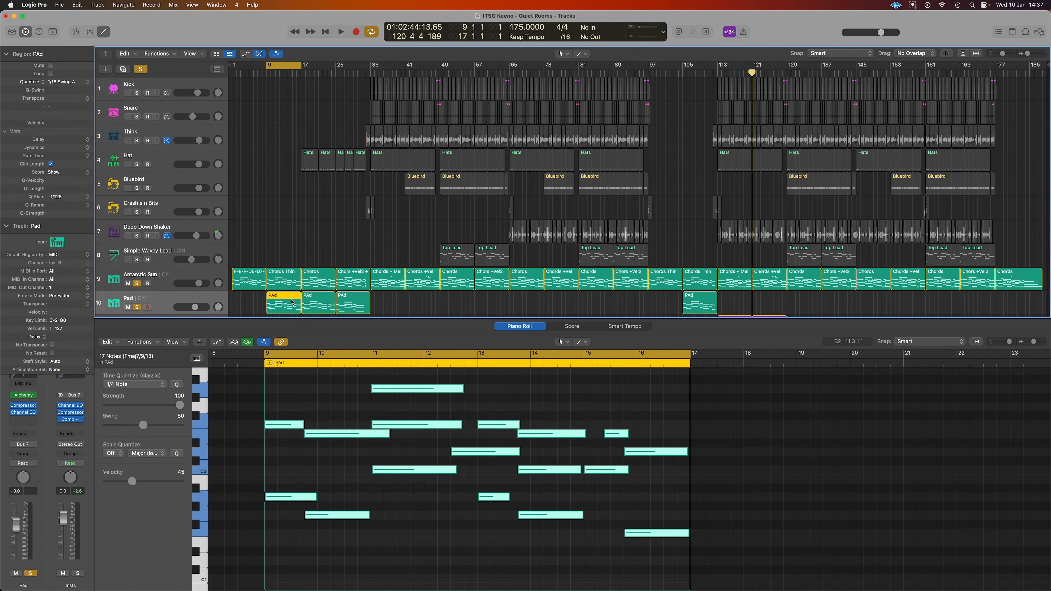
scroll(453, 242, down, 3)
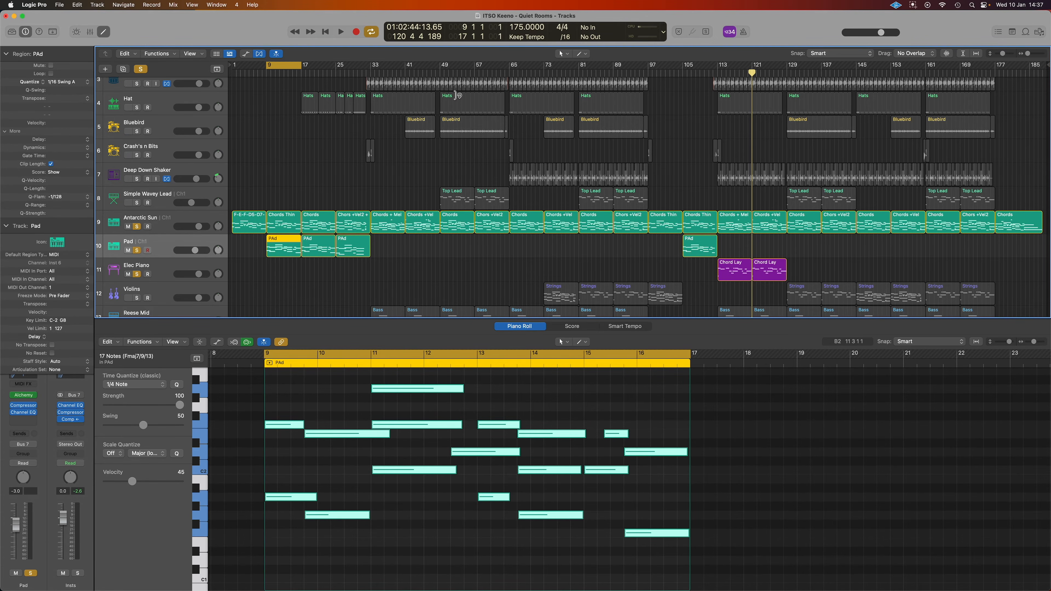
click(447, 200)
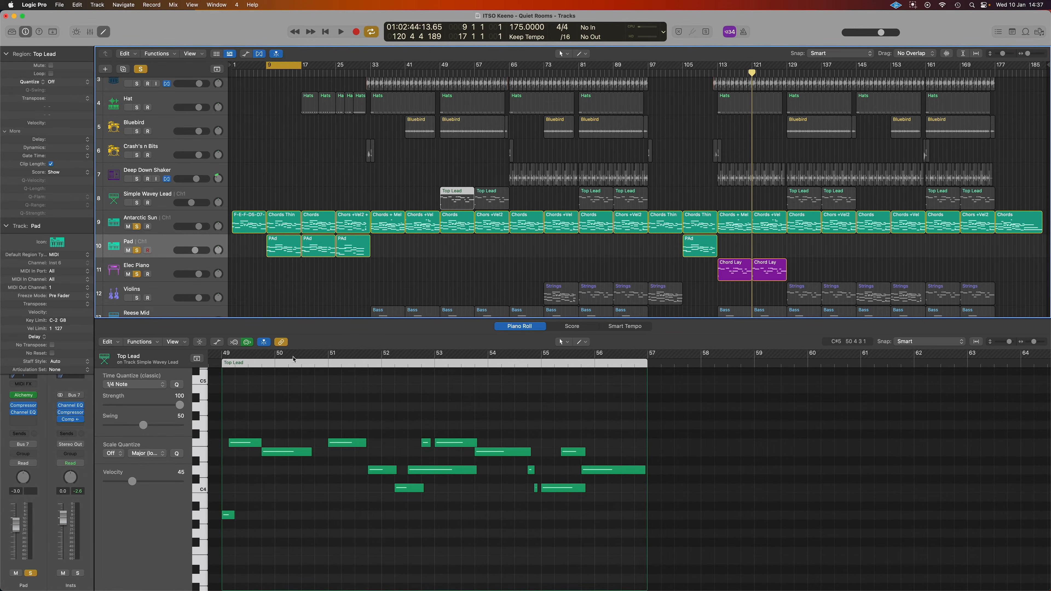
Unsolo Antarctic Sun, Pad and Elec Piano, and set the cycle to bars 49–57 around Top Lead
click(136, 226)
click(137, 251)
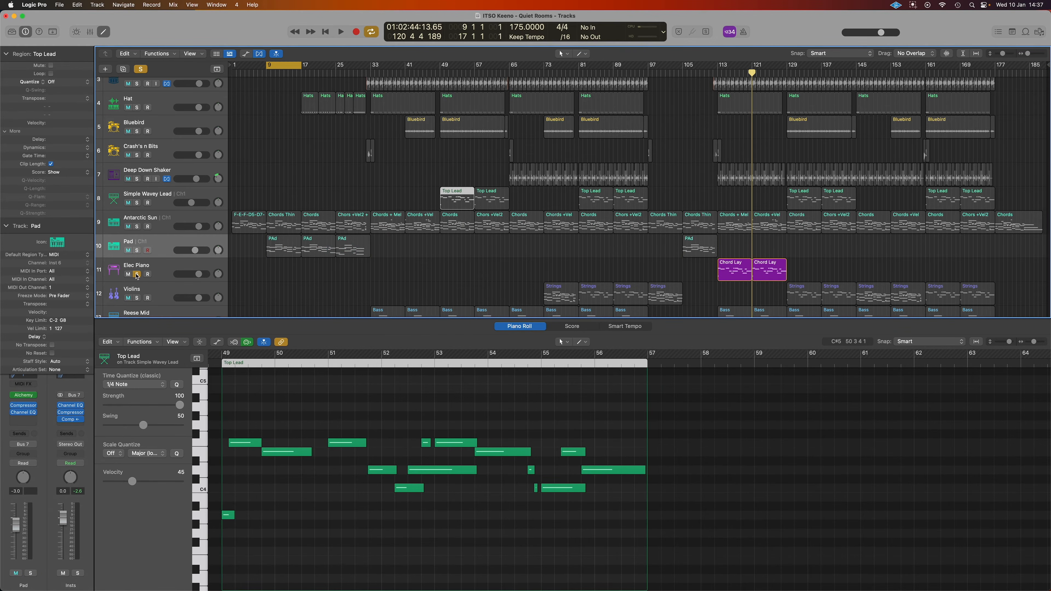
click(137, 274)
key(super+u)
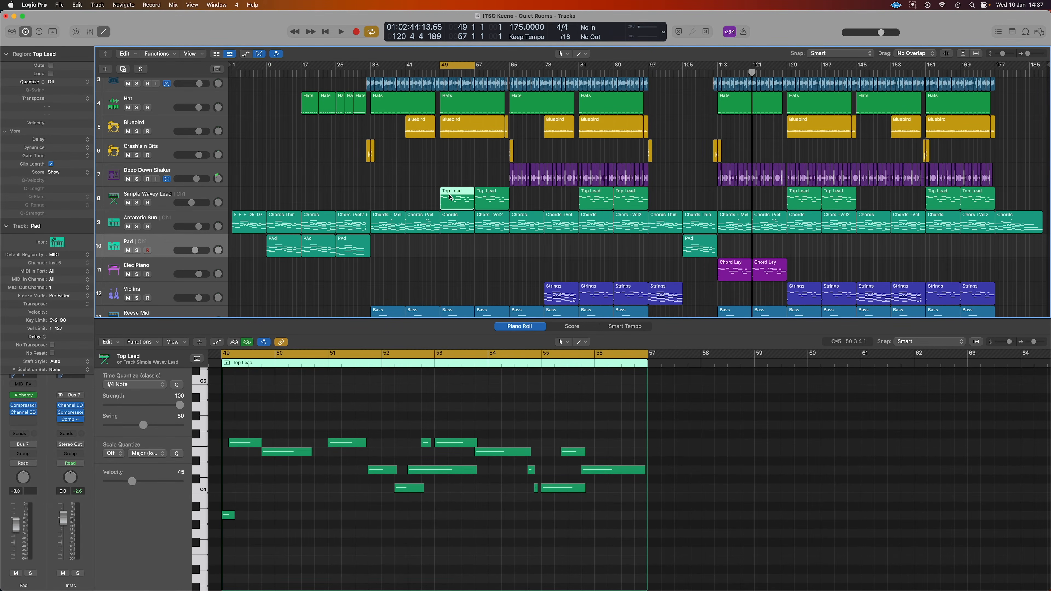
Bypass the EnVerb, Phat FX and Channel EQ effects on the Simple Wavey Lead track
click(212, 201)
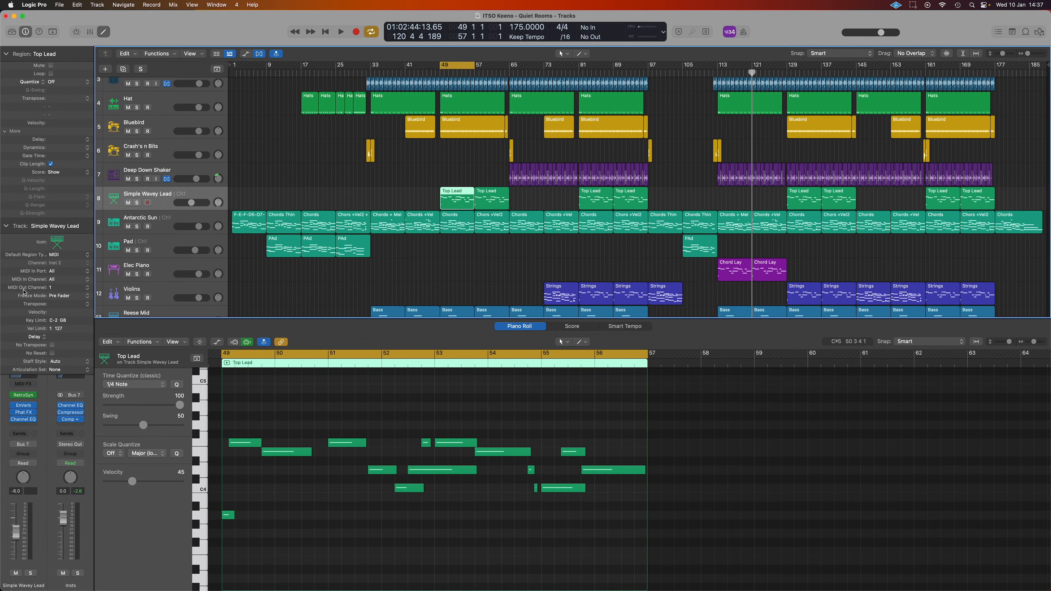
click(6, 226)
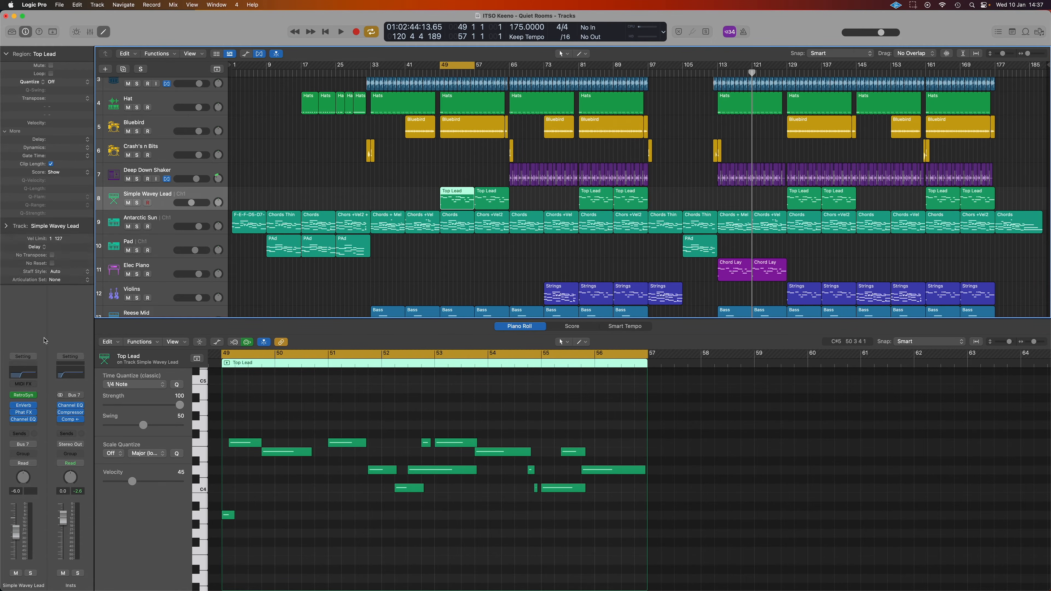
click(26, 395)
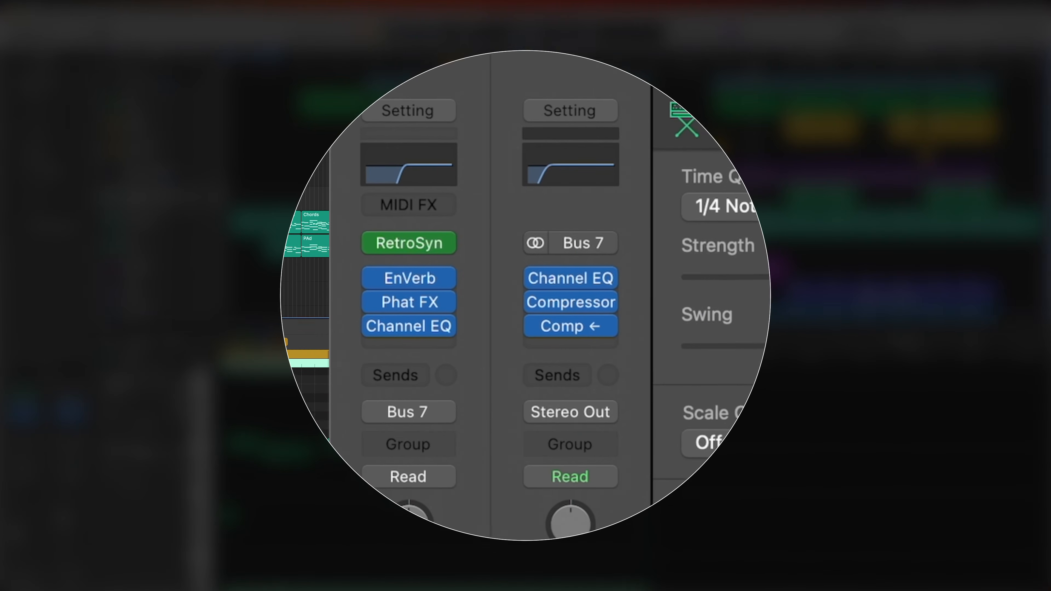
mouse_move(13, 406)
click(375, 277)
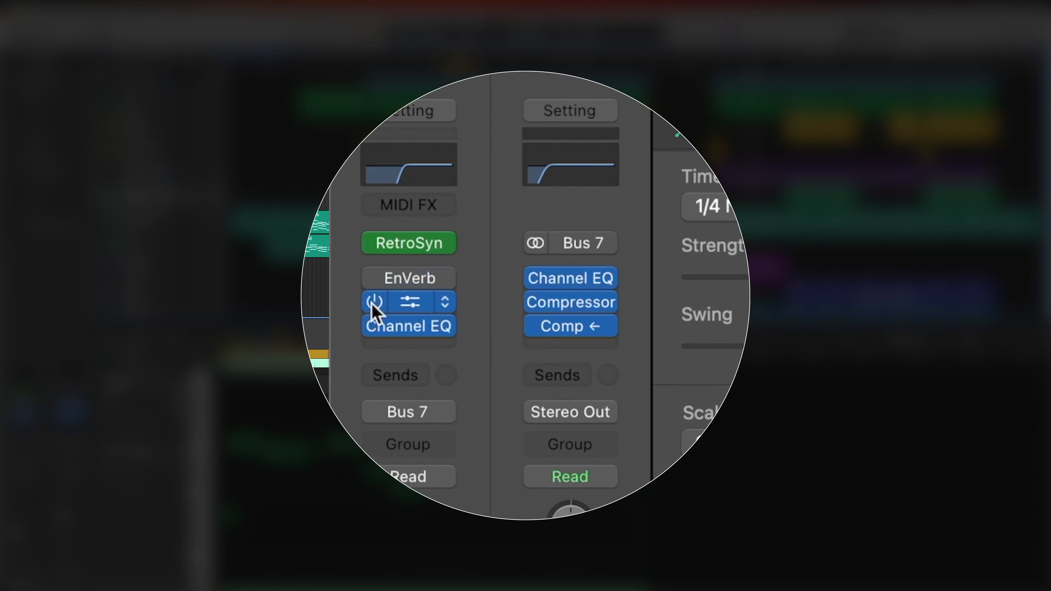
click(375, 302)
click(375, 326)
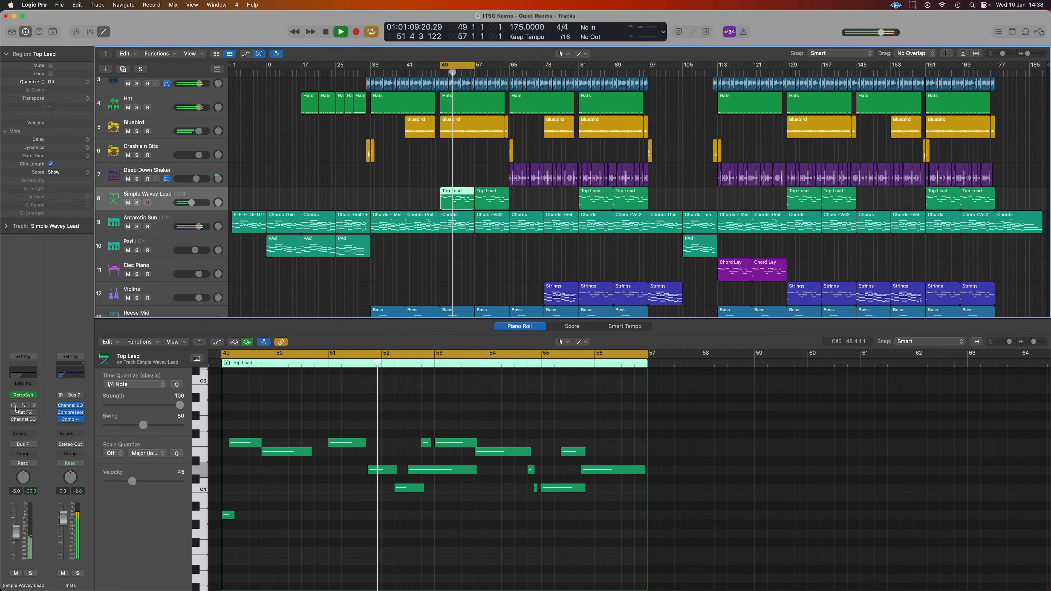
Check the lead's Channel EQ settings, then close the EQ window
mouse_move(15, 406)
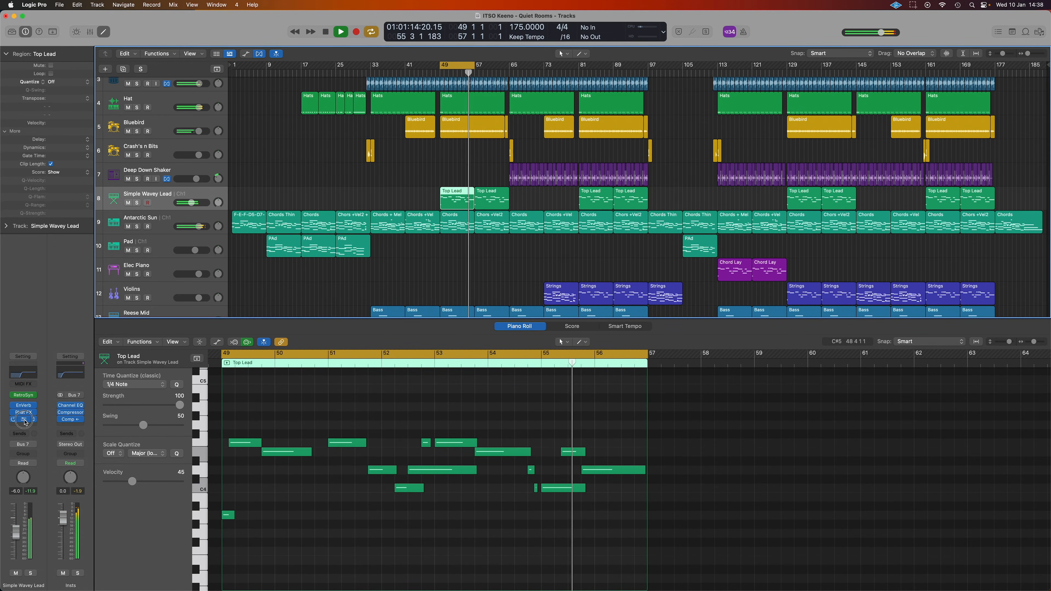
click(23, 419)
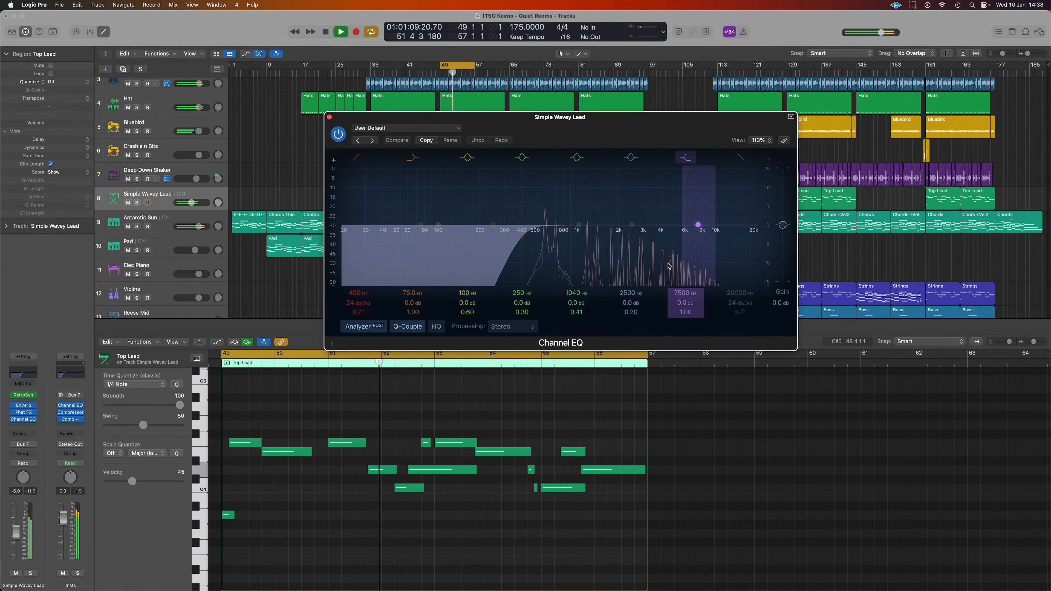
click(329, 117)
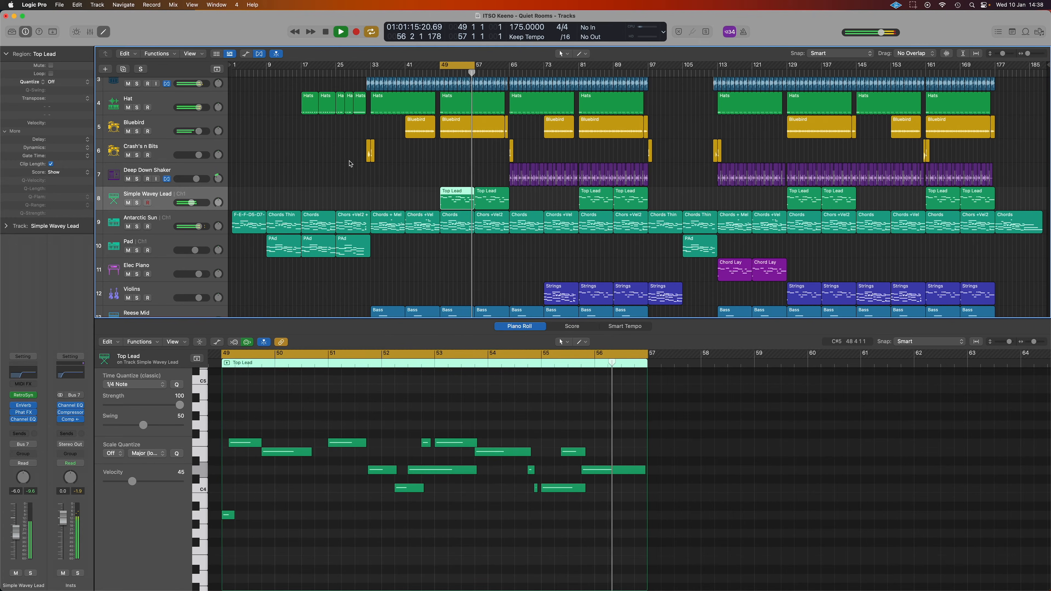
Stop playback and load the Antarctic Sun chord regions into the Piano Roll
key(space)
click(458, 68)
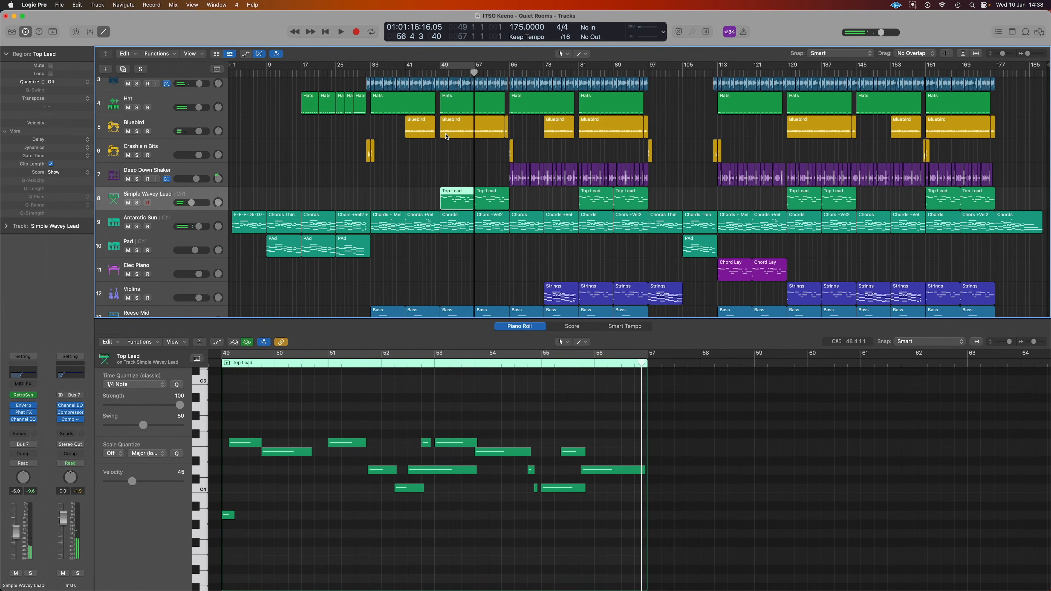
click(165, 226)
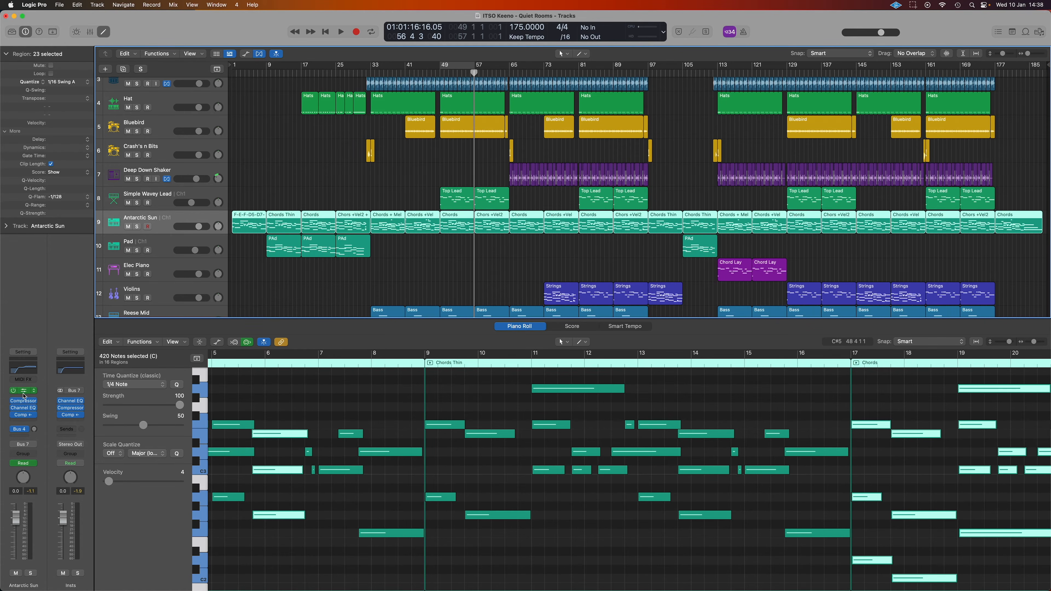
Open the Antarctic Sun compressor, loop bars 49–57, and play with Antarctic Sun soloed
click(24, 416)
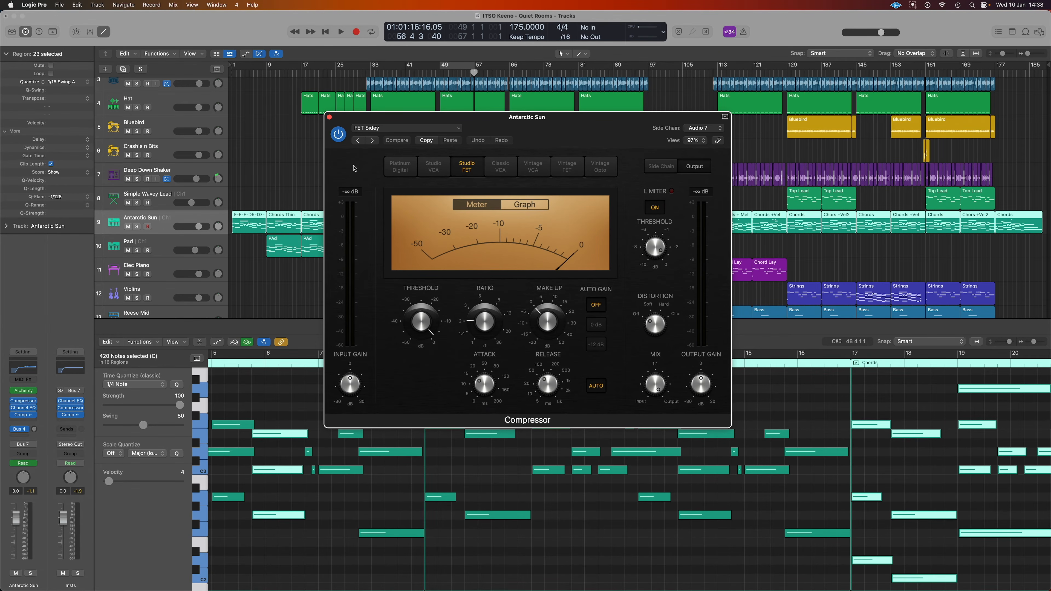
click(462, 68)
key(space)
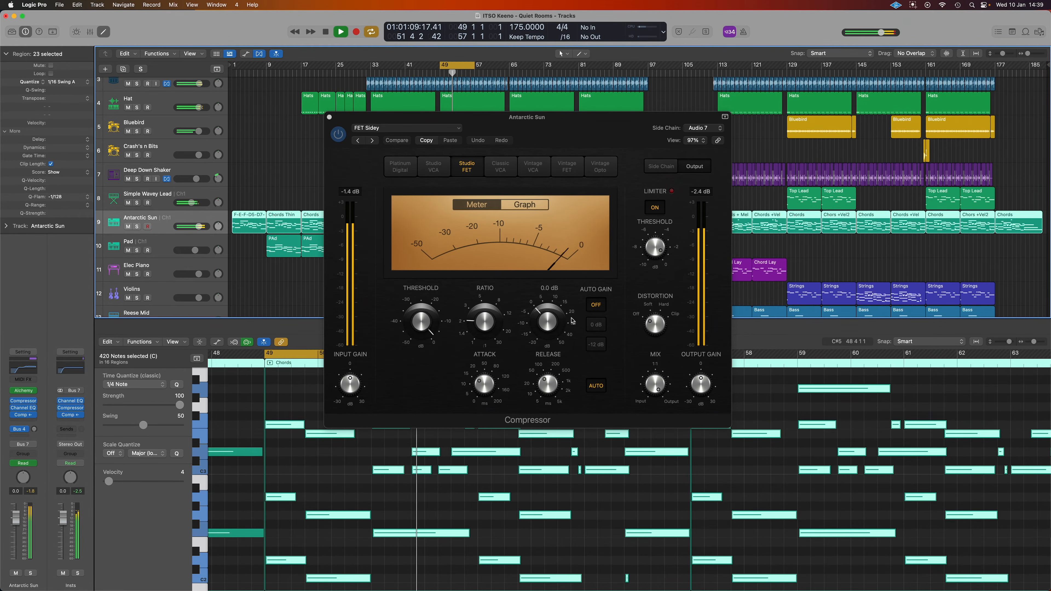
click(138, 227)
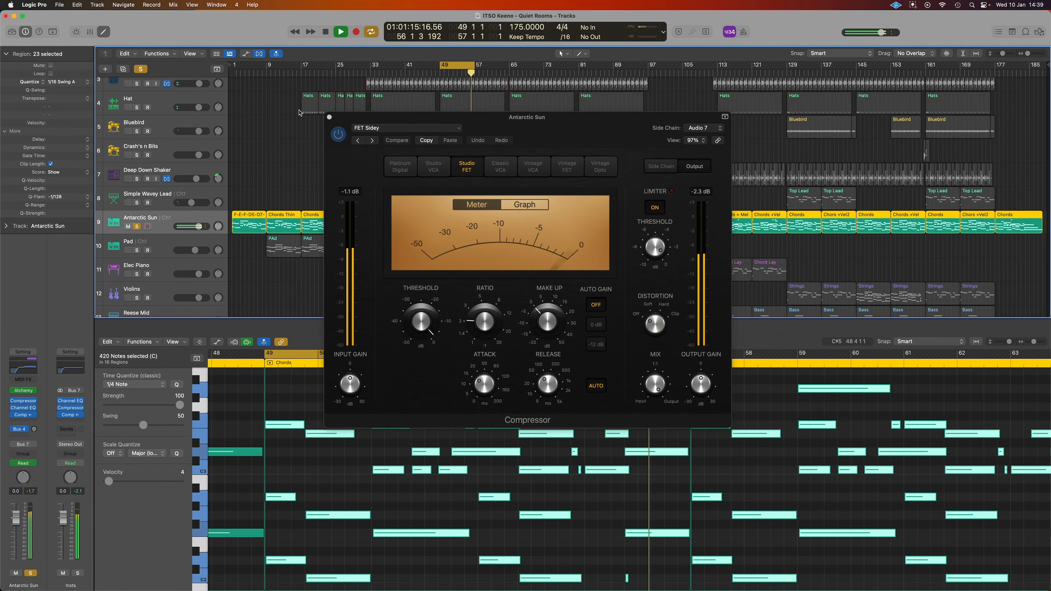
Check the Antarctic Sun Channel EQ (173 Hz high-pass), then unsolo the track and stop
click(25, 401)
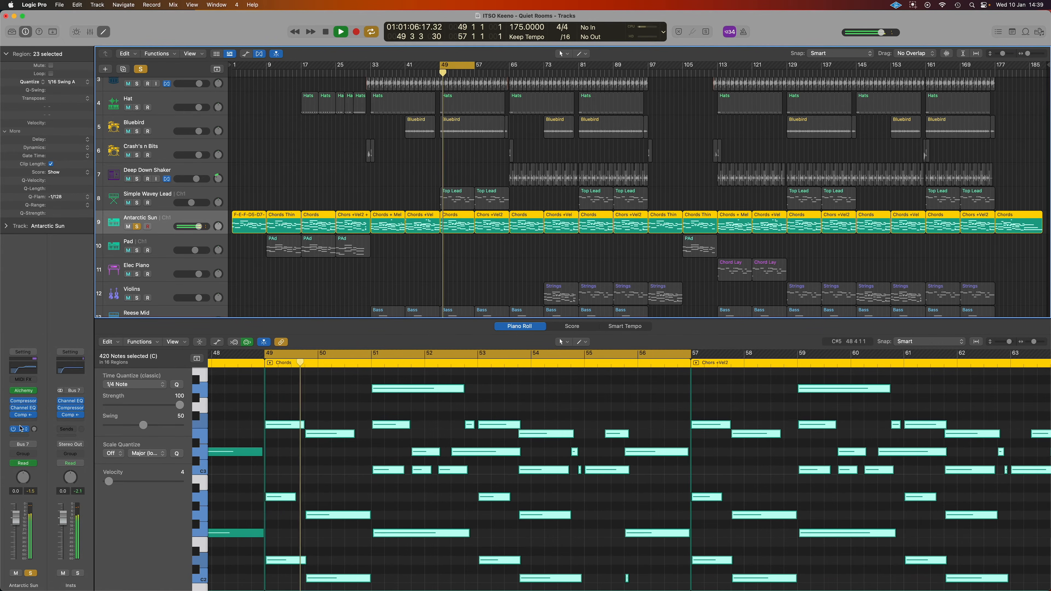
click(23, 409)
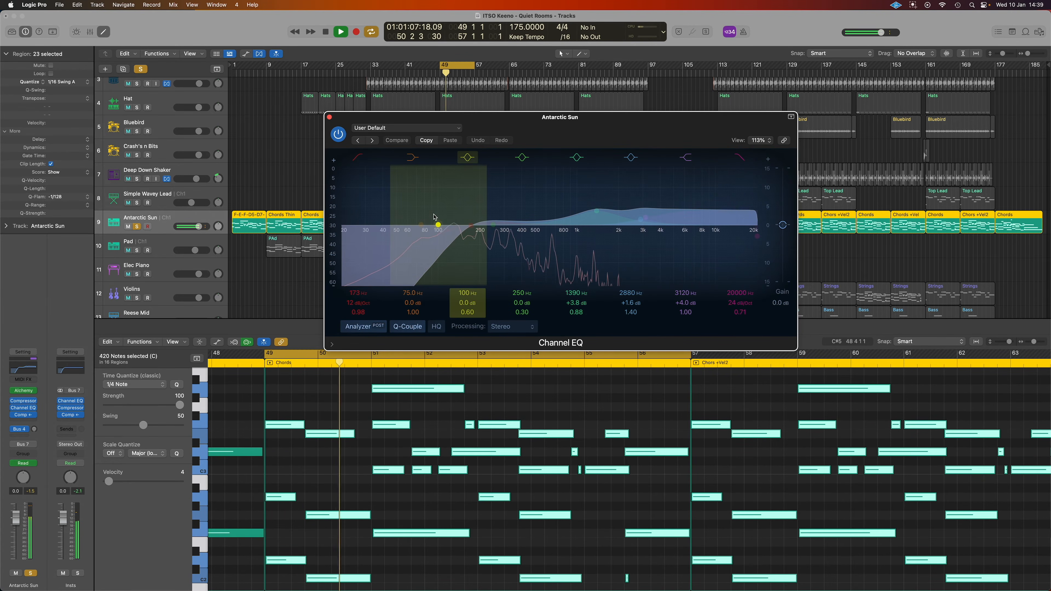
click(330, 118)
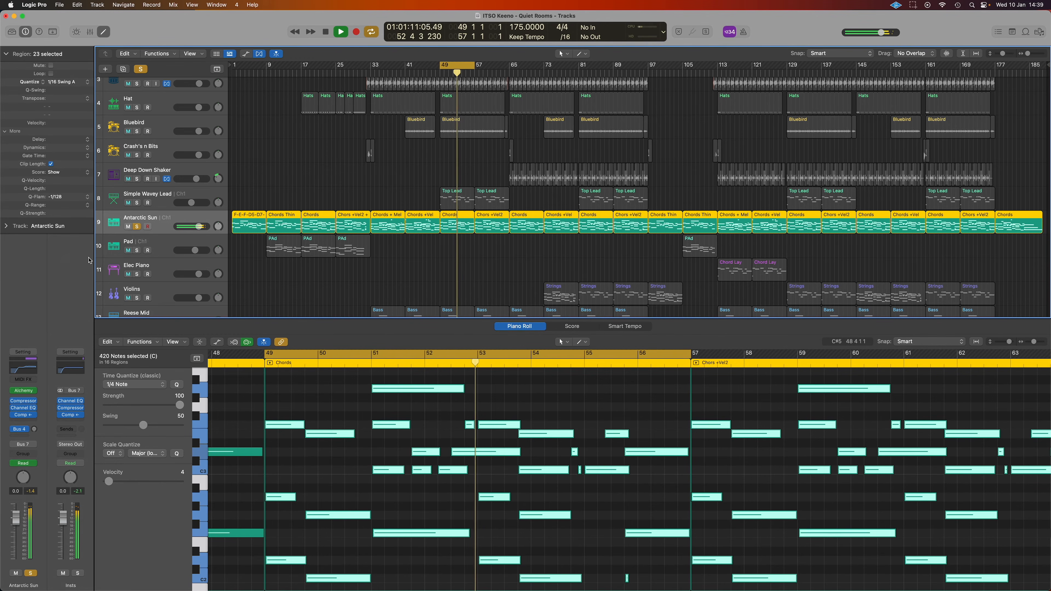
click(137, 227)
scroll(378, 234, down, 3)
scroll(378, 234, down, 1)
key(space)
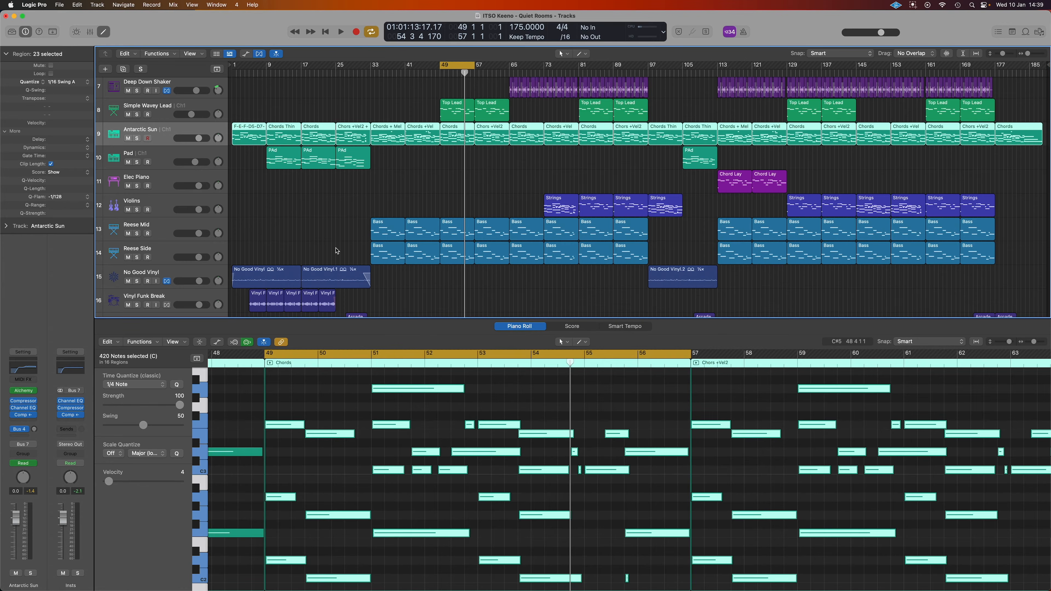
Show the Reese Mid bass notes, replay the loop from bar 49, and open the Mixer
click(165, 232)
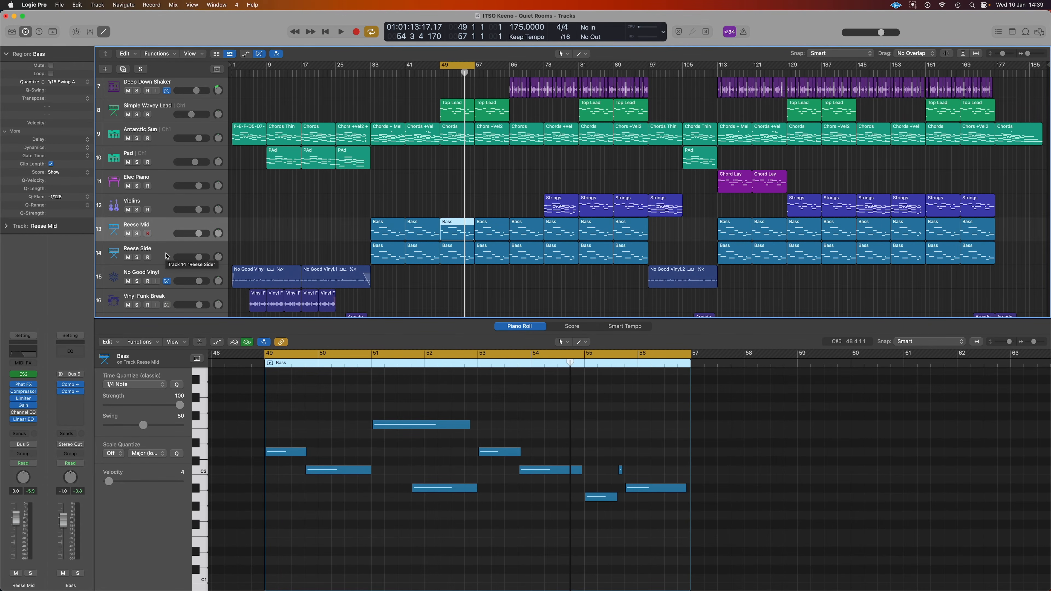
key(space)
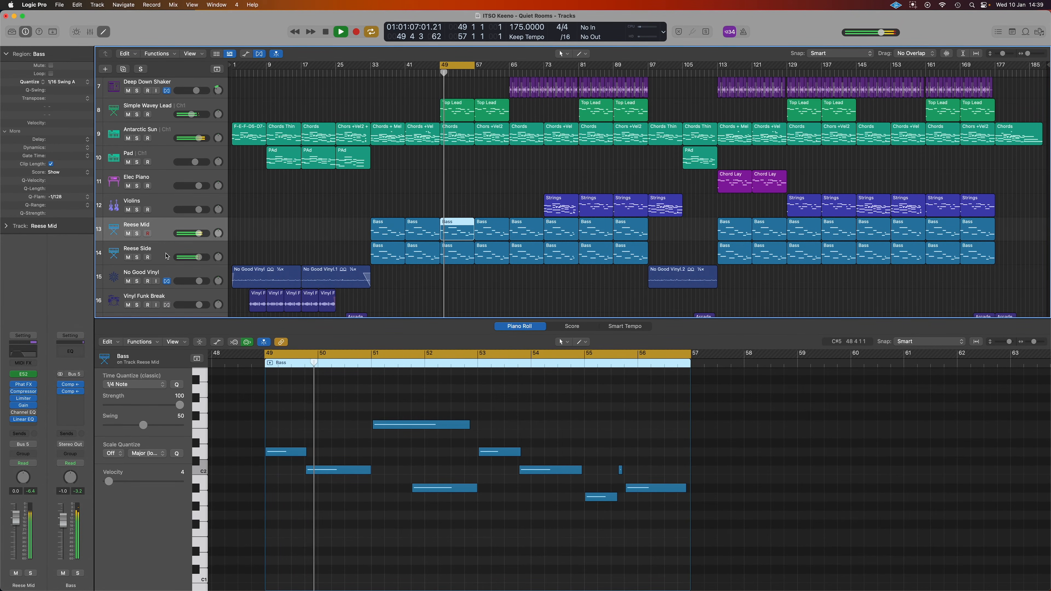
key(x)
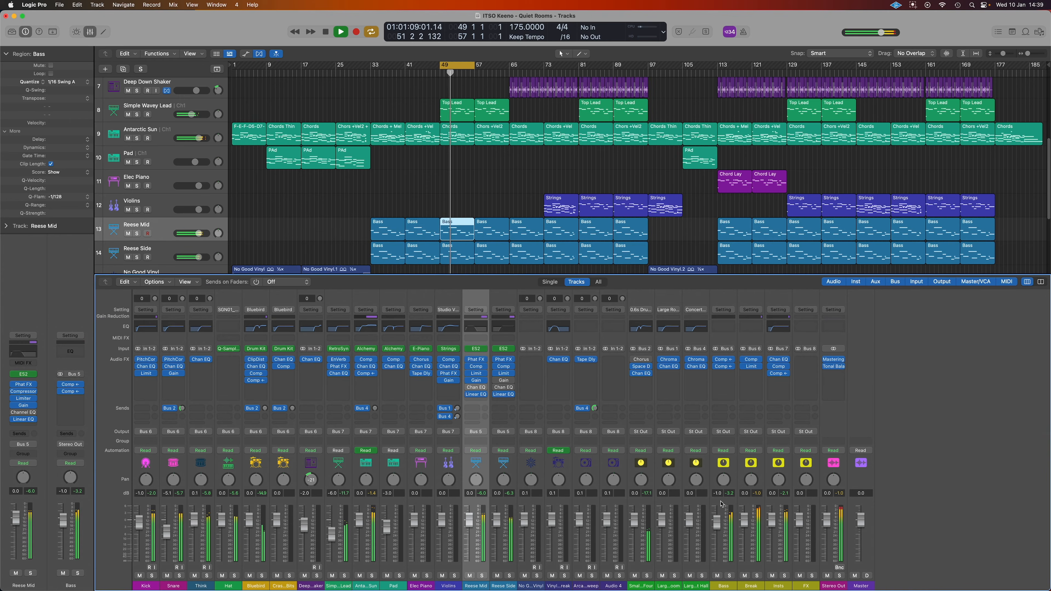
Solo the Bass bus, inspect the Reese Mid ES2, and bypass its Phat FX, Compressor and Limiter
click(730, 576)
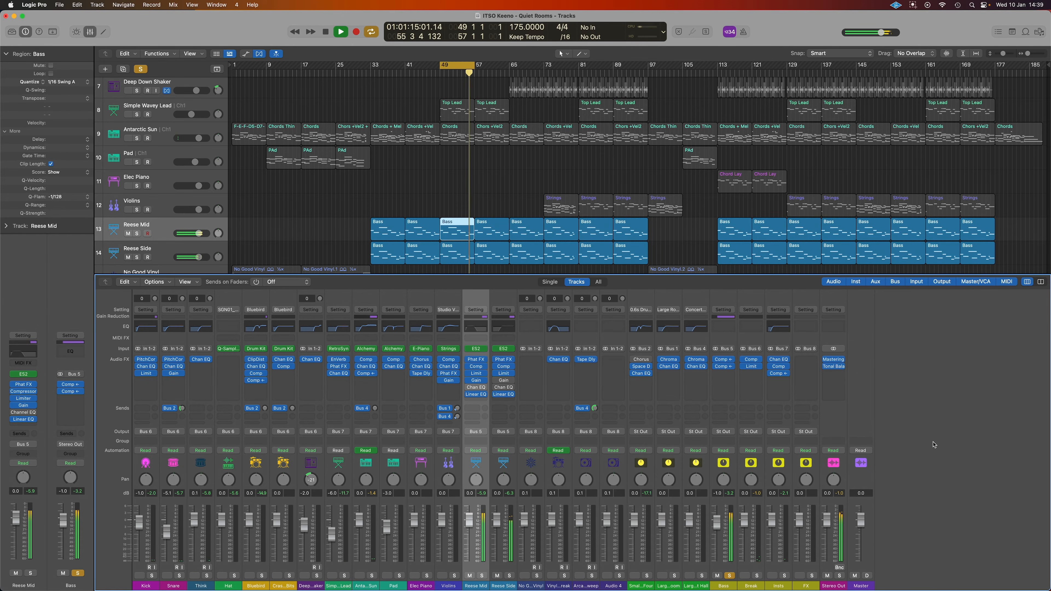
key(space)
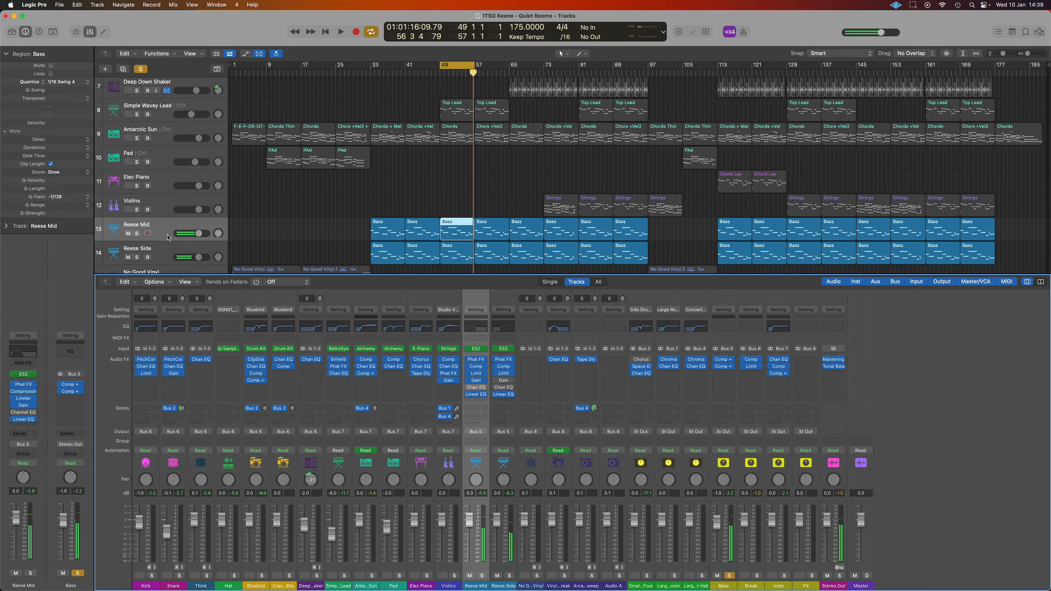
click(24, 375)
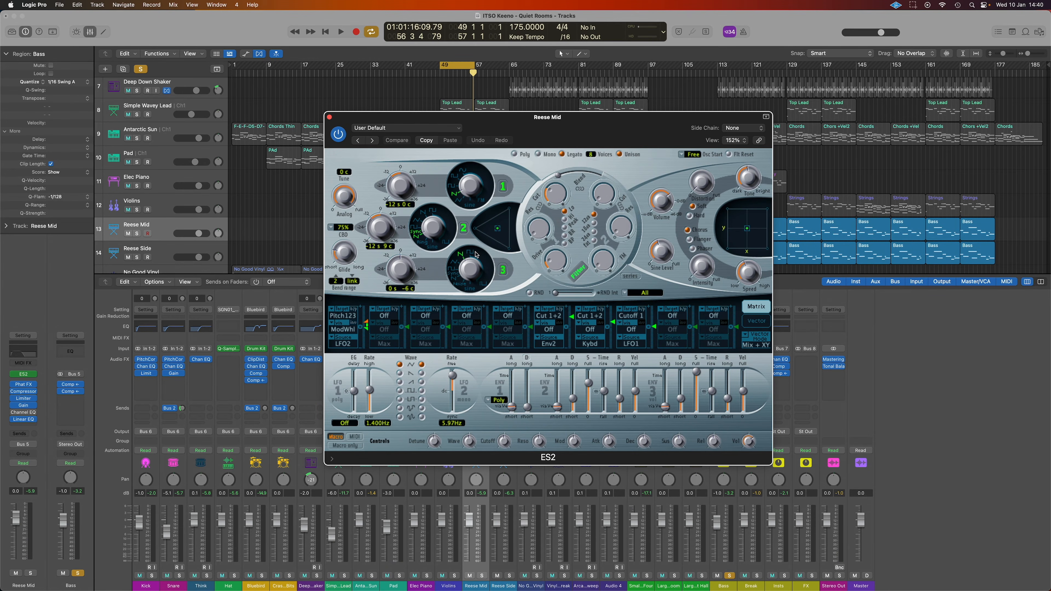
click(330, 118)
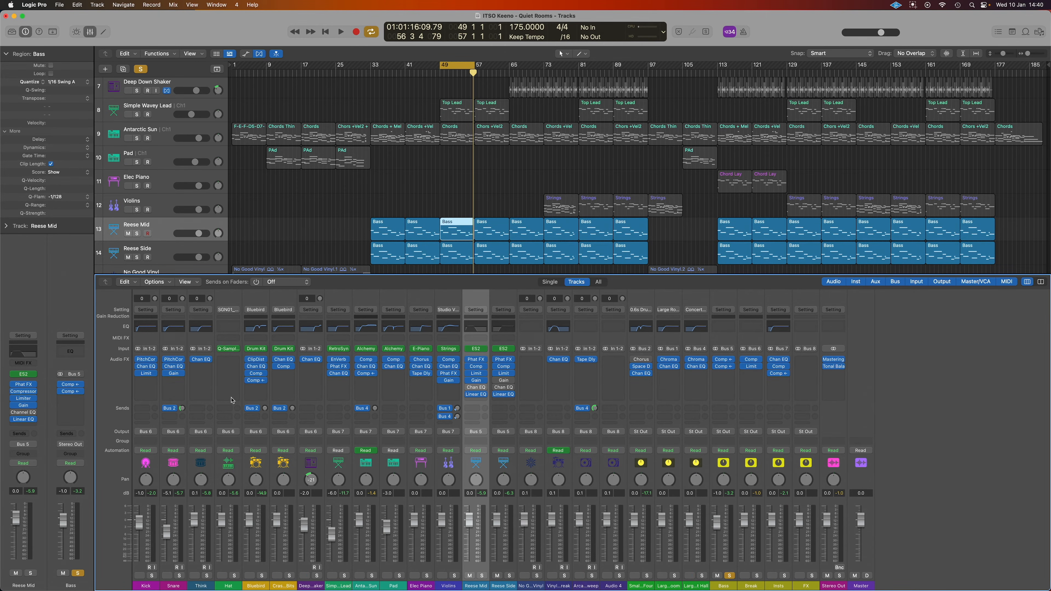
click(13, 384)
click(13, 392)
click(13, 398)
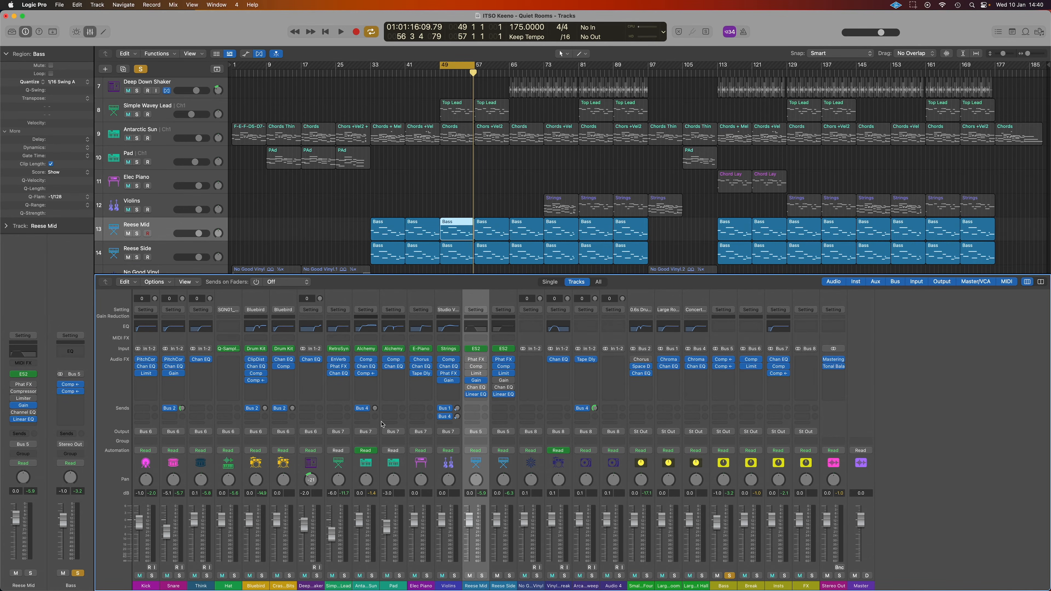
Mute Reese Side and open Reese Mid's Gain plug-in with Mono on at 0.0 dB
key(space)
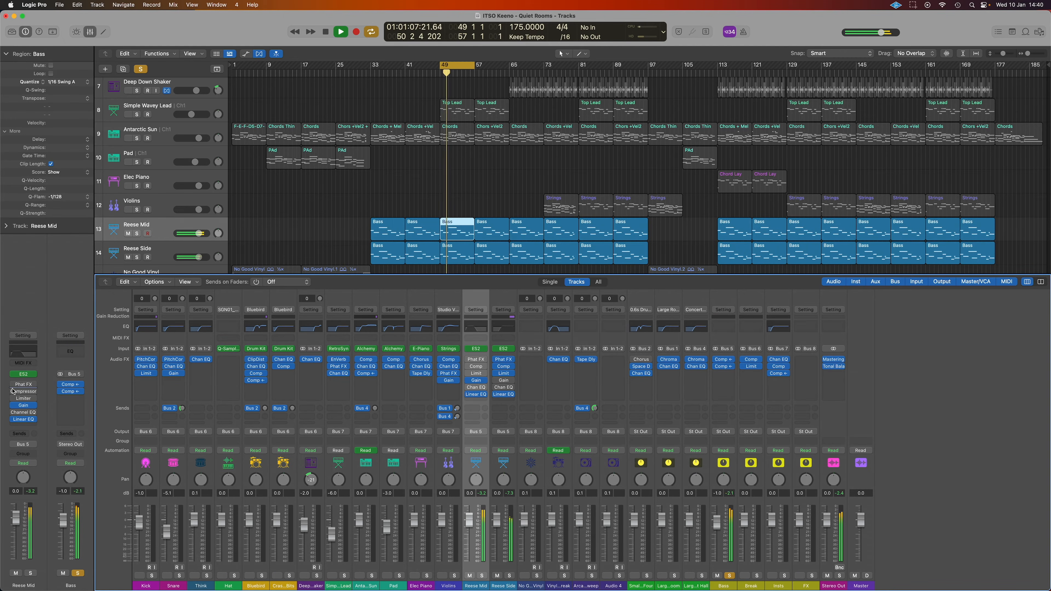
click(497, 570)
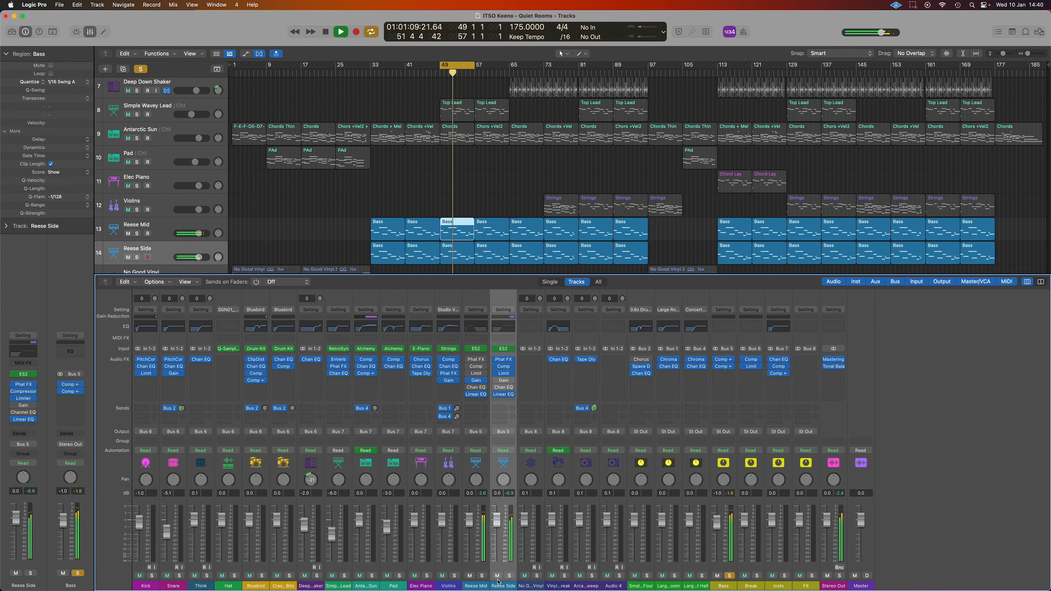
click(497, 575)
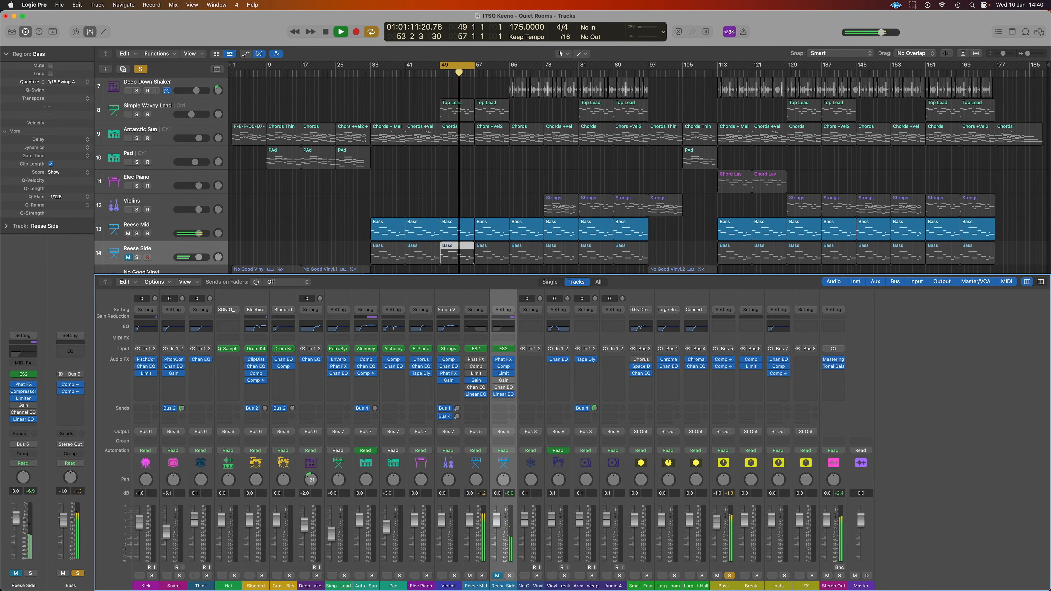
click(478, 503)
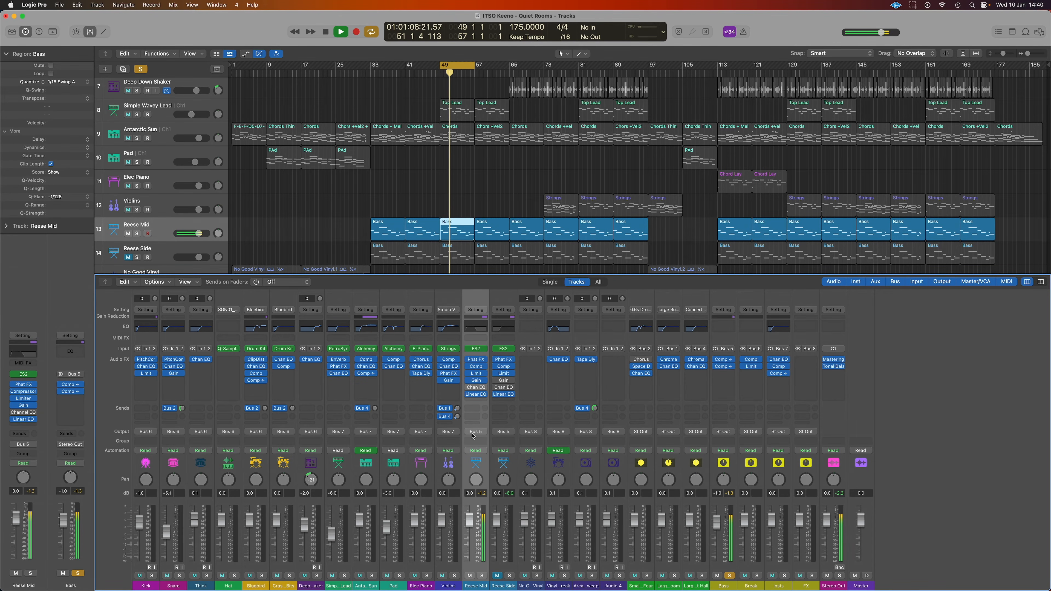
key(space)
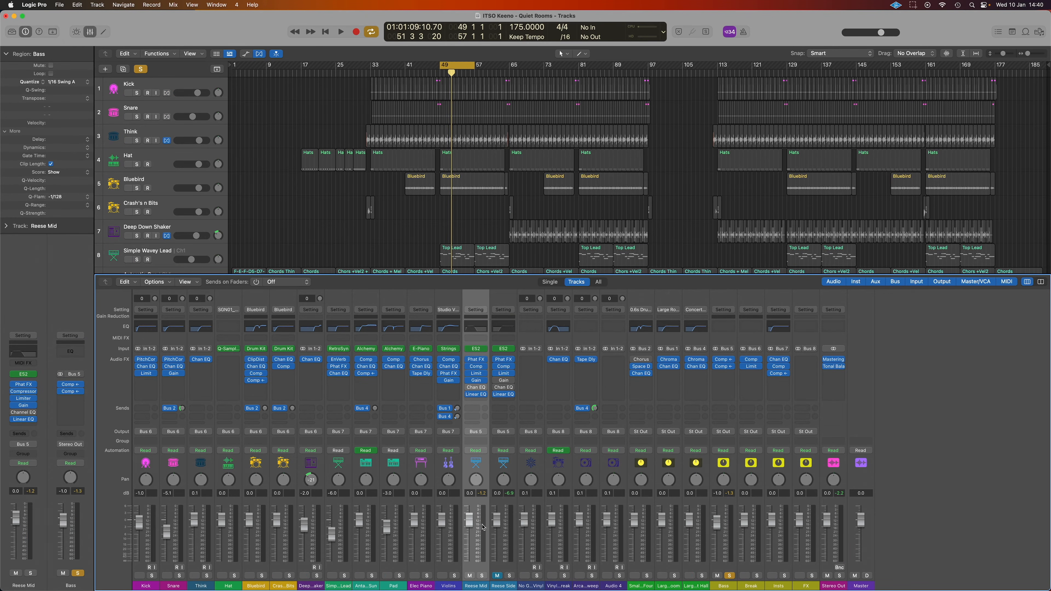
key(space)
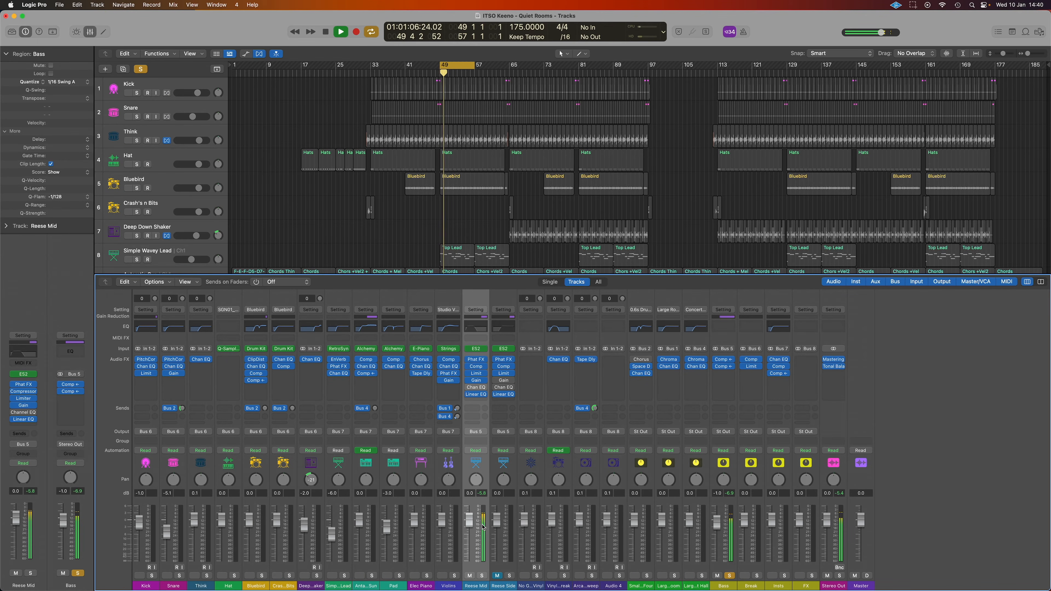
click(476, 382)
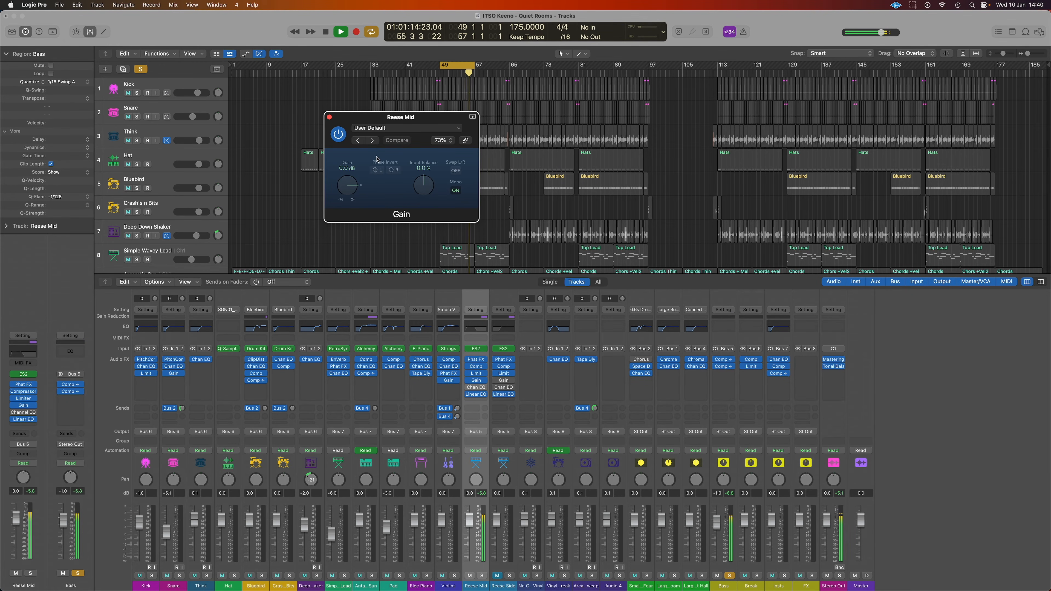
Close the Gain window, move the Bass bus Comp to the top insert slot, and list Stereo Out plug-ins
click(329, 117)
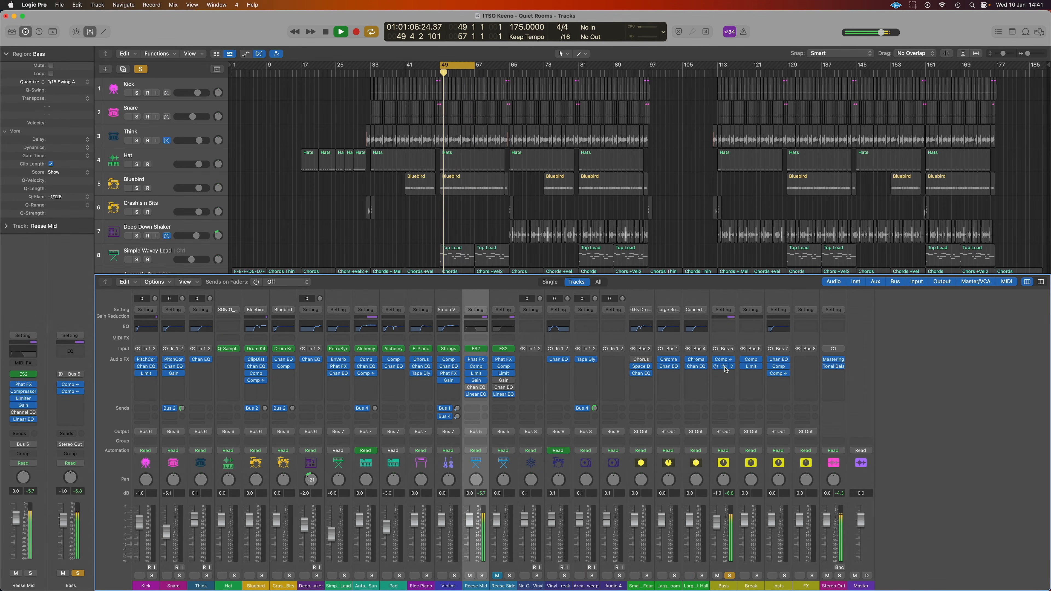
drag(725, 365, 729, 379)
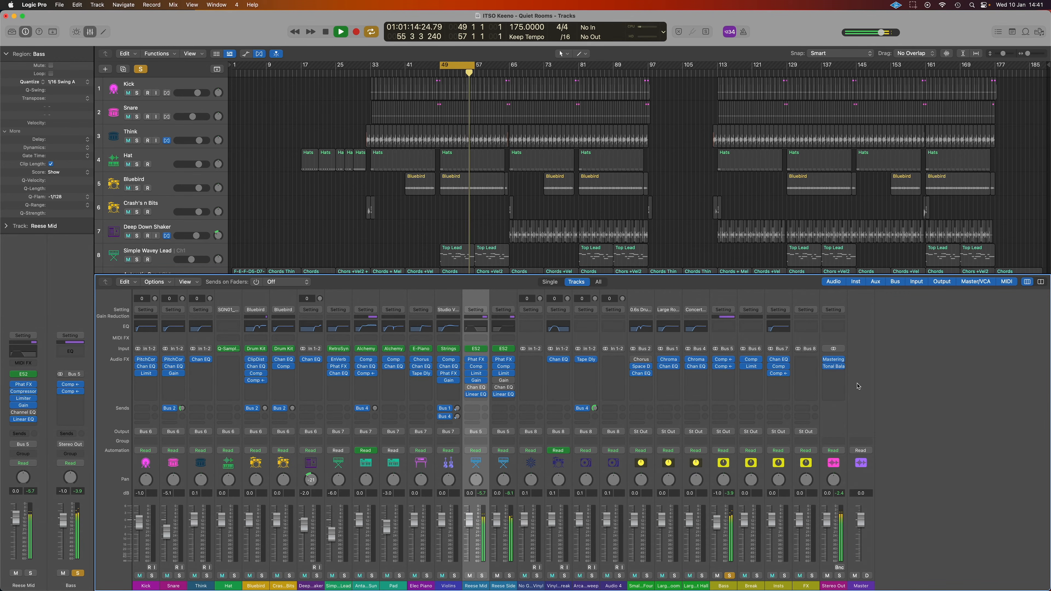
click(843, 375)
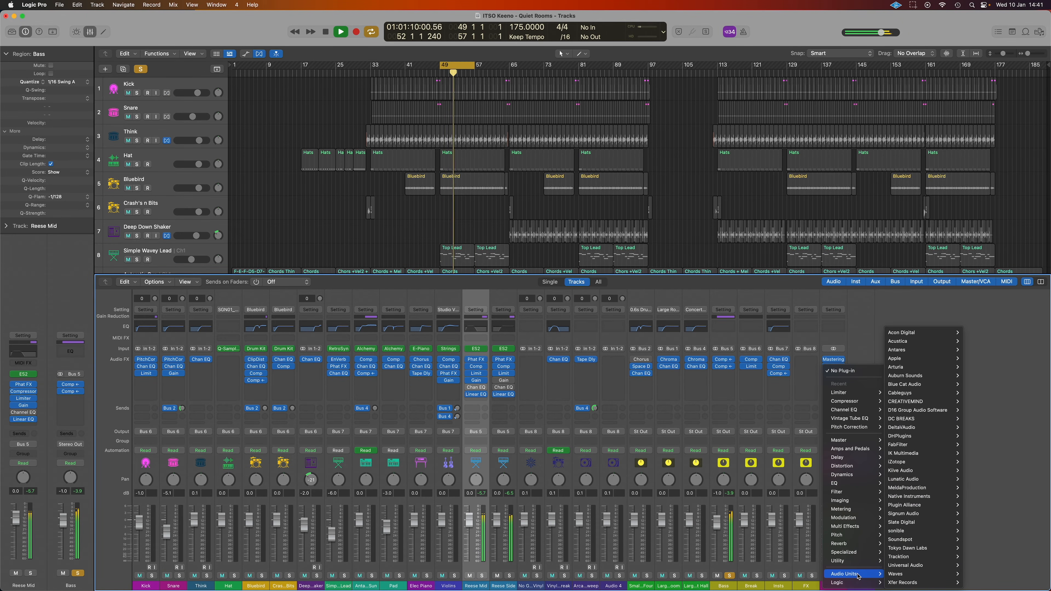
Add a Gain plug-in to Stereo Out, compare mono against stereo, and leave Mono off
mouse_move(859, 566)
click(948, 567)
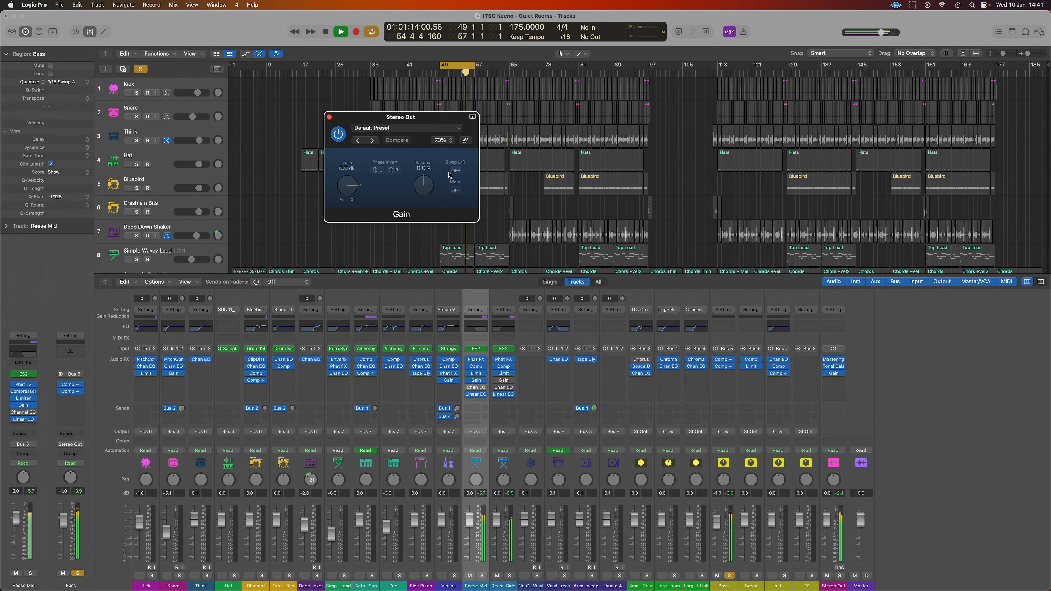
click(456, 191)
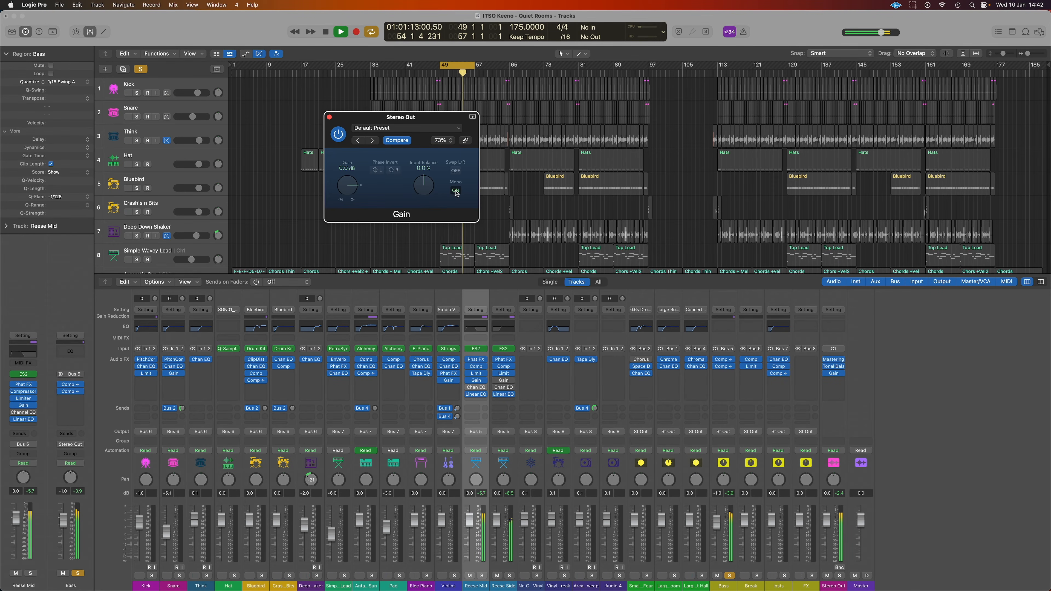
click(456, 192)
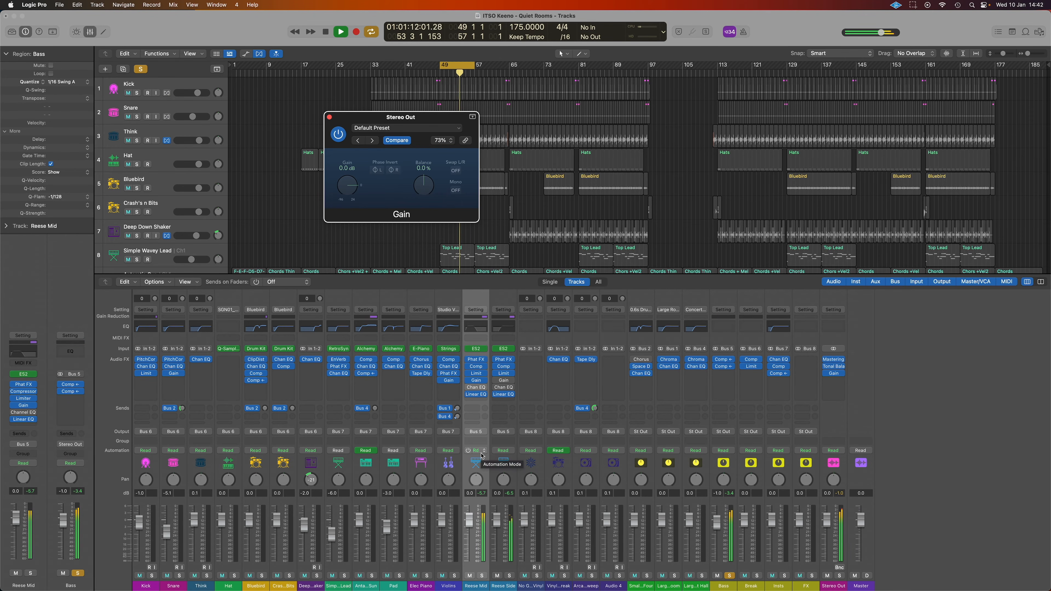
click(456, 191)
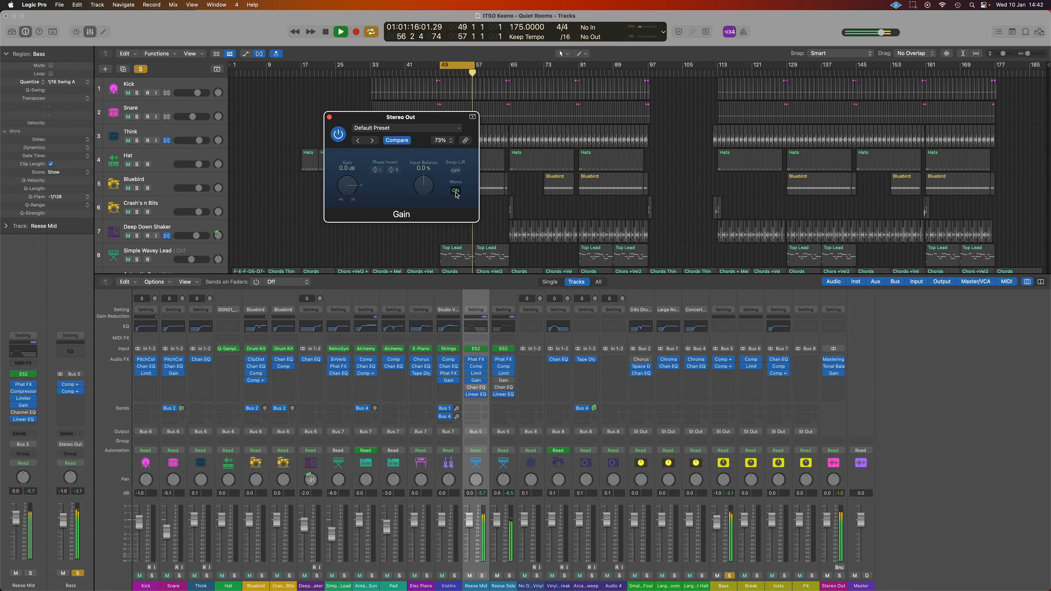
click(456, 193)
Set the Stereo Out Gain slot to No Plug-in
click(842, 375)
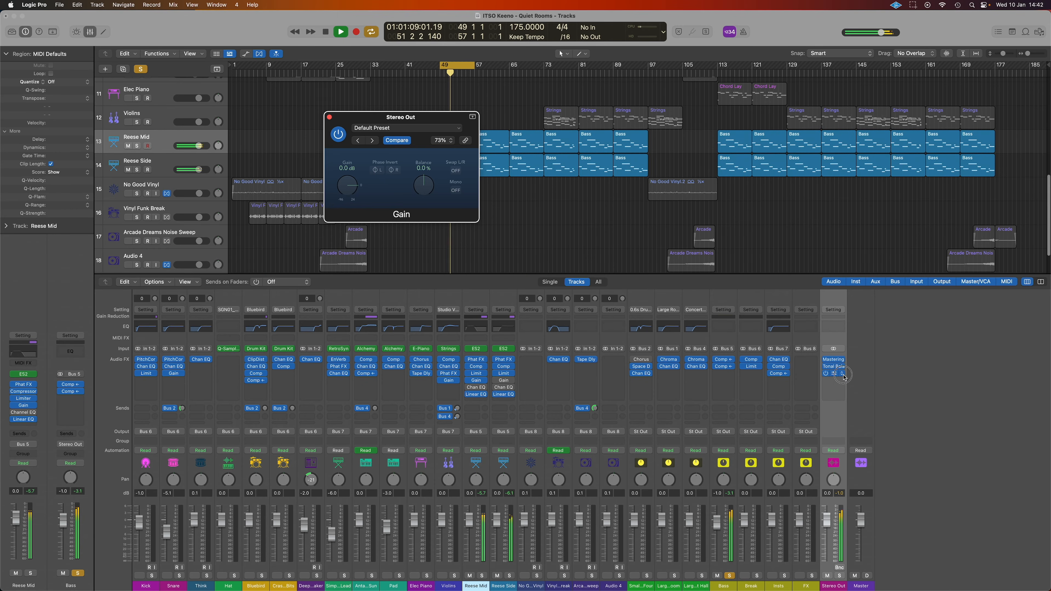
click(843, 375)
click(873, 371)
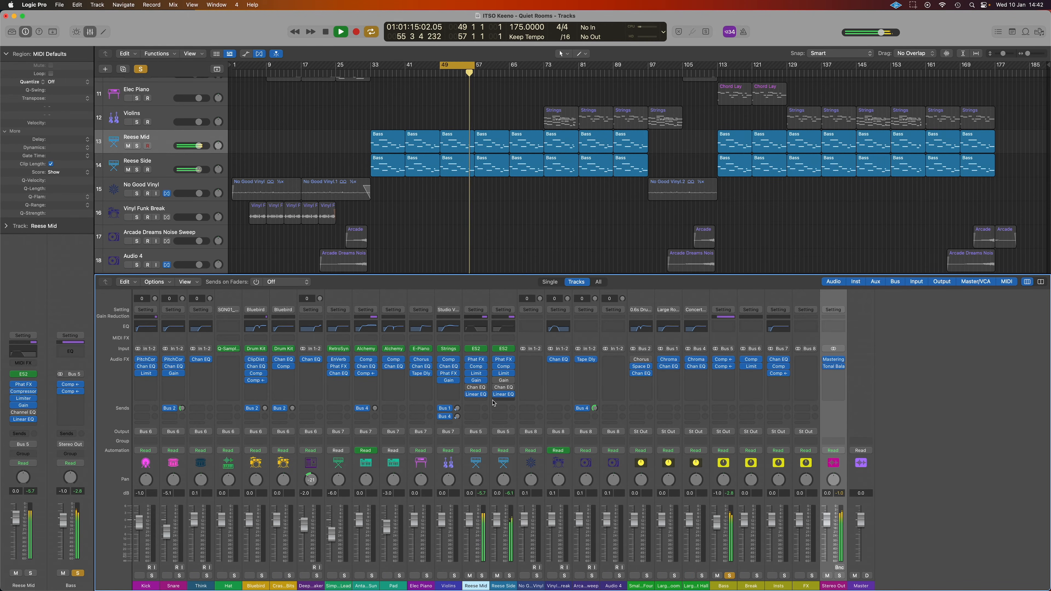
Arrange the Reese Mid and Reese Side Linear Phase EQ windows side by side
click(476, 394)
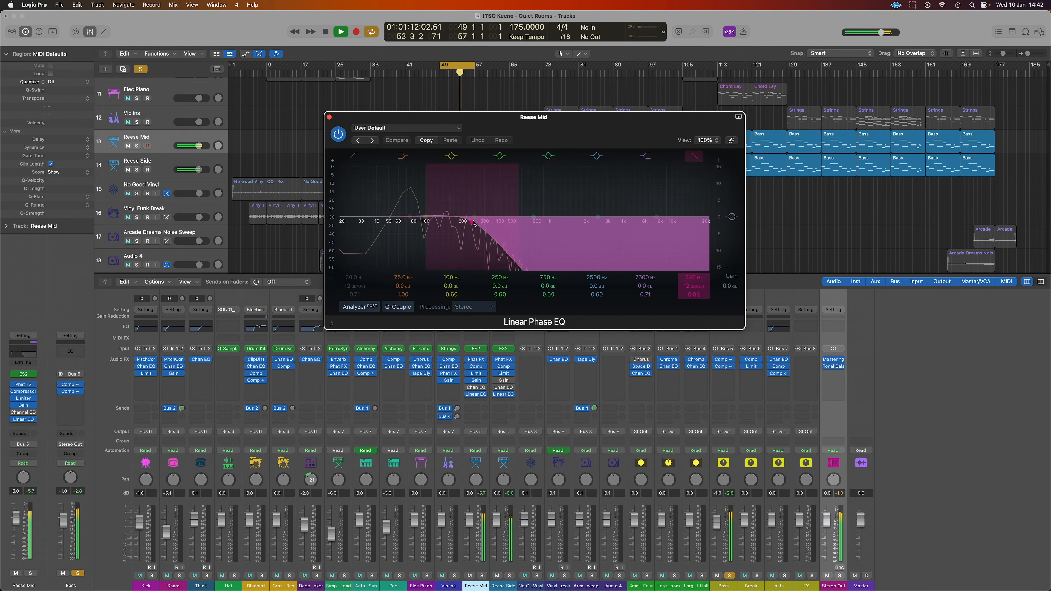
click(503, 395)
drag(521, 139, 765, 150)
drag(564, 142, 460, 164)
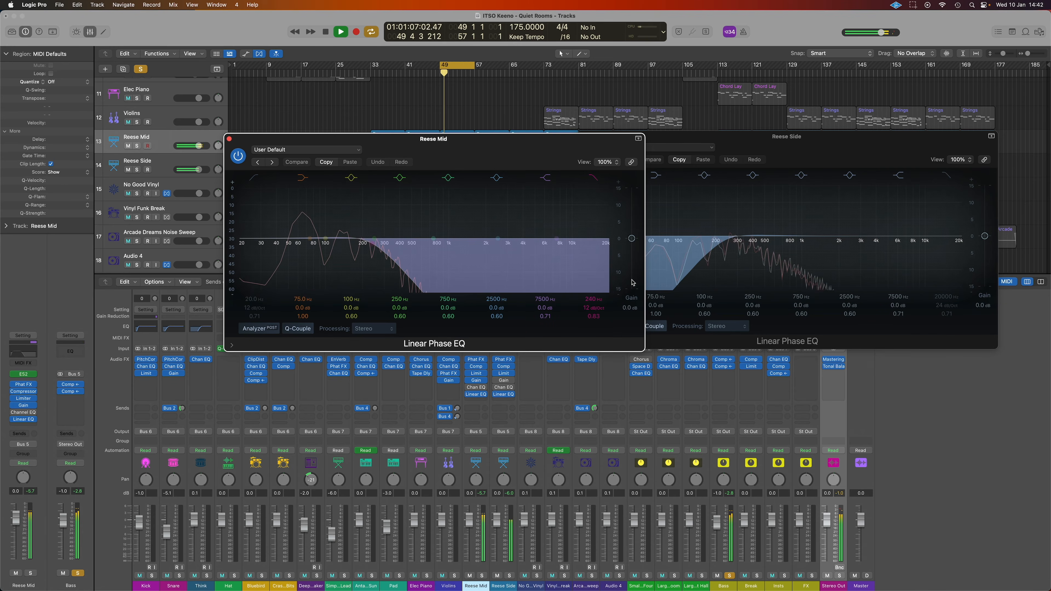
click(734, 263)
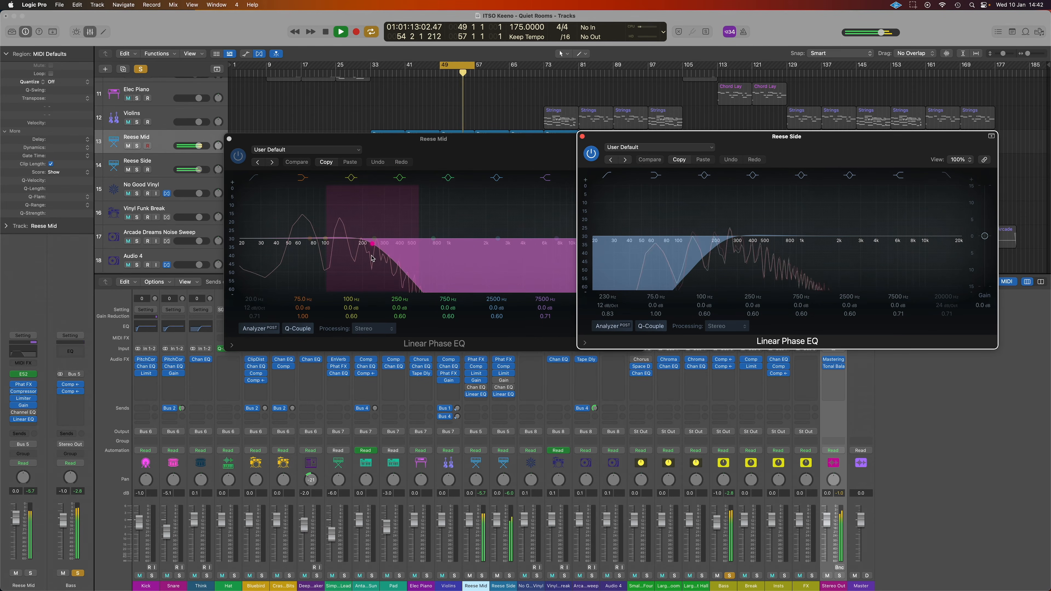
Solo Reese Mid and Reese Side, and unsolo the Bass bus
click(482, 576)
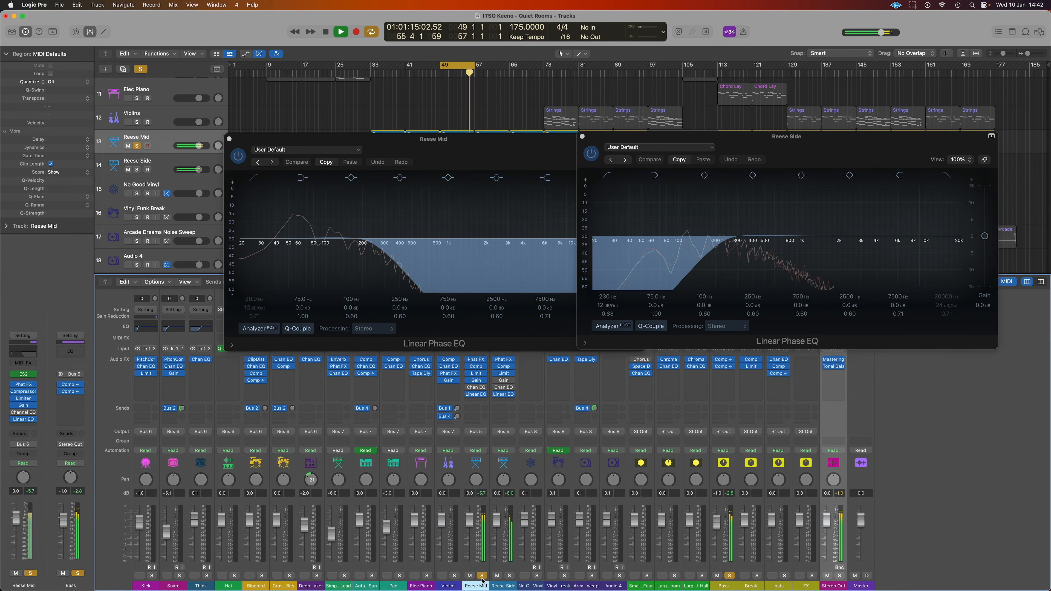
click(730, 576)
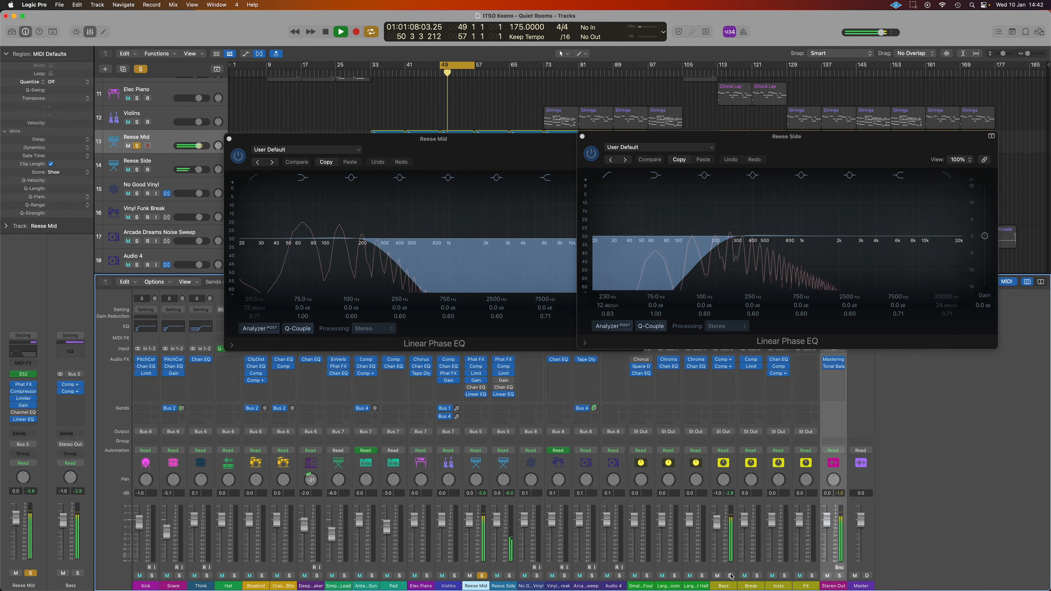
click(509, 576)
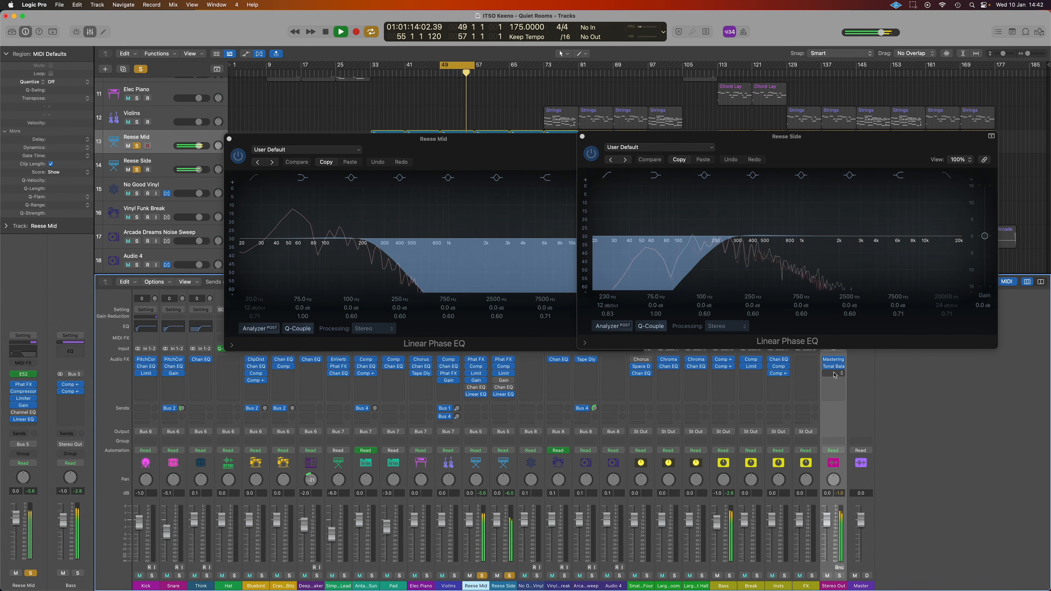
click(837, 380)
Insert a stereo Gain on Stereo Out with Mono switched on
mouse_move(856, 393)
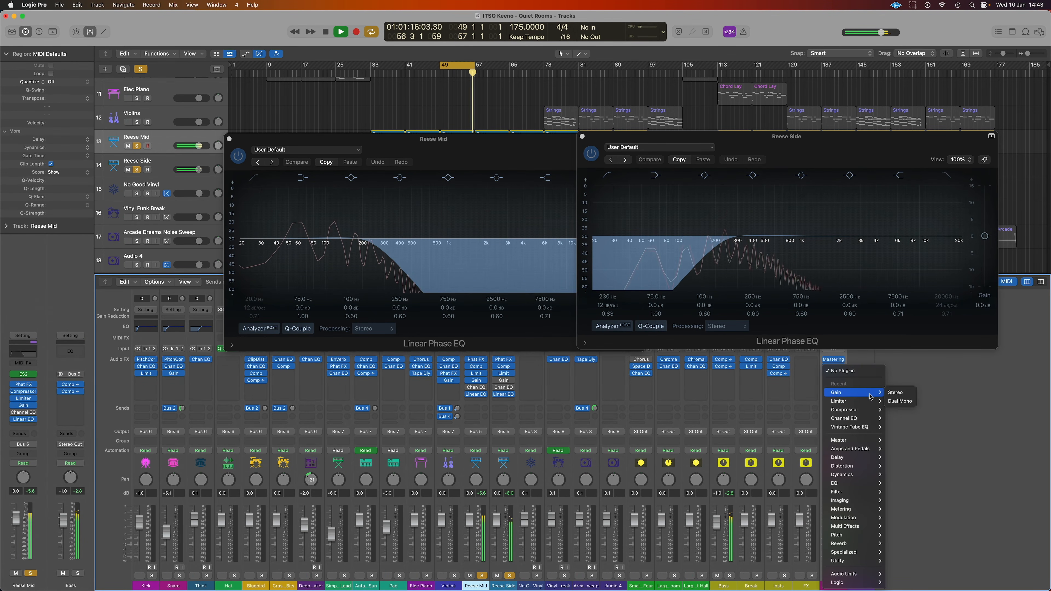
click(896, 393)
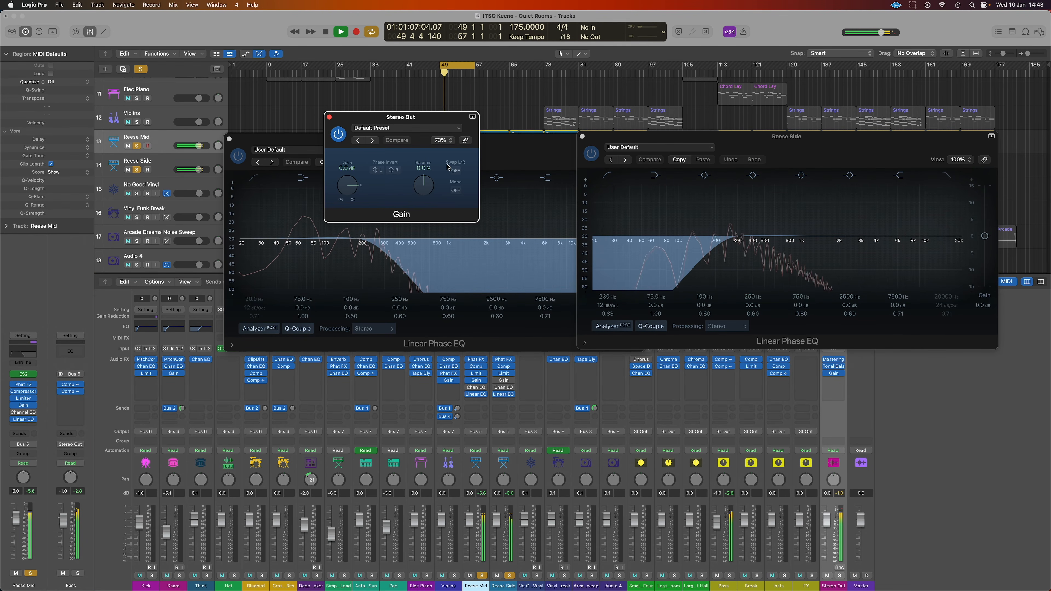
click(454, 191)
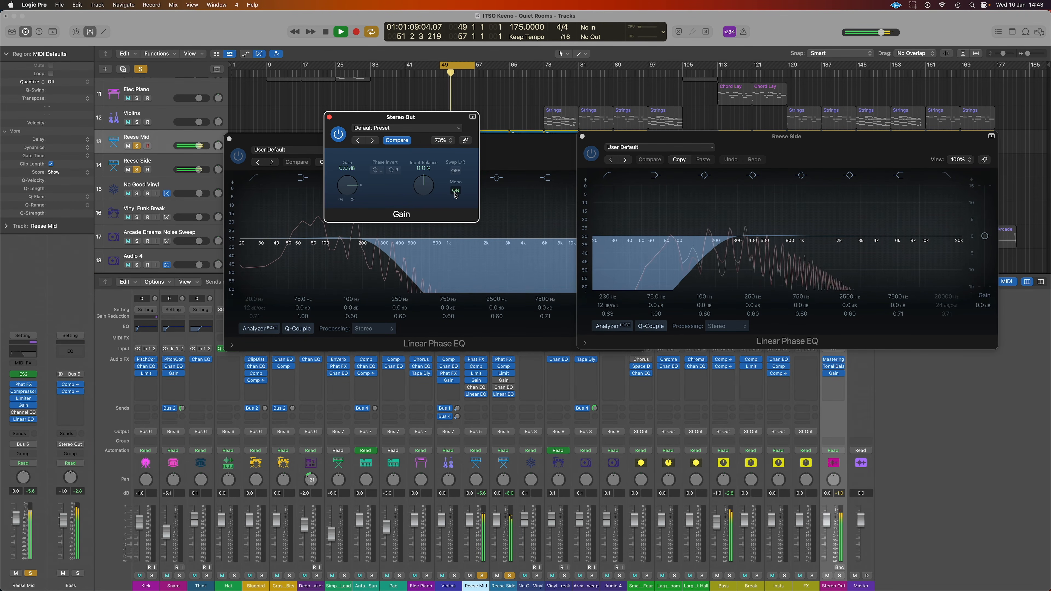
drag(431, 120, 598, 376)
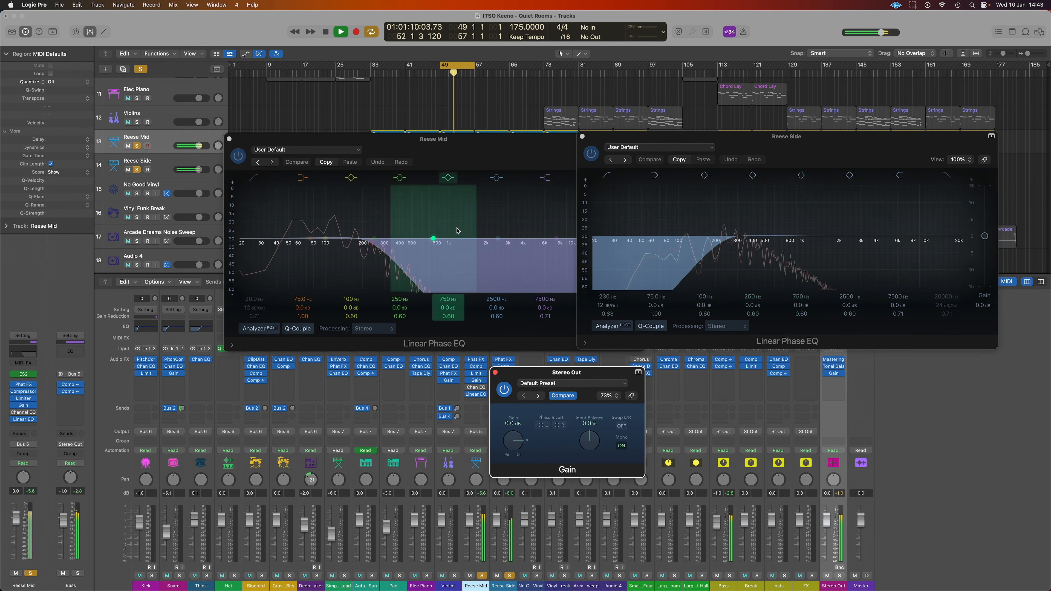
Enable the Reese Mid EQ low cut near 28 Hz and close all plug-in windows
click(582, 136)
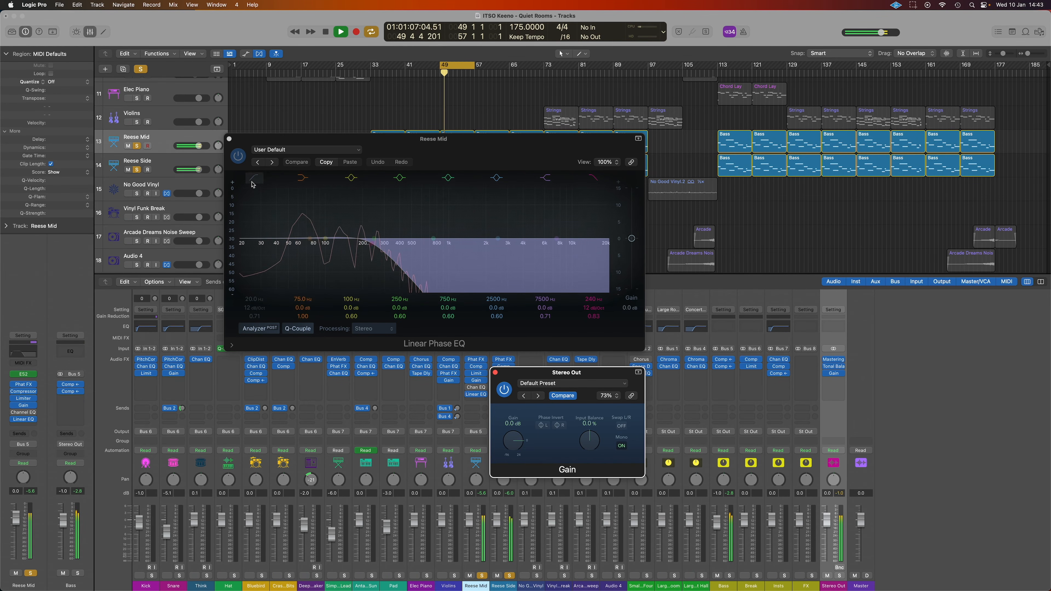
click(250, 246)
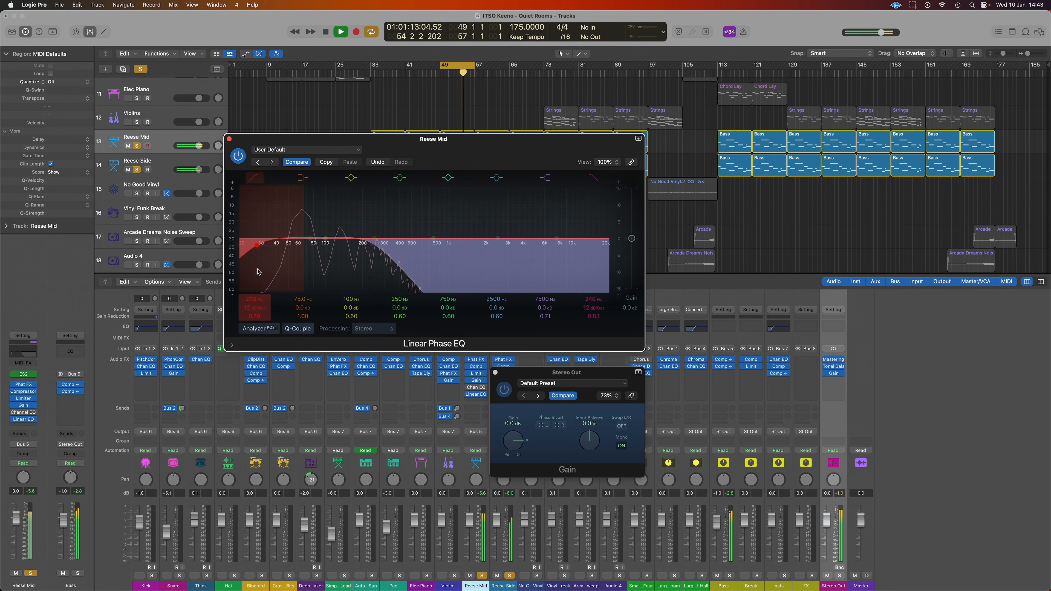
click(229, 140)
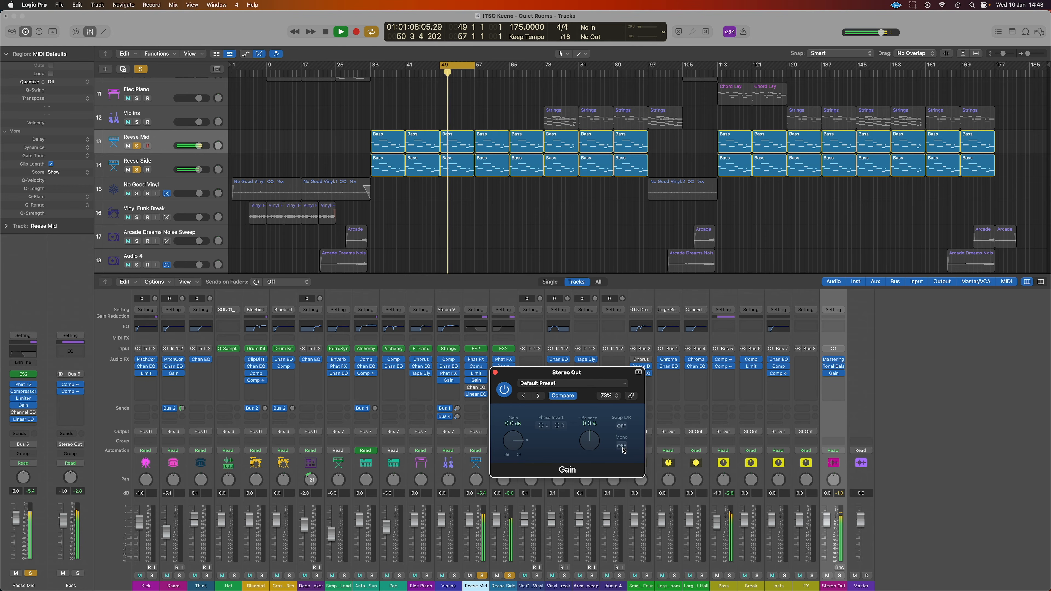
click(495, 373)
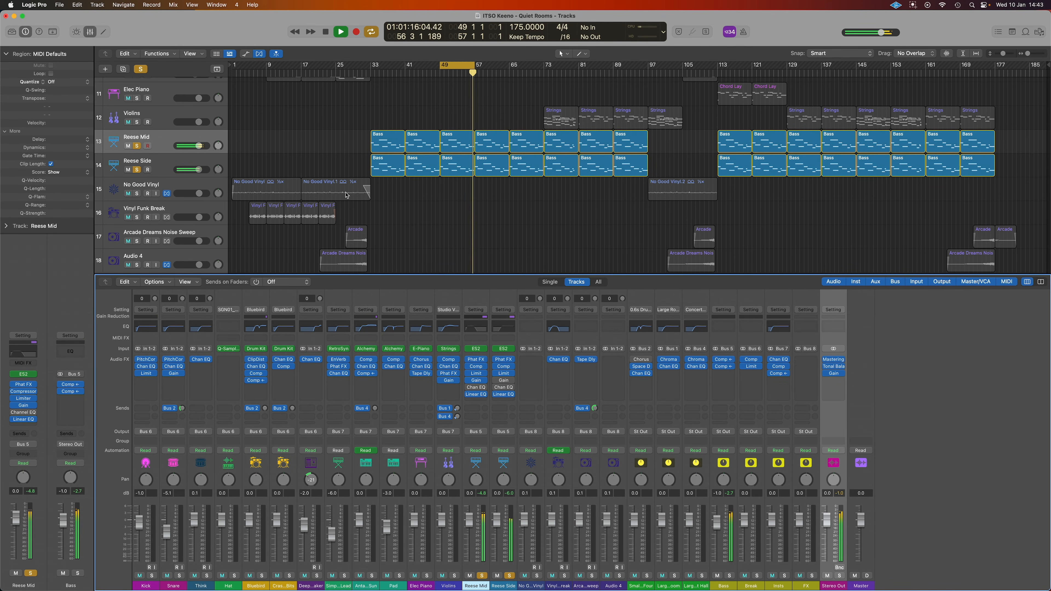
Unsolo Reese Side and Reese Mid, stop playback, and return to bar 1
scroll(352, 196, down, 3)
click(136, 135)
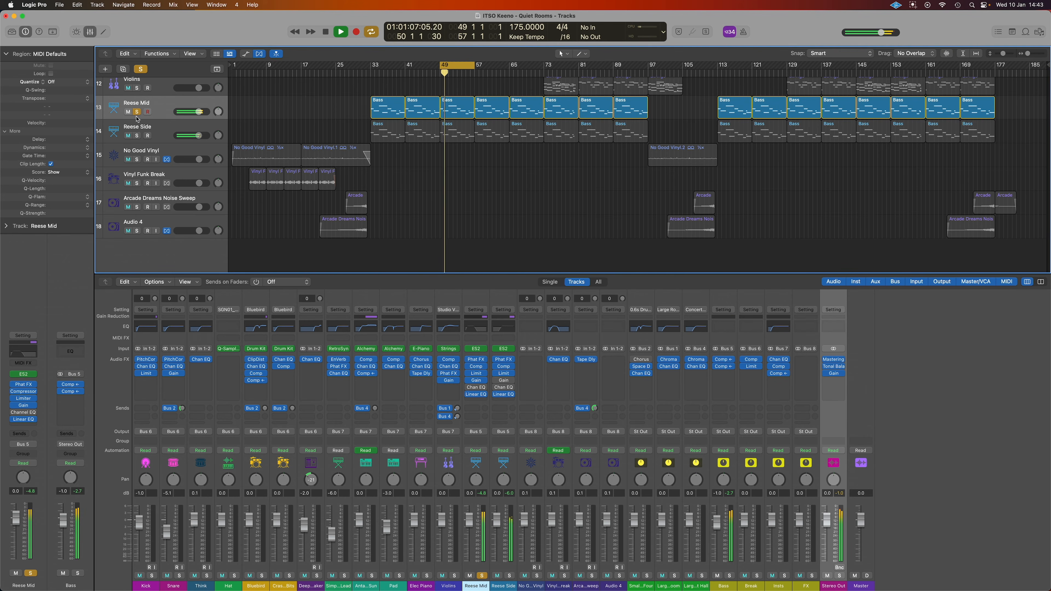
click(136, 112)
key(space)
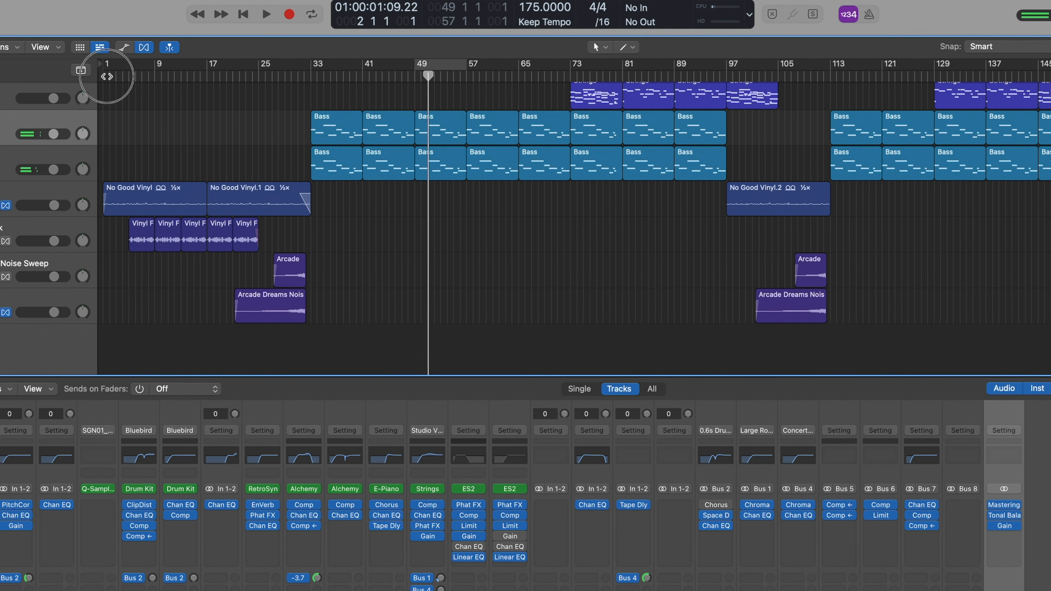
key(Return)
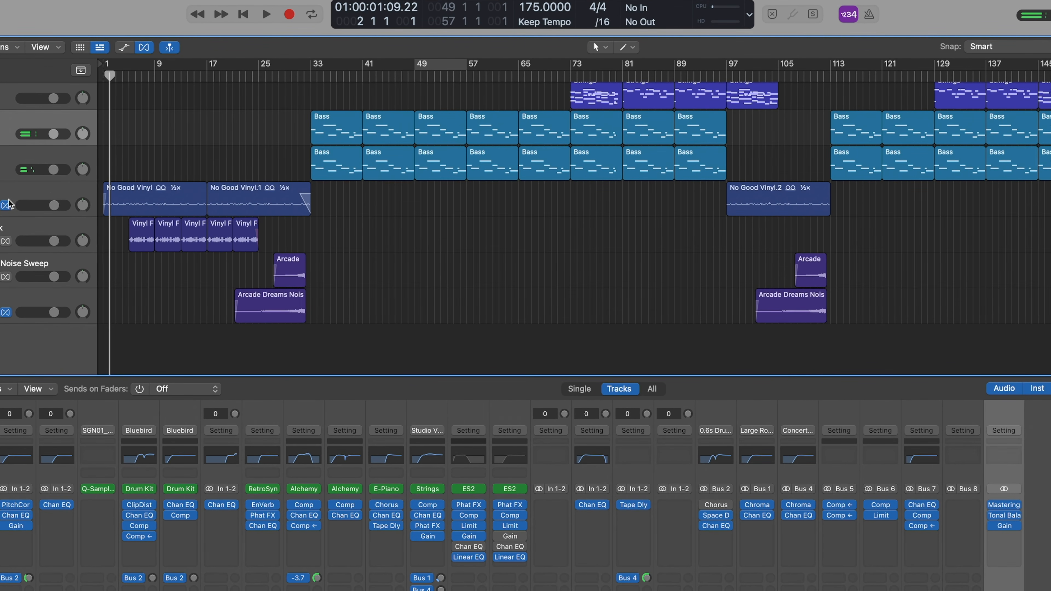
Play the intro with No Good Vinyl, Vinyl Funk Break and Arcade sweep regions soloed
key(ctrl+s)
key(space)
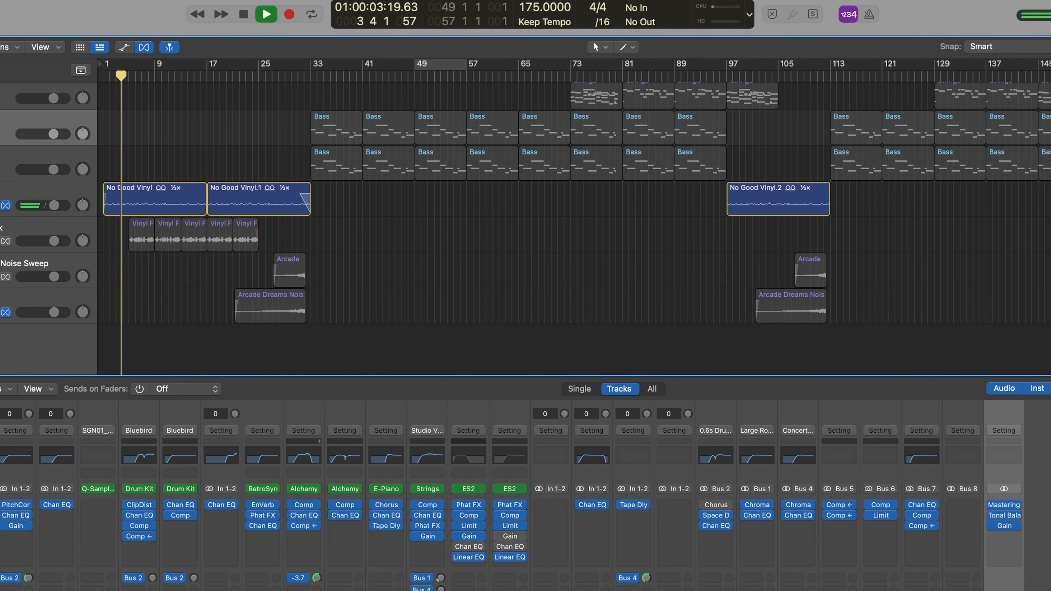
key(ctrl+s)
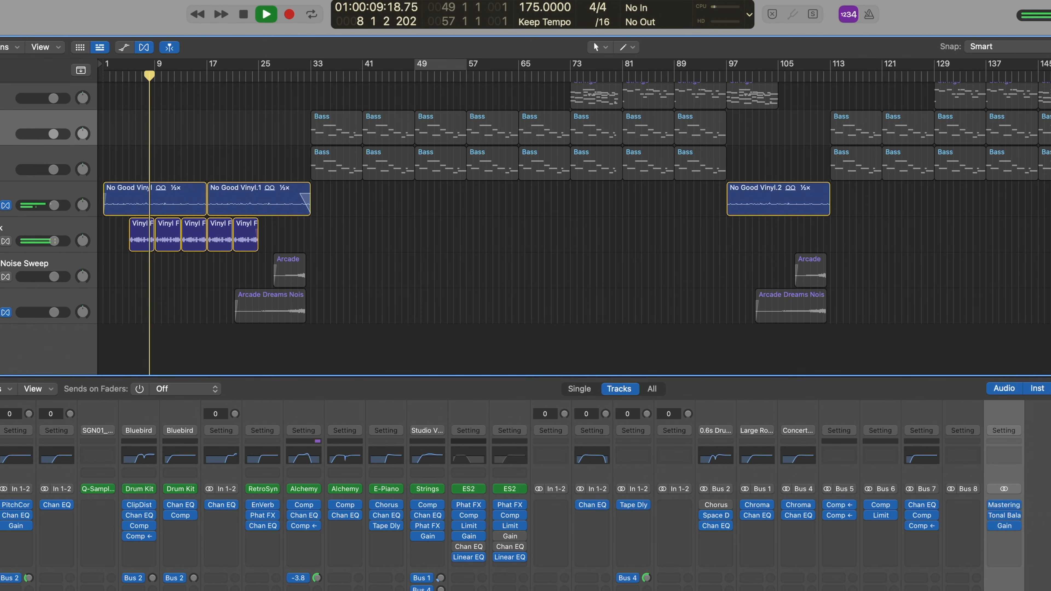
key(ctrl+s)
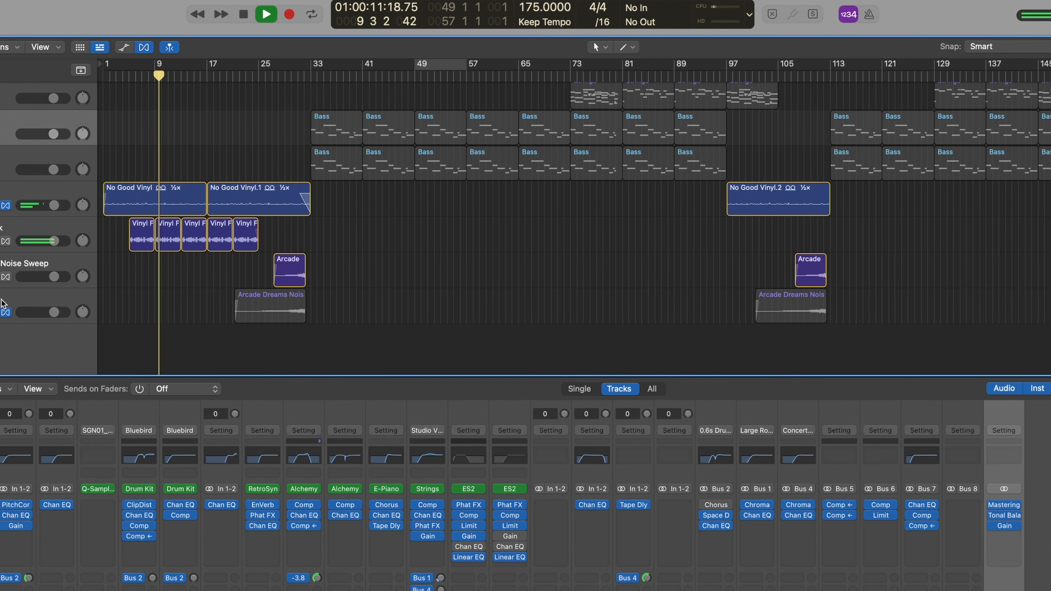
key(ctrl+s)
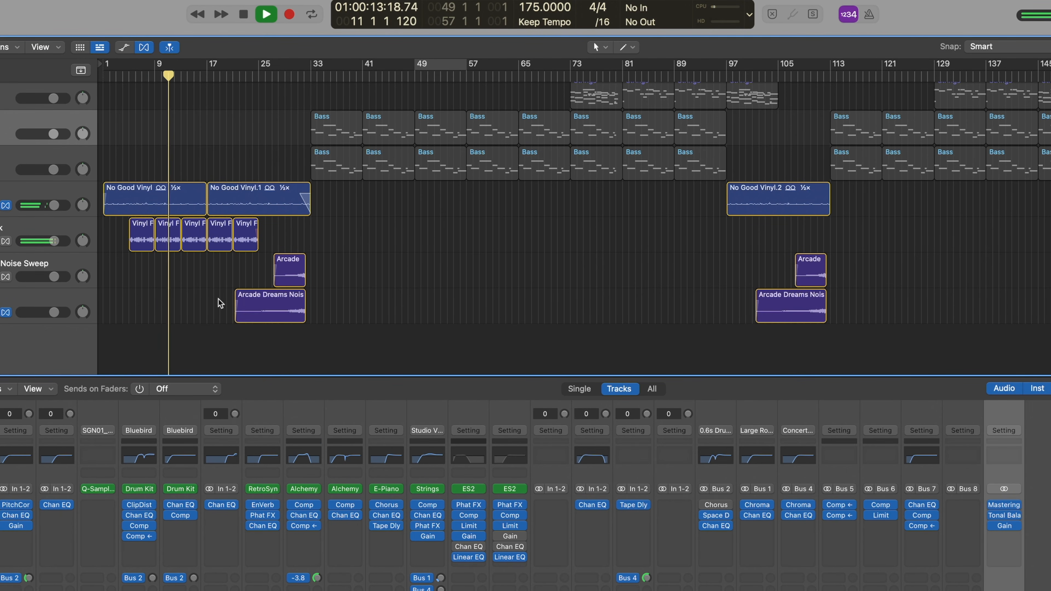
click(260, 77)
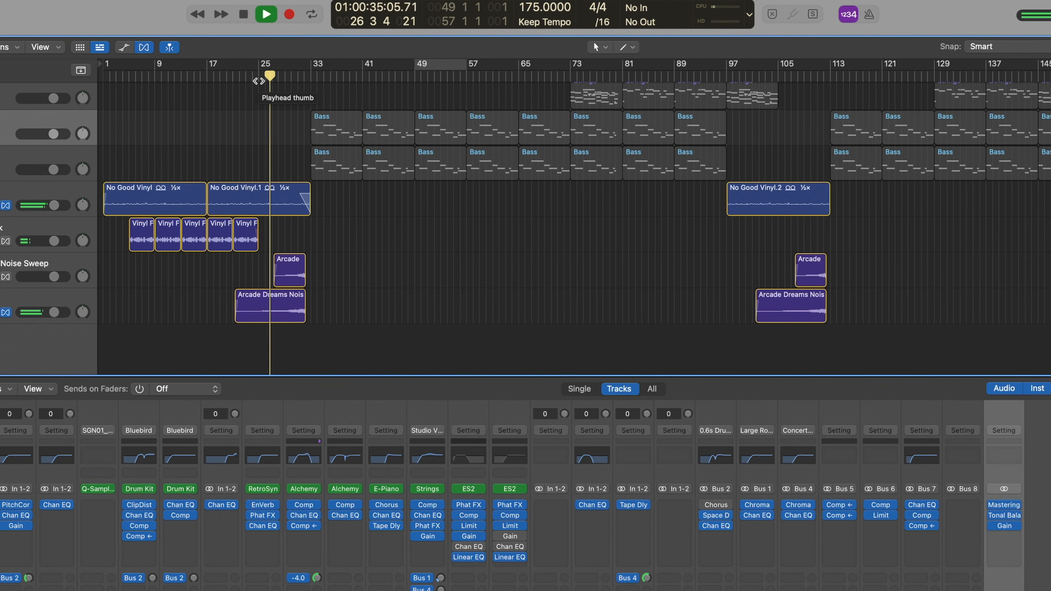
click(71, 269)
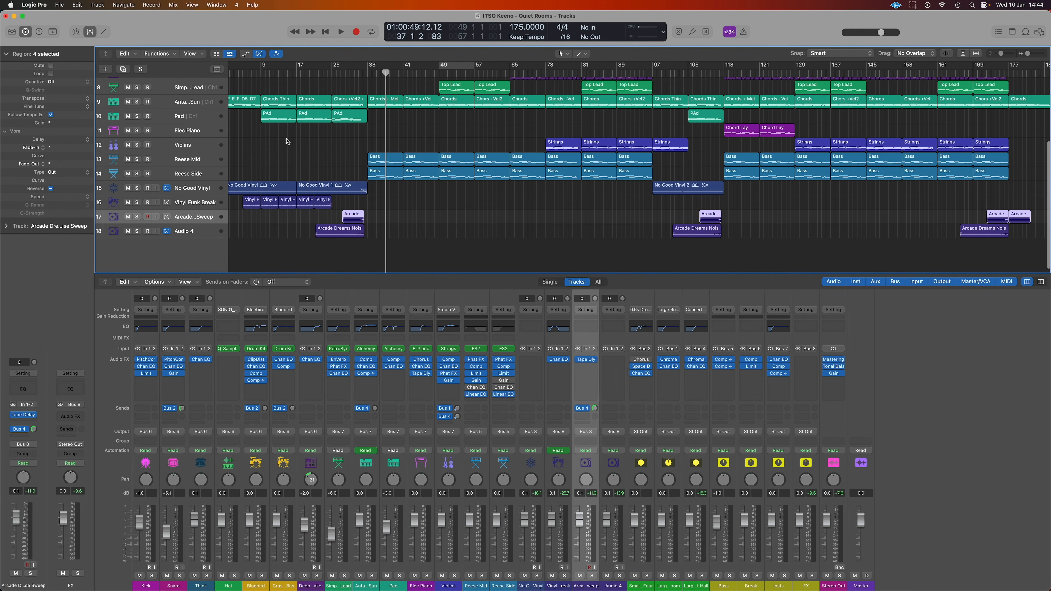
Return the playhead to bar 1, hide the Mixer, and play all 18 tracks
scroll(281, 124, up, 2)
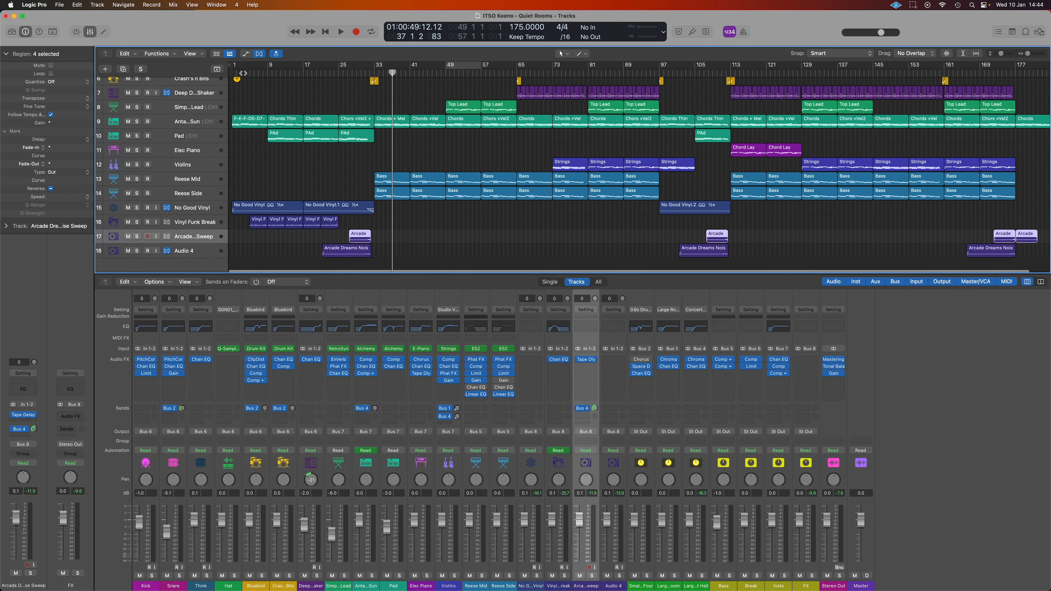
drag(393, 74, 148, 78)
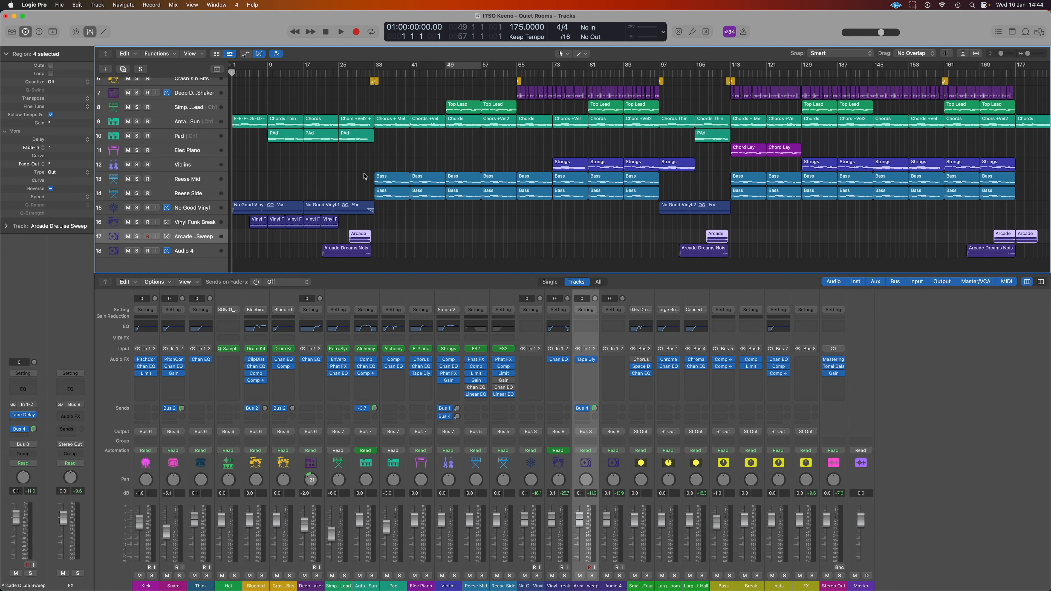
scroll(363, 175, up, 4)
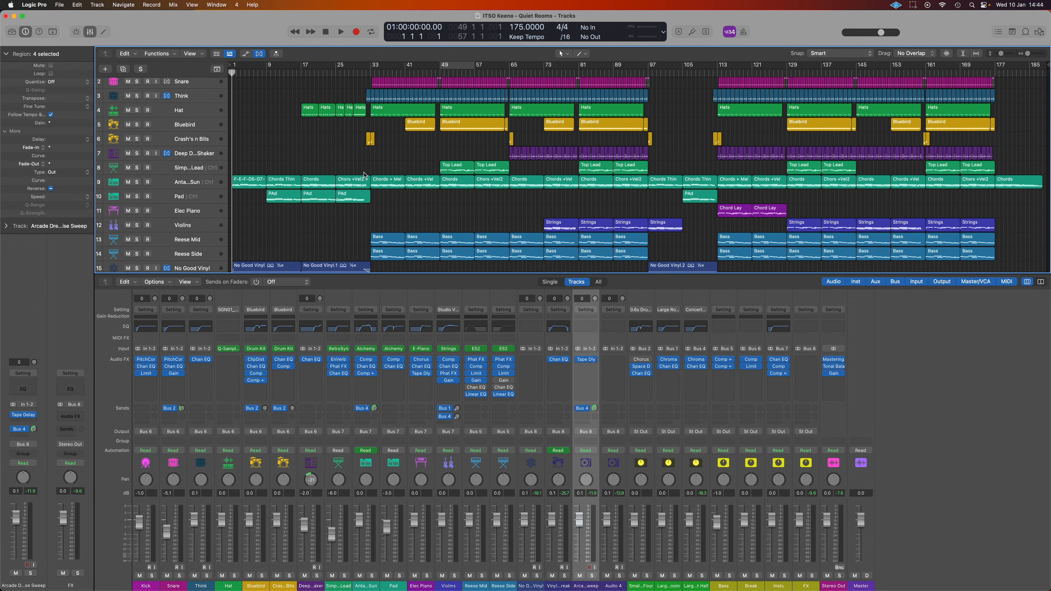
key(x)
key(space)
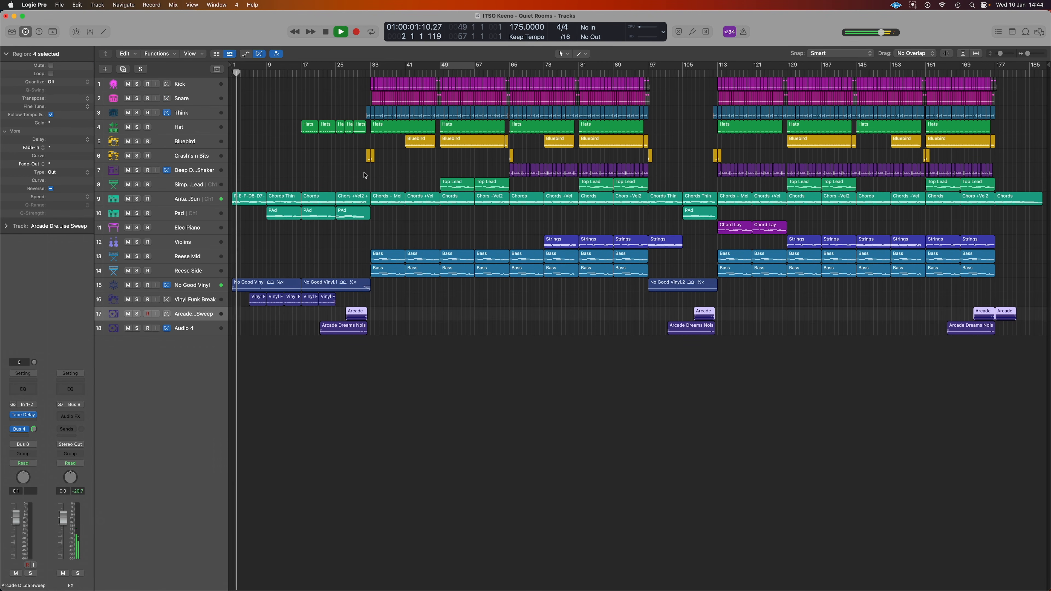